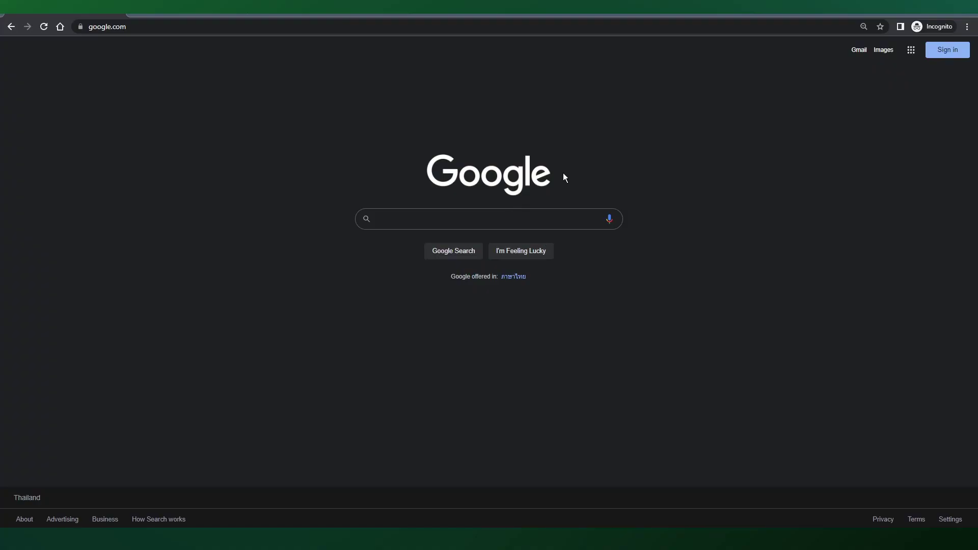
Step: Search the web for "sketchfab" and browse the site's popular 3D models
{"action": "left_click", "coordinate": [558, 219]}
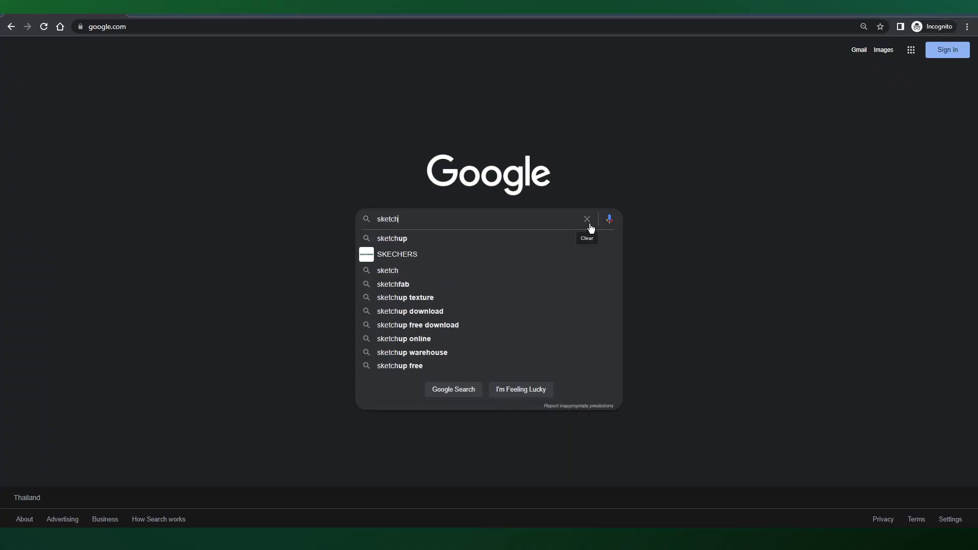
{"action": "type", "text": "sketchfab"}
{"action": "key", "text": "Return"}
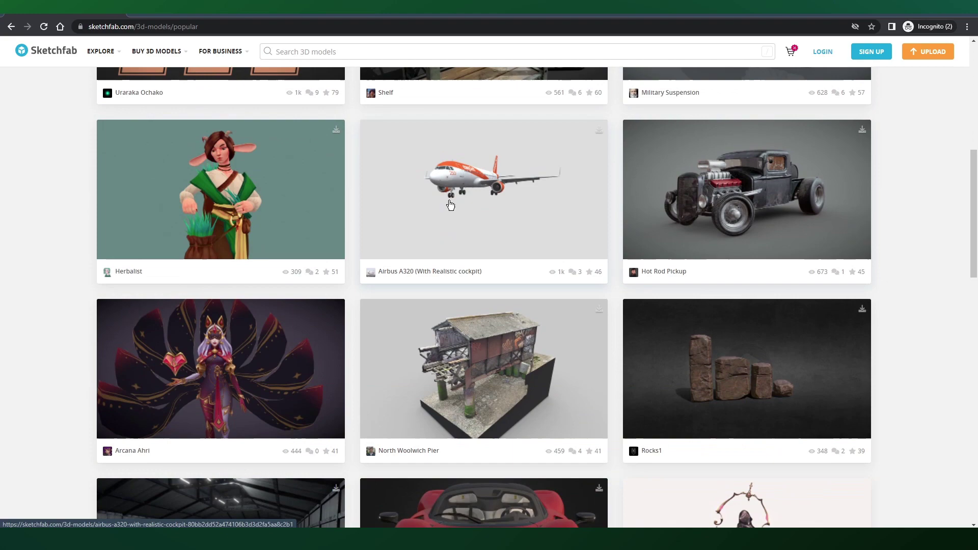
{"action": "scroll", "coordinate": [605, 221], "scroll_direction": "down", "scroll_amount": 12}
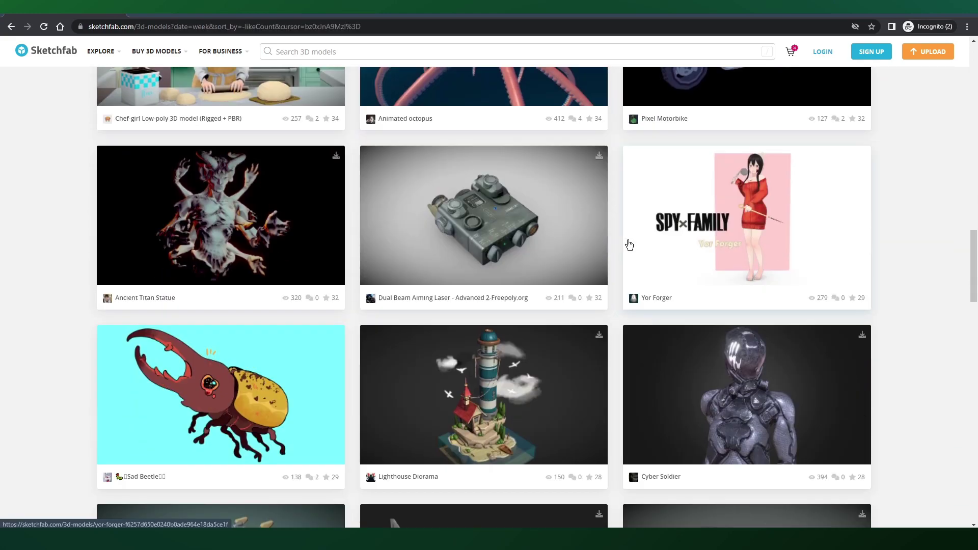
{"action": "scroll", "coordinate": [629, 245], "scroll_direction": "down", "scroll_amount": 3}
Step: Search the model library for "hummingbird" and browse the results
{"action": "left_click", "coordinate": [382, 52]}
{"action": "type", "text": "hummingbird"}
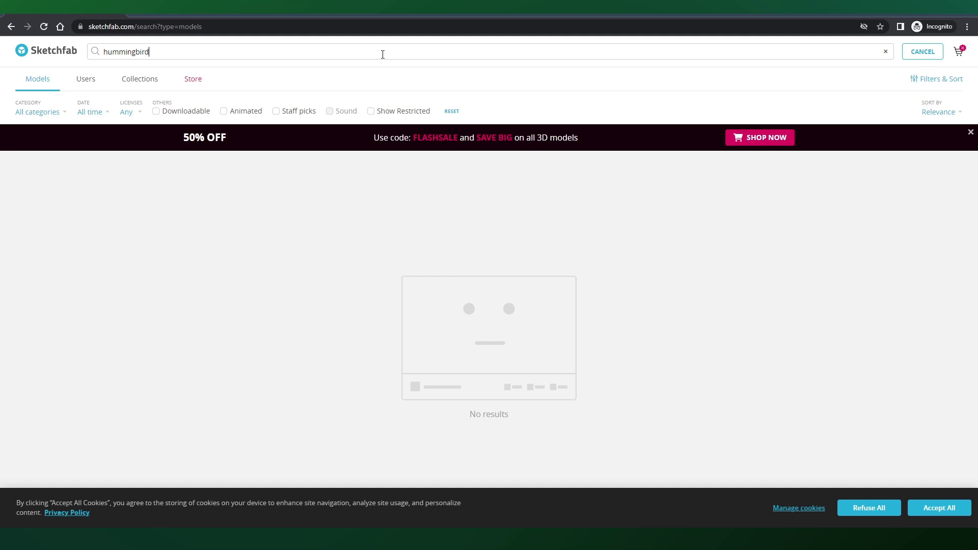
{"action": "key", "text": "Return"}
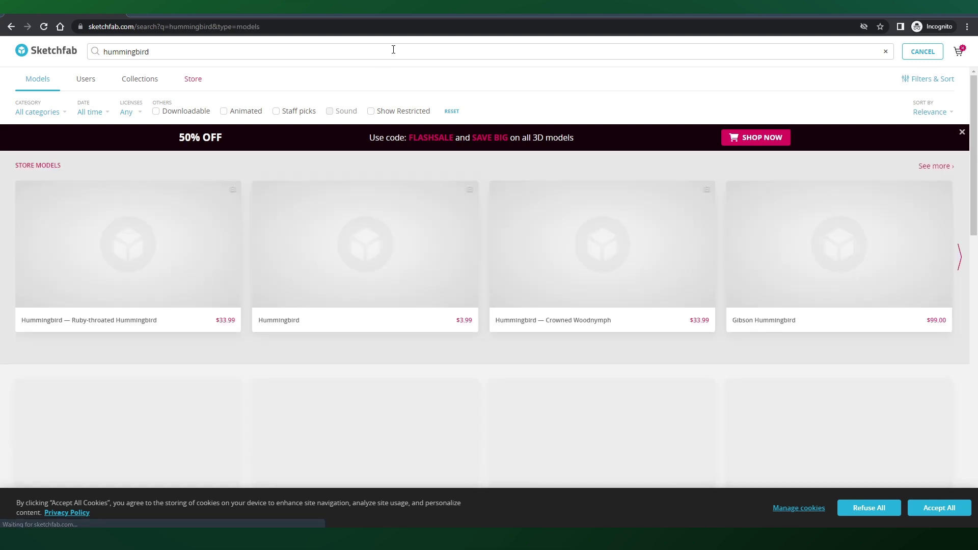
{"action": "scroll", "coordinate": [365, 217], "scroll_direction": "down", "scroll_amount": 3}
{"action": "scroll", "coordinate": [618, 183], "scroll_direction": "down", "scroll_amount": 4}
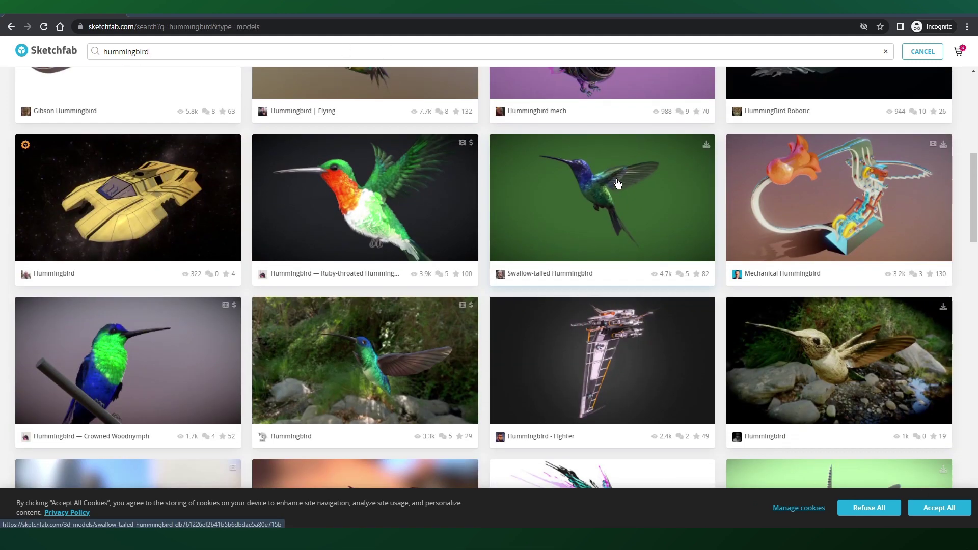
Step: Open the Swallow-tailed Hummingbird model's page and examine its 3D preview and download details
{"action": "middle_click", "coordinate": [583, 146]}
{"action": "scroll", "coordinate": [582, 146], "scroll_direction": "up", "scroll_amount": 4}
{"action": "key", "text": "ctrl+Tab"}
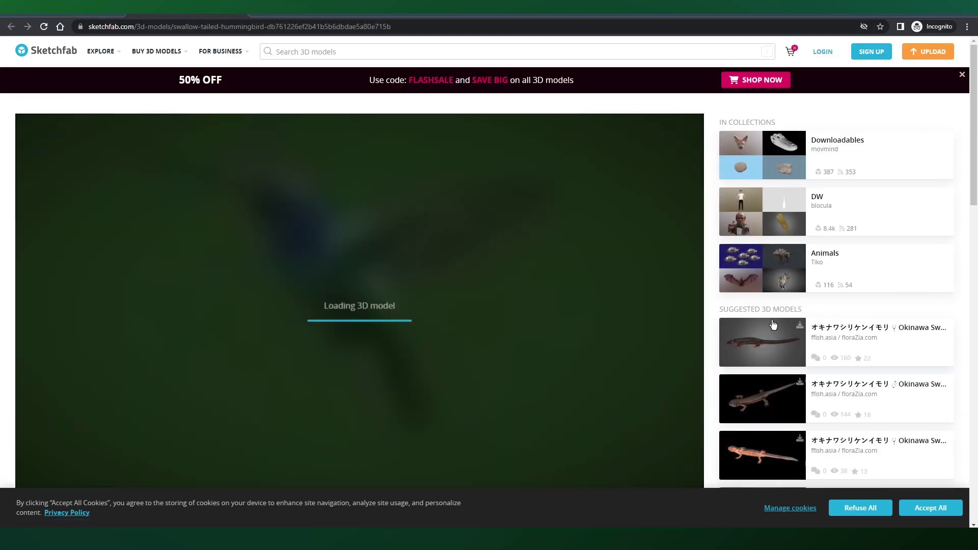
{"action": "left_click_drag", "start_coordinate": [585, 310], "coordinate": [704, 337]}
{"action": "scroll", "coordinate": [704, 336], "scroll_direction": "down", "scroll_amount": 1}
{"action": "scroll", "coordinate": [705, 340], "scroll_direction": "down", "scroll_amount": 4}
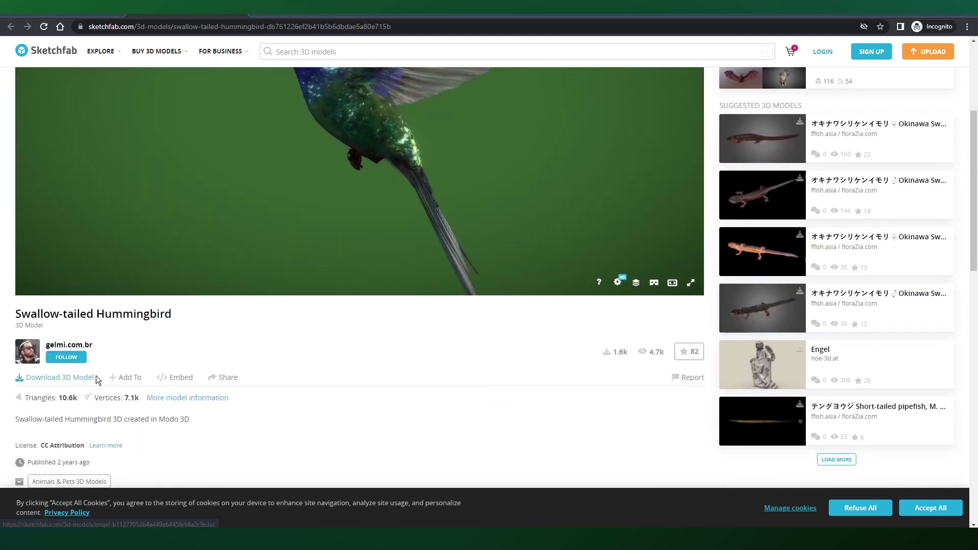
{"action": "scroll", "coordinate": [173, 418], "scroll_direction": "down", "scroll_amount": 1}
{"action": "scroll", "coordinate": [285, 360], "scroll_direction": "up", "scroll_amount": 3}
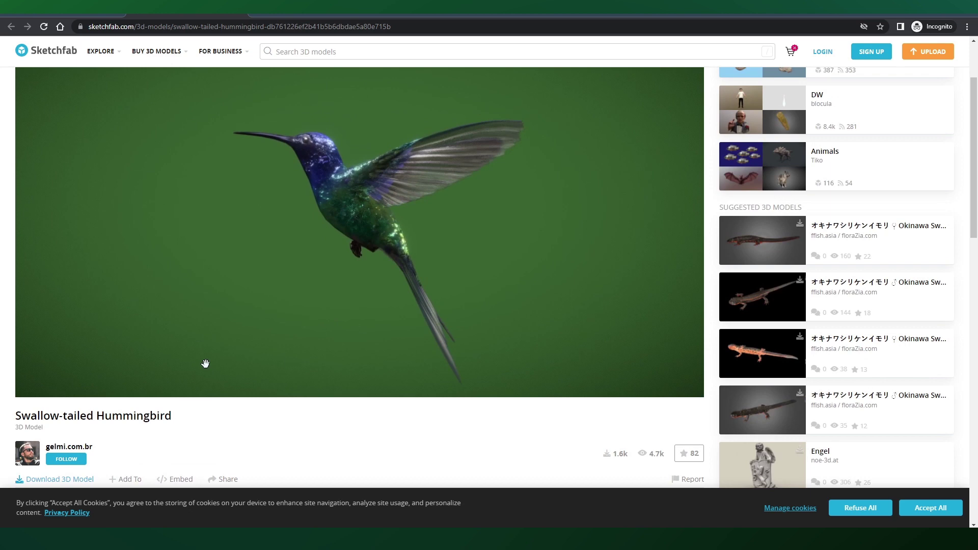
{"action": "scroll", "coordinate": [561, 213], "scroll_direction": "up", "scroll_amount": 1}
Step: Search the model library for "tree" and look through the results
{"action": "left_click", "coordinate": [414, 52]}
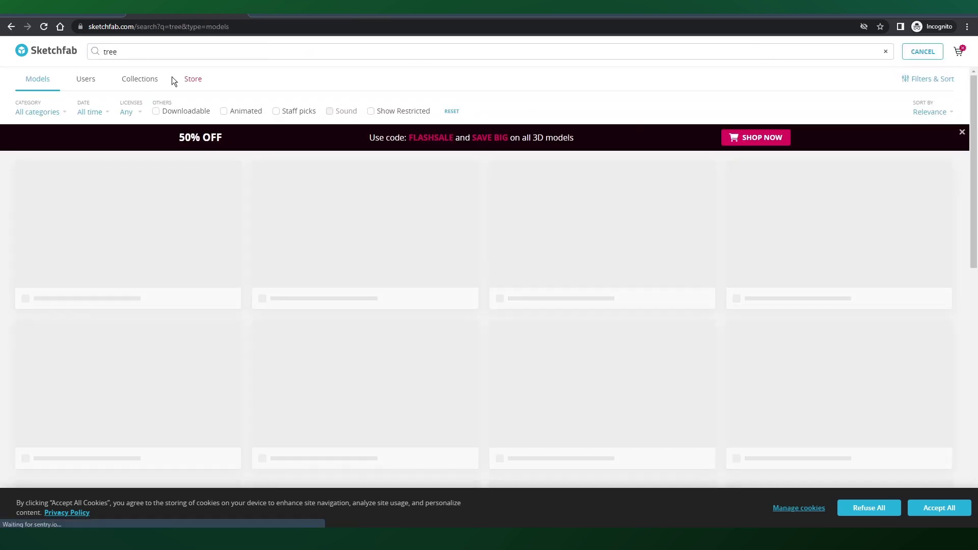
{"action": "scroll", "coordinate": [478, 229], "scroll_direction": "down", "scroll_amount": 20}
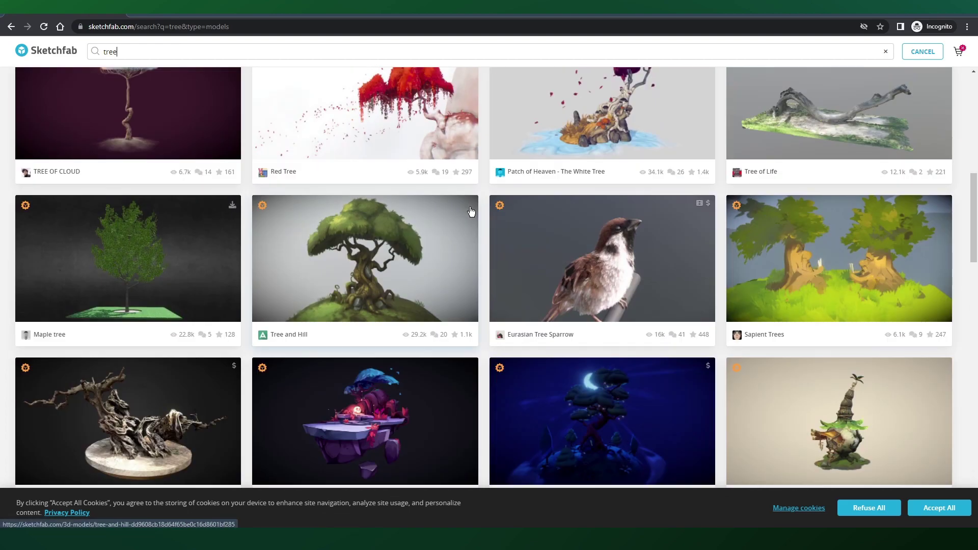
{"action": "scroll", "coordinate": [471, 191], "scroll_direction": "down", "scroll_amount": 20}
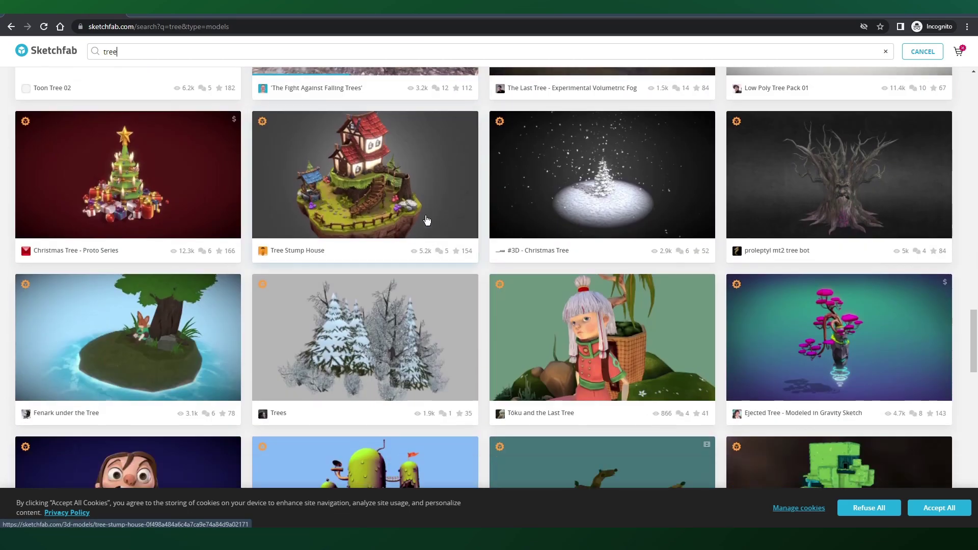
{"action": "scroll", "coordinate": [168, 254], "scroll_direction": "down", "scroll_amount": 7}
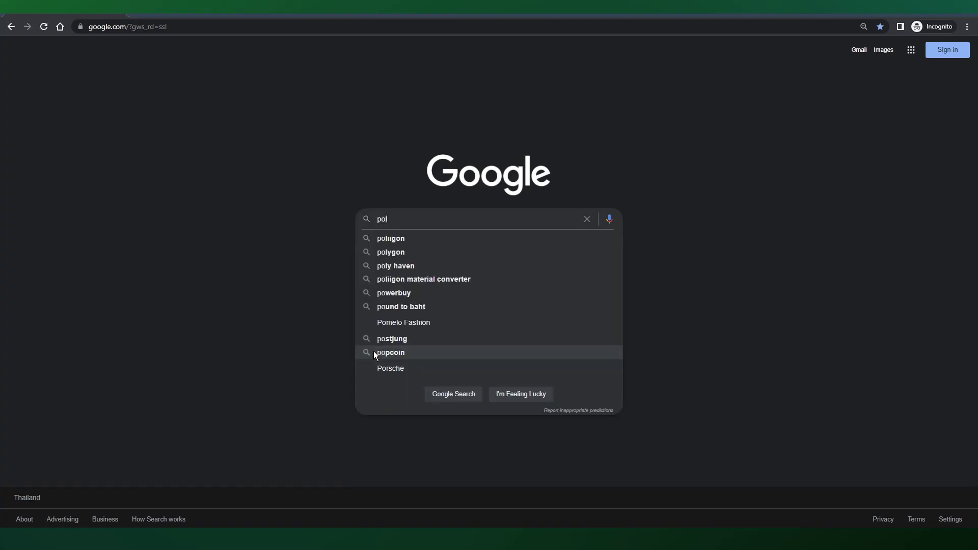
Step: Search the web for "poly haven" and open the Nature category of the site's HDRIs
{"action": "type", "text": "n"}
{"action": "key", "text": "Return"}
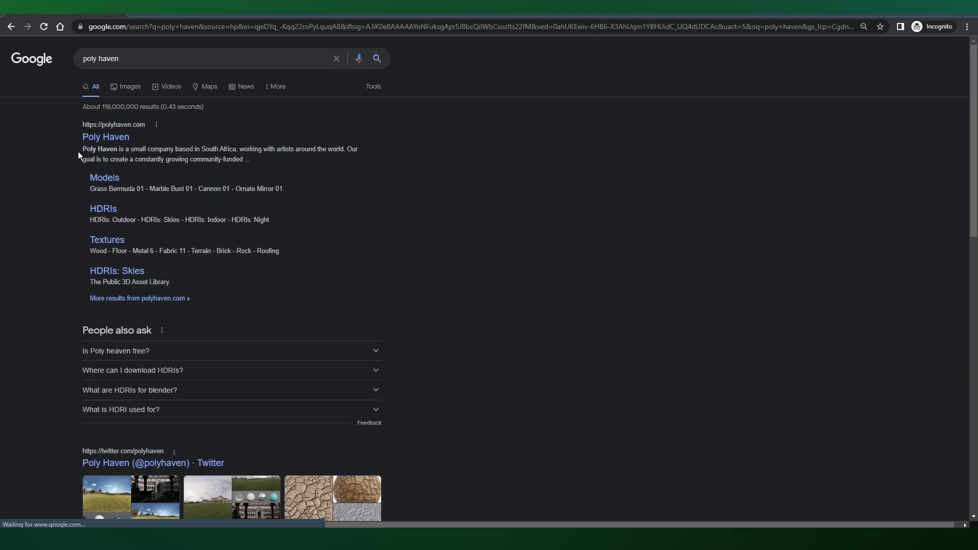
{"action": "left_click", "coordinate": [79, 145]}
{"action": "left_click", "coordinate": [200, 368]}
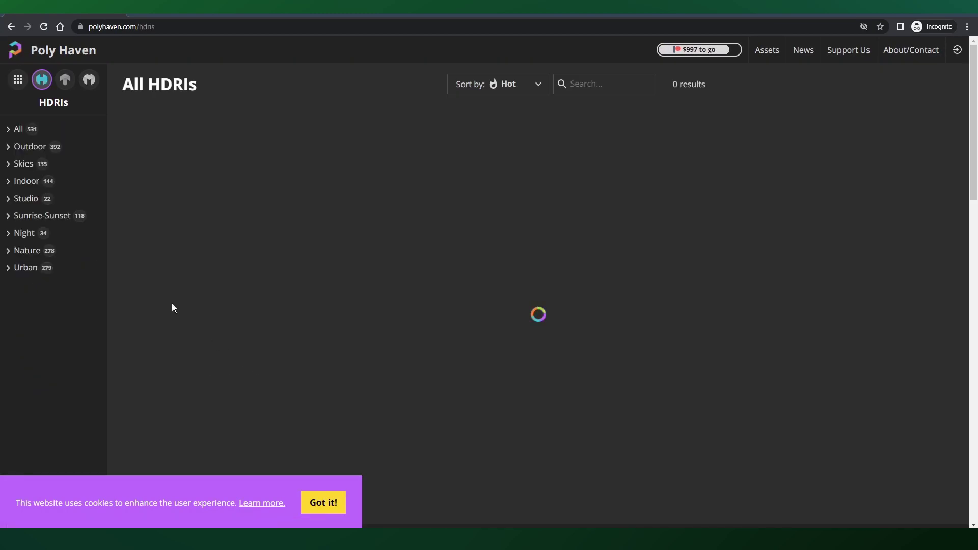
{"action": "left_click", "coordinate": [9, 251]}
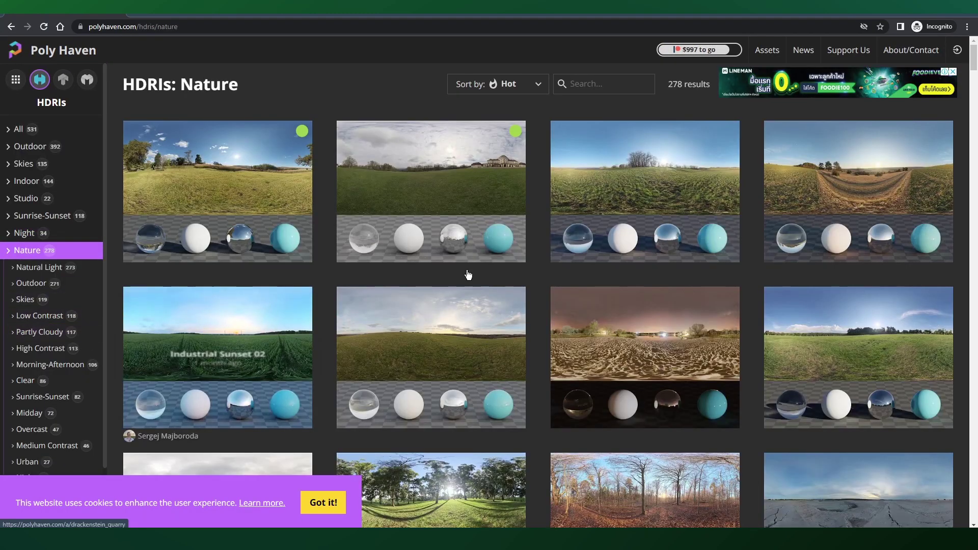
Step: Browse the Nature HDRIs for a leafy forest scene and choose the download resolution for it
{"action": "scroll", "coordinate": [466, 255], "scroll_direction": "down", "scroll_amount": 3}
{"action": "left_click", "coordinate": [337, 503]}
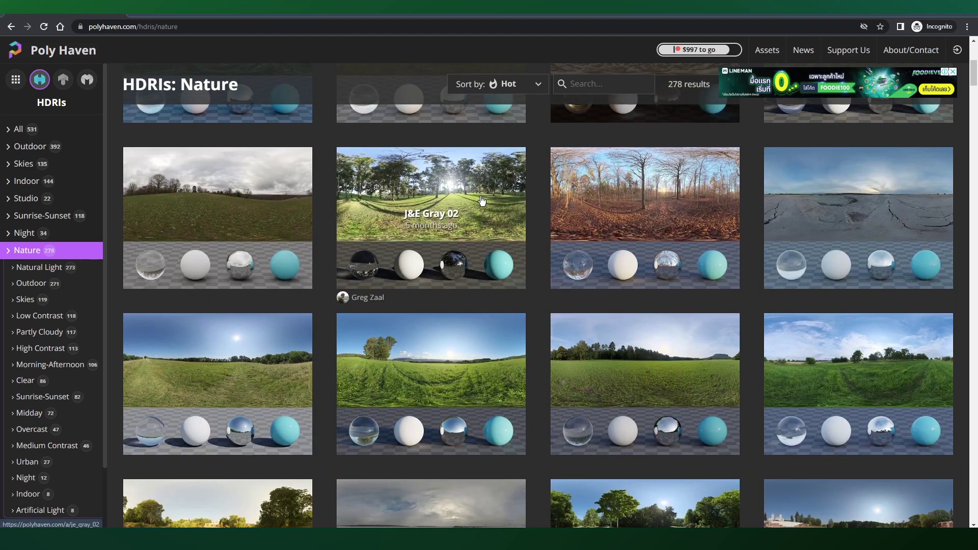
{"action": "scroll", "coordinate": [350, 204], "scroll_direction": "up", "scroll_amount": 5}
{"action": "scroll", "coordinate": [350, 167], "scroll_direction": "down", "scroll_amount": 10}
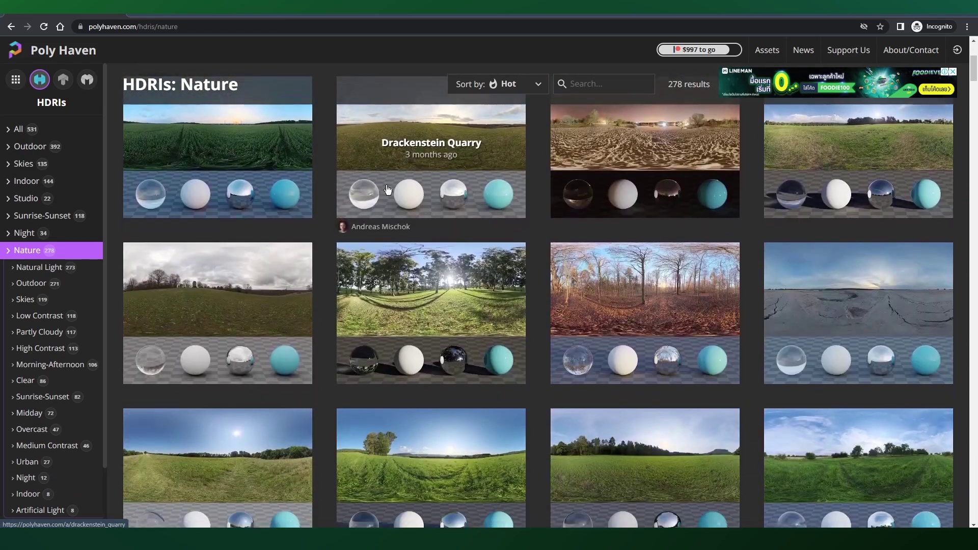
{"action": "scroll", "coordinate": [602, 247], "scroll_direction": "down", "scroll_amount": 3}
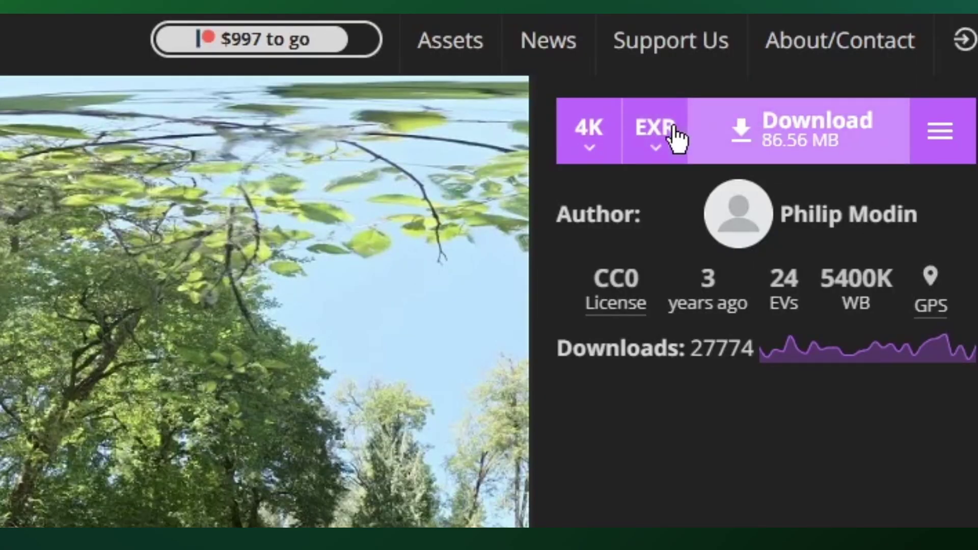
{"action": "left_click", "coordinate": [590, 130]}
{"action": "left_click", "coordinate": [590, 249]}
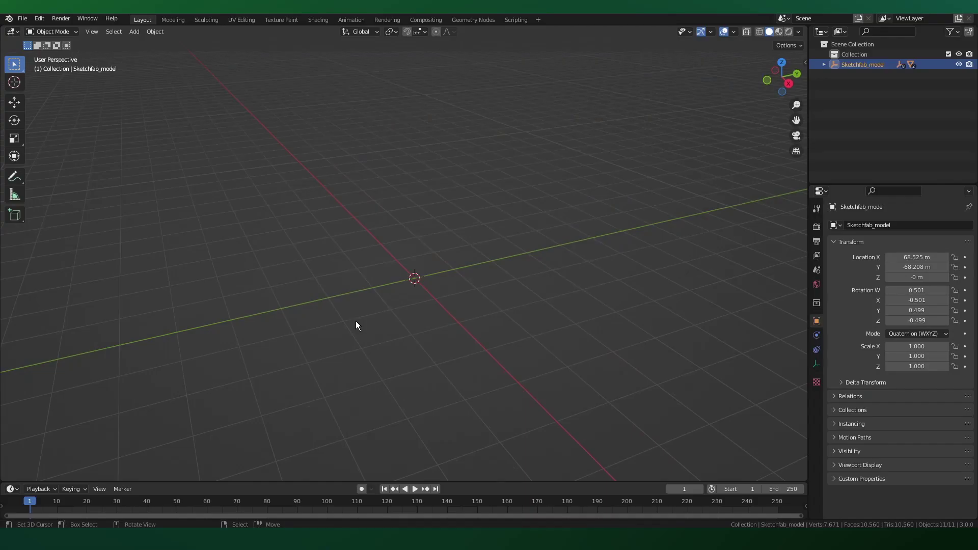
Step: Move the imported hummingbird's body and wings meshes in Blender into a new collection named "bird"
{"action": "scroll", "coordinate": [511, 197], "scroll_direction": "down", "scroll_amount": 7}
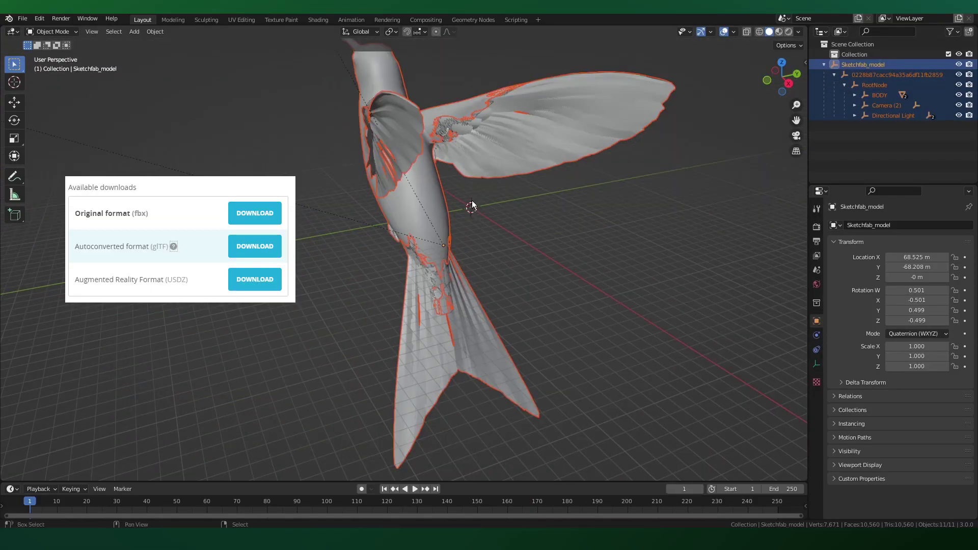
{"action": "middle_click_drag", "start_coordinate": [471, 200], "coordinate": [491, 245], "text": "shift"}
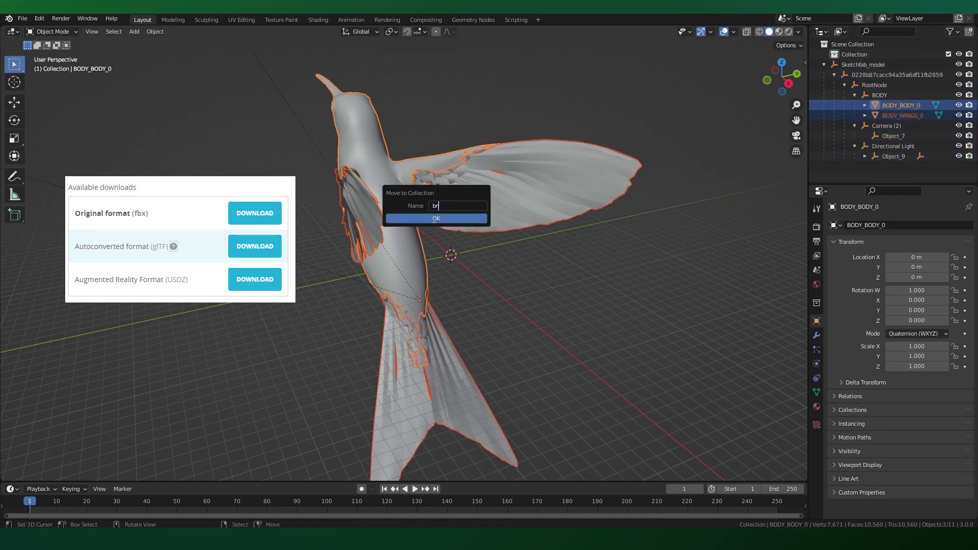
{"action": "type", "text": "d"}
{"action": "left_click", "coordinate": [460, 219]}
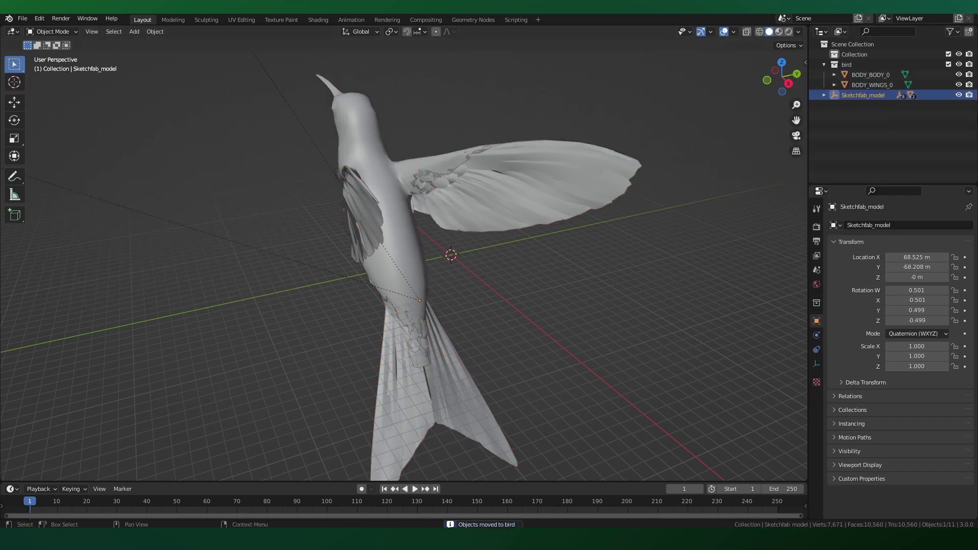
Step: Delete the leftover Sketchfab_model hierarchy, including its Camera (2) and Directional Light objects
{"action": "right_click", "coordinate": [828, 96]}
{"action": "left_click", "coordinate": [839, 121]}
{"action": "scroll", "coordinate": [882, 169], "scroll_direction": "down", "scroll_amount": 1}
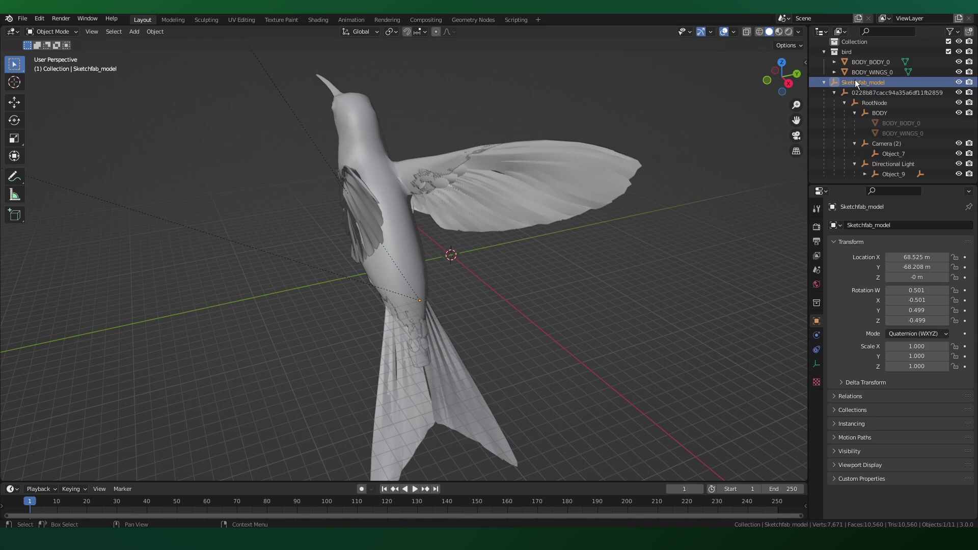
{"action": "left_click", "coordinate": [893, 163], "text": "shift"}
{"action": "right_click", "coordinate": [896, 168]}
{"action": "left_click", "coordinate": [887, 194]}
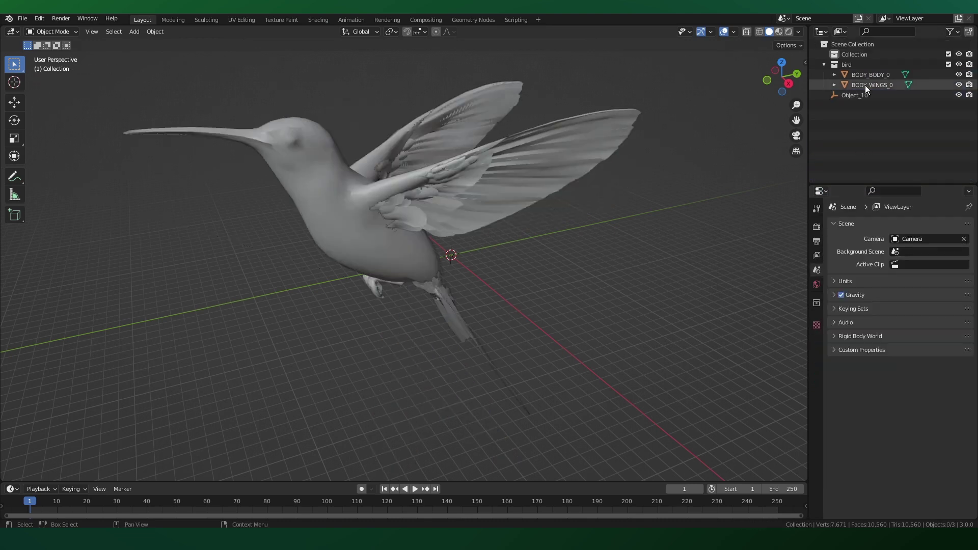
Step: Select the body and wings meshes and scale them down together to about 0.011
{"action": "left_click", "coordinate": [865, 84]}
{"action": "key", "text": "s"}
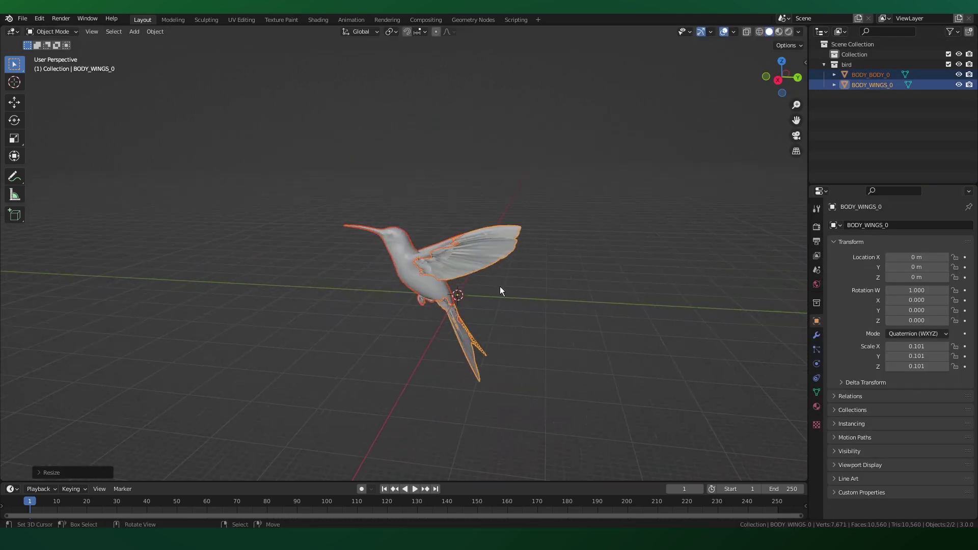
{"action": "scroll", "coordinate": [561, 262], "scroll_direction": "up", "scroll_amount": 3}
{"action": "key", "text": "s"}
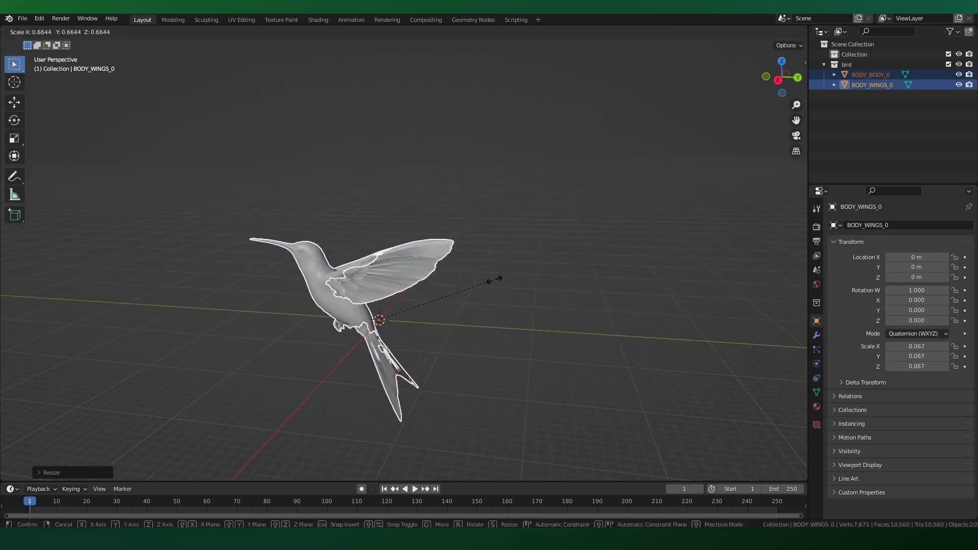
{"action": "scroll", "coordinate": [433, 301], "scroll_direction": "up", "scroll_amount": 5}
{"action": "middle_click_drag", "start_coordinate": [427, 314], "coordinate": [449, 312]}
Step: Shrink the bird further and move it near the world origin, at about X 0.003, Y 0.042 and Z -0.029 m
{"action": "key", "text": "g"}
{"action": "key", "text": "y"}
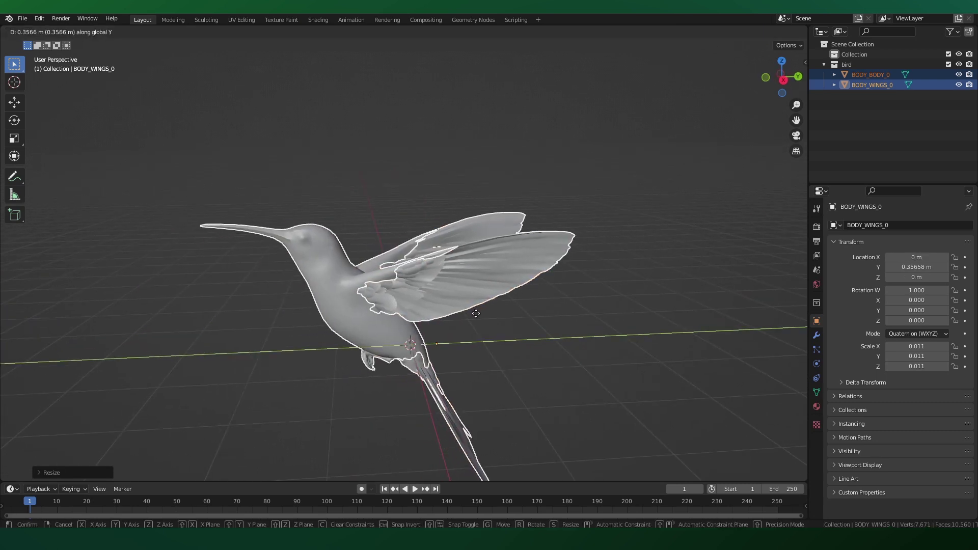
{"action": "left_click", "coordinate": [497, 314]}
{"action": "key", "text": "n"}
{"action": "key", "text": "s"}
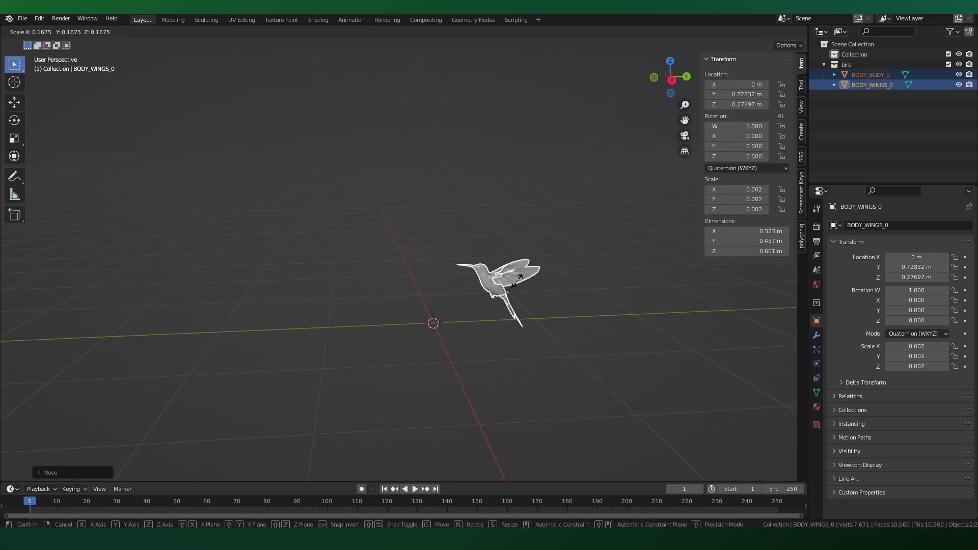
{"action": "key", "text": "g"}
{"action": "left_click", "coordinate": [437, 316]}
Step: Scale the bird down to about 0.000522 and raise it along Z to about 0.028 m
{"action": "scroll", "coordinate": [441, 311], "scroll_direction": "up", "scroll_amount": 5}
{"action": "key", "text": "s"}
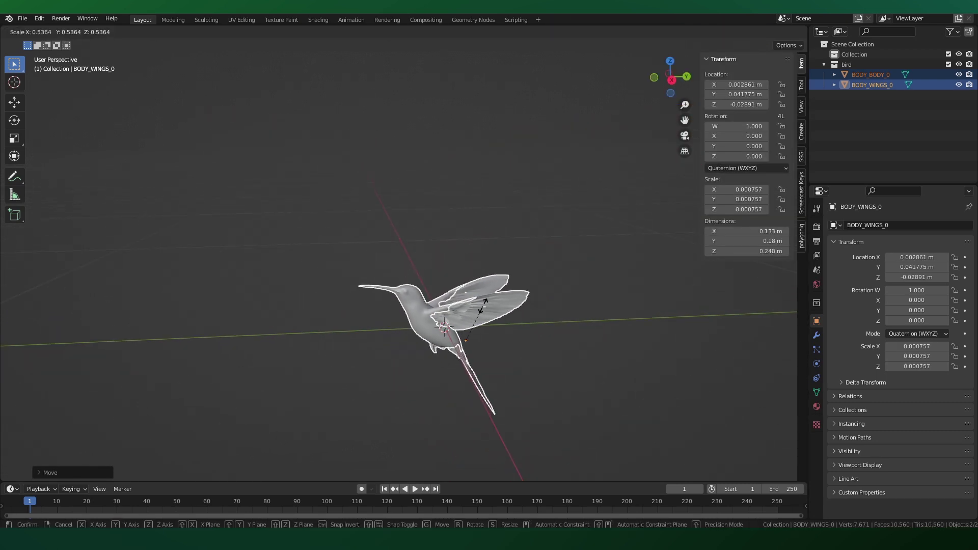
{"action": "left_click", "coordinate": [475, 316]}
{"action": "key", "text": "g"}
{"action": "key", "text": "z"}
{"action": "left_click", "coordinate": [473, 270]}
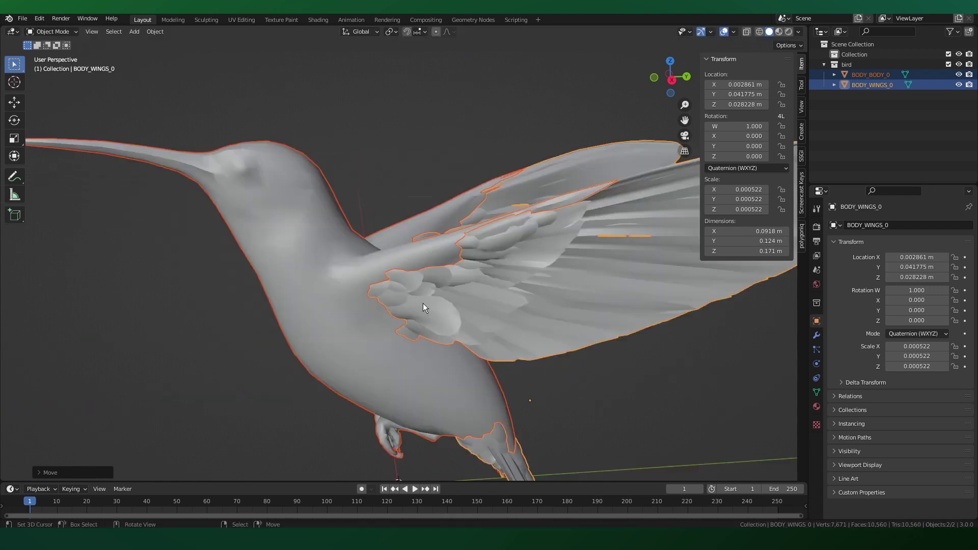
Step: Switch to the Shading workspace and delete all existing nodes of the bird's BODY material
{"action": "scroll", "coordinate": [423, 303], "scroll_direction": "down", "scroll_amount": 8}
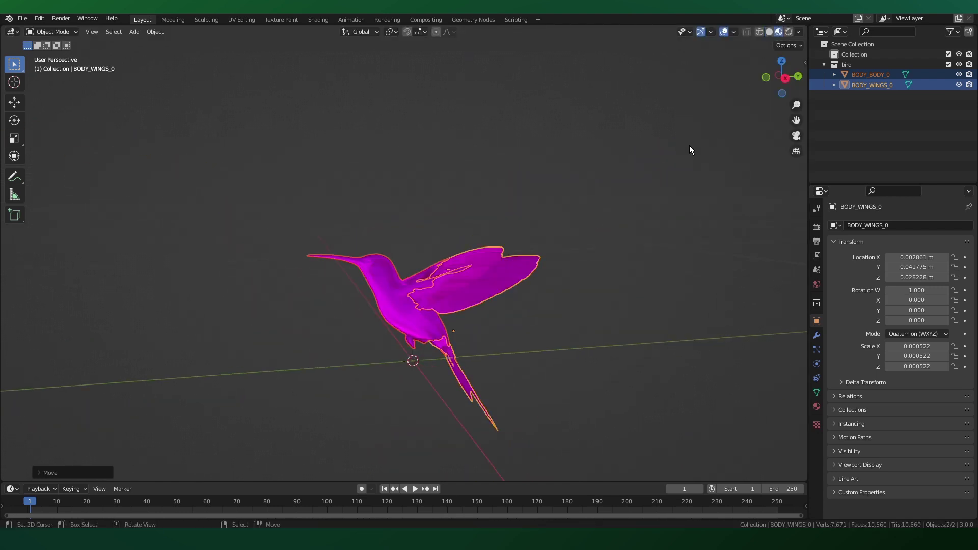
{"action": "left_click", "coordinate": [318, 20]}
{"action": "scroll", "coordinate": [491, 191], "scroll_direction": "up", "scroll_amount": 3}
{"action": "scroll", "coordinate": [424, 357], "scroll_direction": "down", "scroll_amount": 5}
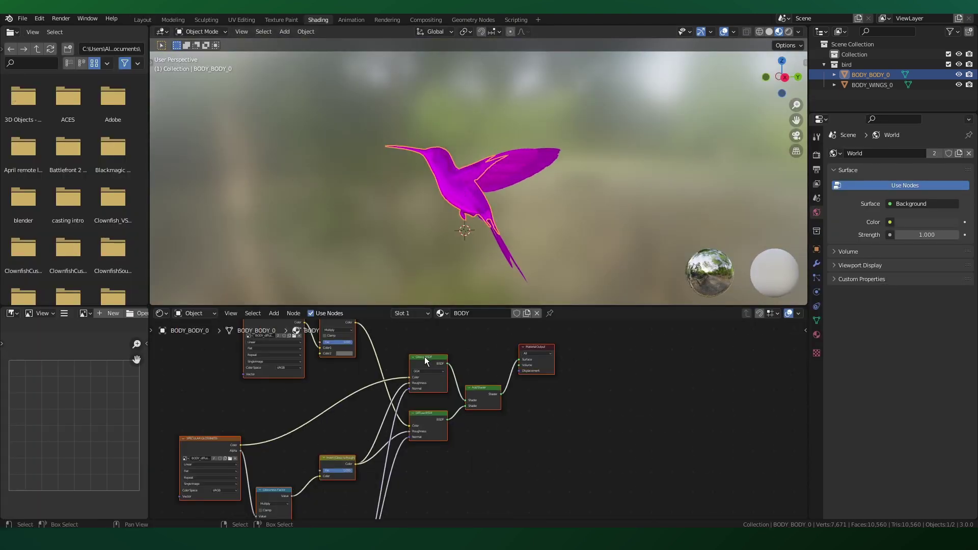
{"action": "left_click_drag", "start_coordinate": [338, 343], "coordinate": [568, 523]}
{"action": "key", "text": "Delete"}
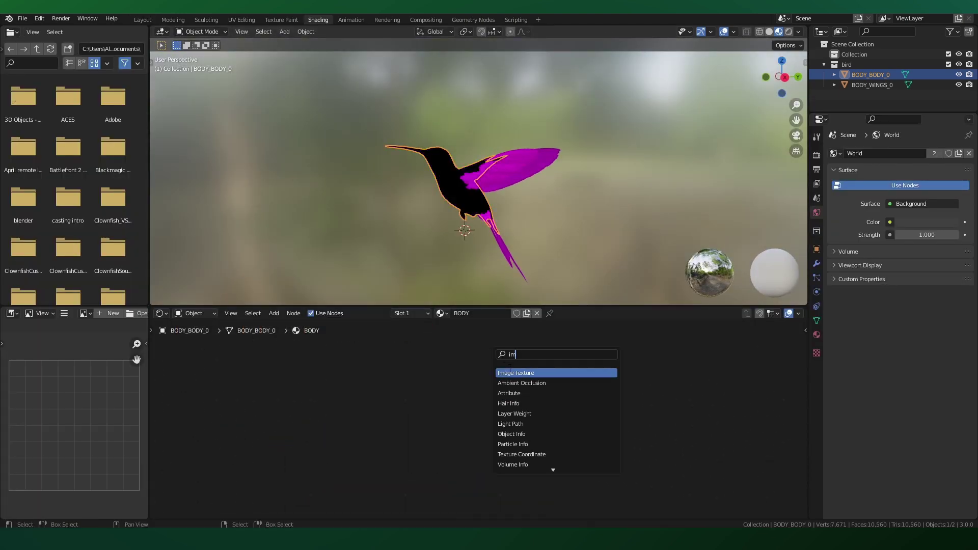
Step: Add Image Texture and Principled BSDF nodes to the BODY material and connect the BSDF to the Material Output surface
{"action": "left_click", "coordinate": [537, 393]}
{"action": "left_click", "coordinate": [539, 373]}
{"action": "scroll", "coordinate": [540, 374], "scroll_direction": "up", "scroll_amount": 4}
{"action": "left_click_drag", "start_coordinate": [548, 353], "coordinate": [591, 371]}
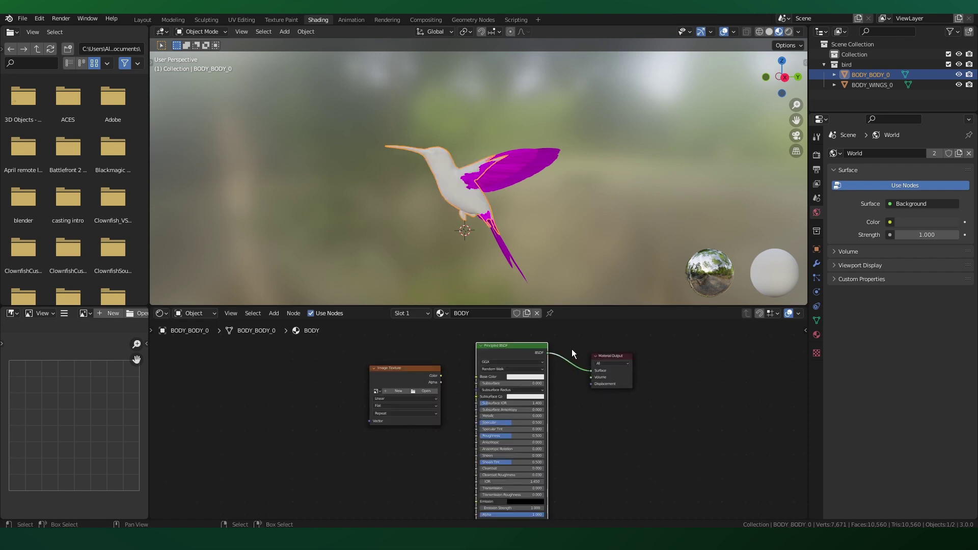
Step: Load BODY_diffuse.jpeg into the Image Texture node and connect its Color to the Principled BSDF's Base Color
{"action": "left_click", "coordinate": [421, 390]}
{"action": "double_click", "coordinate": [667, 151]}
{"action": "scroll", "coordinate": [445, 377], "scroll_direction": "up", "scroll_amount": 4}
{"action": "left_click_drag", "start_coordinate": [445, 368], "coordinate": [494, 371]}
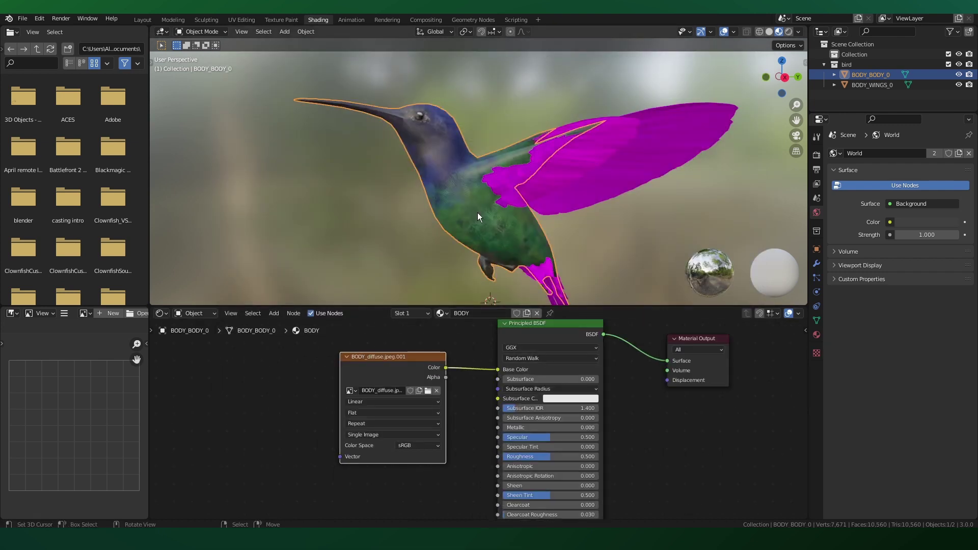
{"action": "scroll", "coordinate": [478, 212], "scroll_direction": "down", "scroll_amount": 3}
{"action": "middle_click_drag", "start_coordinate": [478, 212], "coordinate": [555, 214]}
Step: Make room below the diffuse texture for the BODY_normal.png Image Texture and set its color space to Non-Color
{"action": "left_click_drag", "start_coordinate": [391, 360], "coordinate": [349, 359]}
{"action": "scroll", "coordinate": [472, 360], "scroll_direction": "down", "scroll_amount": 4}
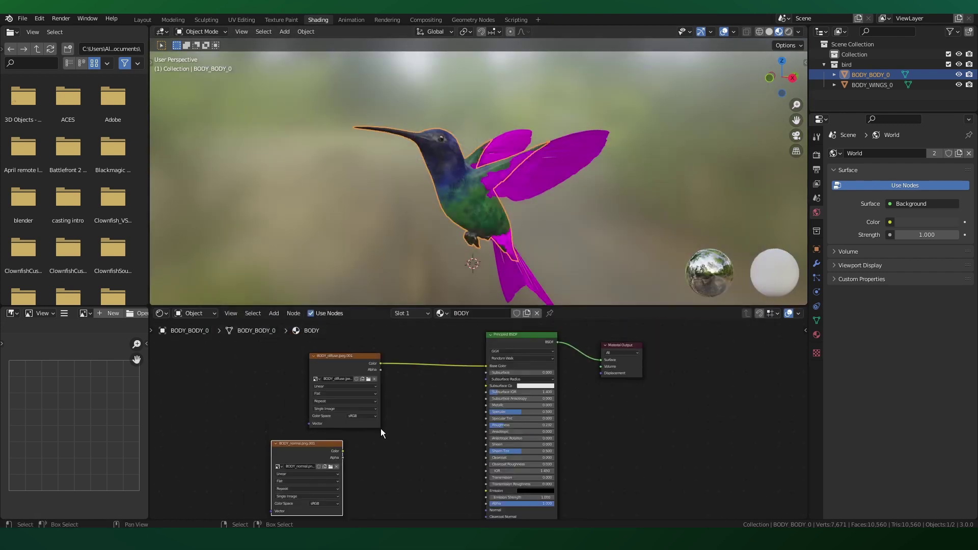
{"action": "middle_click_drag", "start_coordinate": [381, 429], "coordinate": [399, 382]}
{"action": "left_click", "coordinate": [343, 456]}
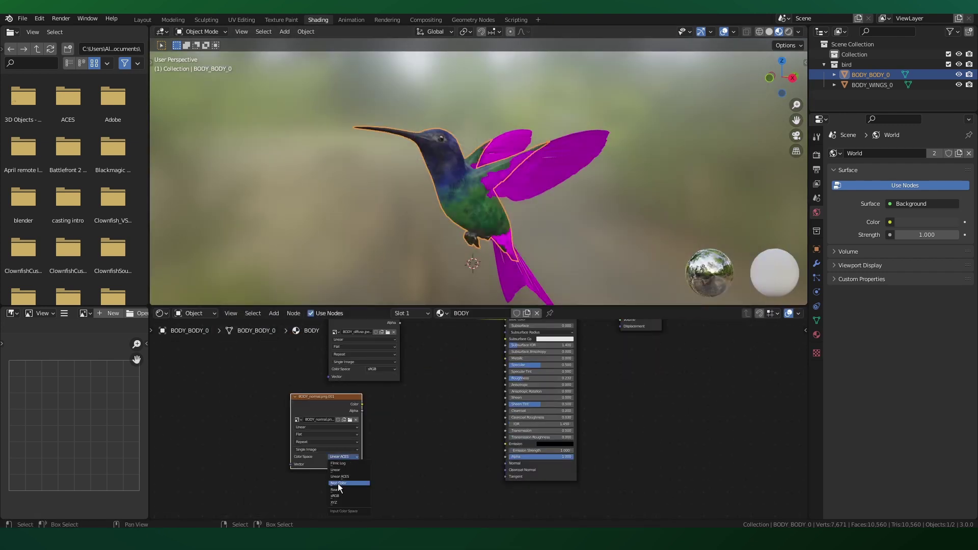
{"action": "left_click", "coordinate": [338, 484]}
Step: Route the normal texture through new Normal Map and Bump nodes into the Principled BSDF's Normal input
{"action": "middle_click_drag", "start_coordinate": [357, 433], "coordinate": [388, 417]}
{"action": "key", "text": "shift+a"}
{"action": "left_click", "coordinate": [393, 402]}
{"action": "type", "text": "nor"}
{"action": "left_click", "coordinate": [422, 432]}
{"action": "left_click_drag", "start_coordinate": [364, 402], "coordinate": [307, 425]}
{"action": "key", "text": "shift+a"}
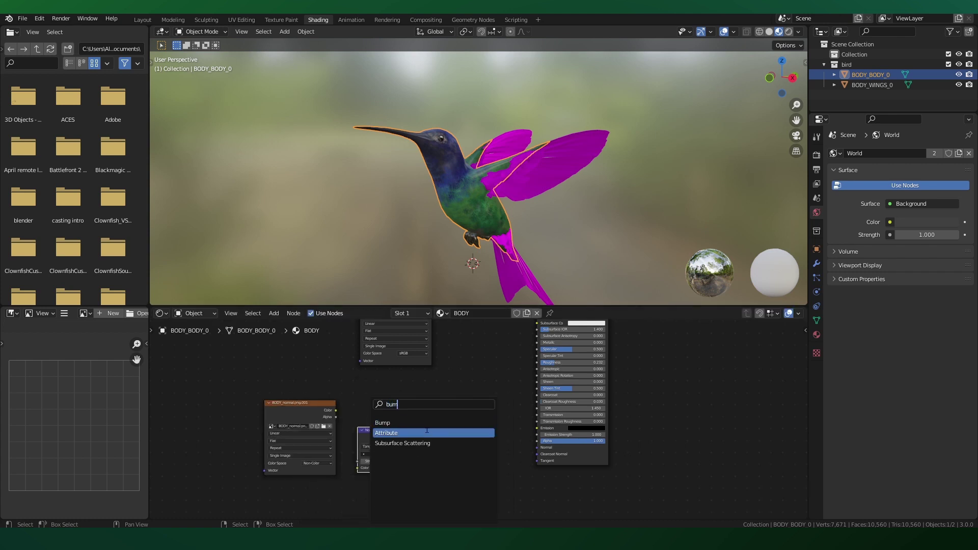
{"action": "left_click_drag", "start_coordinate": [402, 437], "coordinate": [433, 477]}
{"action": "left_click_drag", "start_coordinate": [474, 441], "coordinate": [536, 447]}
{"action": "scroll", "coordinate": [439, 183], "scroll_direction": "up", "scroll_amount": 4}
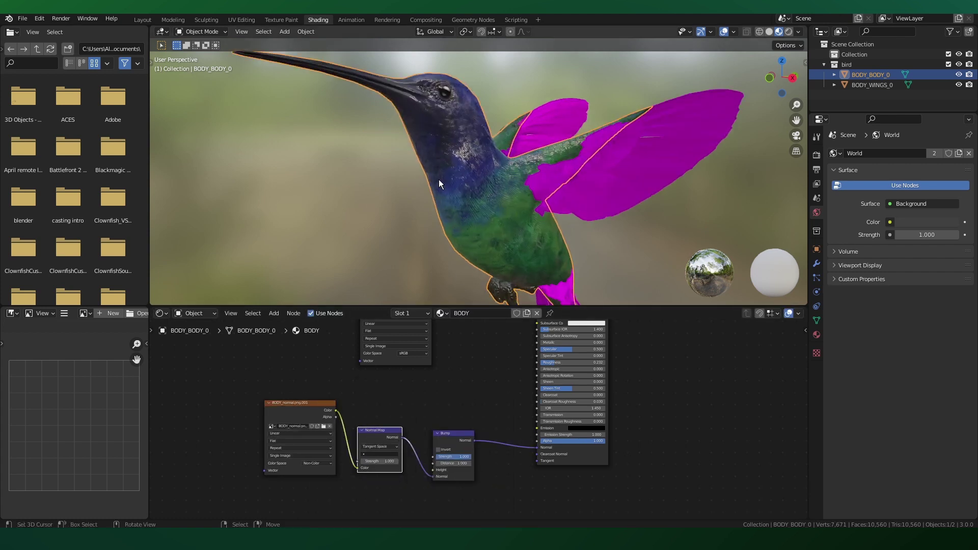
{"action": "middle_click_drag", "start_coordinate": [423, 86], "coordinate": [515, 190]}
{"action": "scroll", "coordinate": [504, 197], "scroll_direction": "down", "scroll_amount": 4}
Step: Select the bird's wings and delete every node of the WINGS material except the Material Output
{"action": "right_click", "coordinate": [492, 182]}
{"action": "scroll", "coordinate": [543, 375], "scroll_direction": "down", "scroll_amount": 5}
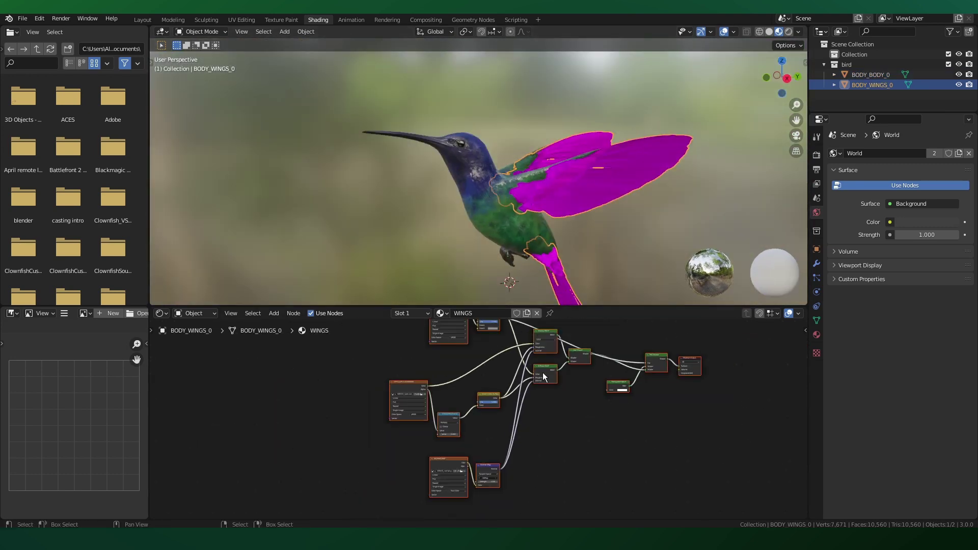
{"action": "middle_click_drag", "start_coordinate": [415, 357], "coordinate": [417, 376]}
{"action": "left_click_drag", "start_coordinate": [382, 335], "coordinate": [587, 481]}
{"action": "key", "text": "x"}
{"action": "scroll", "coordinate": [530, 374], "scroll_direction": "up", "scroll_amount": 2}
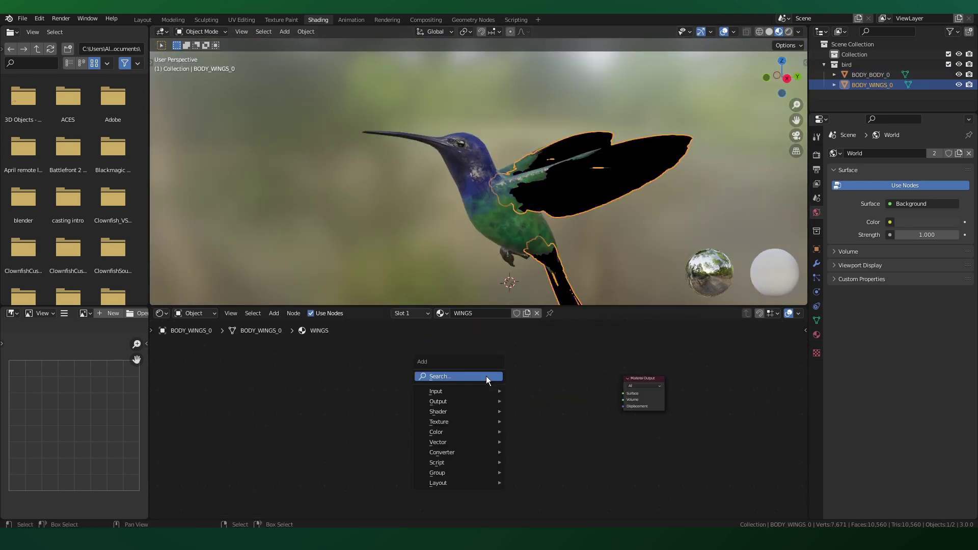
Step: Add a Principled BSDF connected to the WINGS Material Output surface, plus an Image Texture node
{"action": "left_click", "coordinate": [522, 395]}
{"action": "left_click_drag", "start_coordinate": [576, 387], "coordinate": [624, 393]}
{"action": "key", "text": "shift+a"}
{"action": "left_click", "coordinate": [475, 380]}
{"action": "type", "text": "ima"}
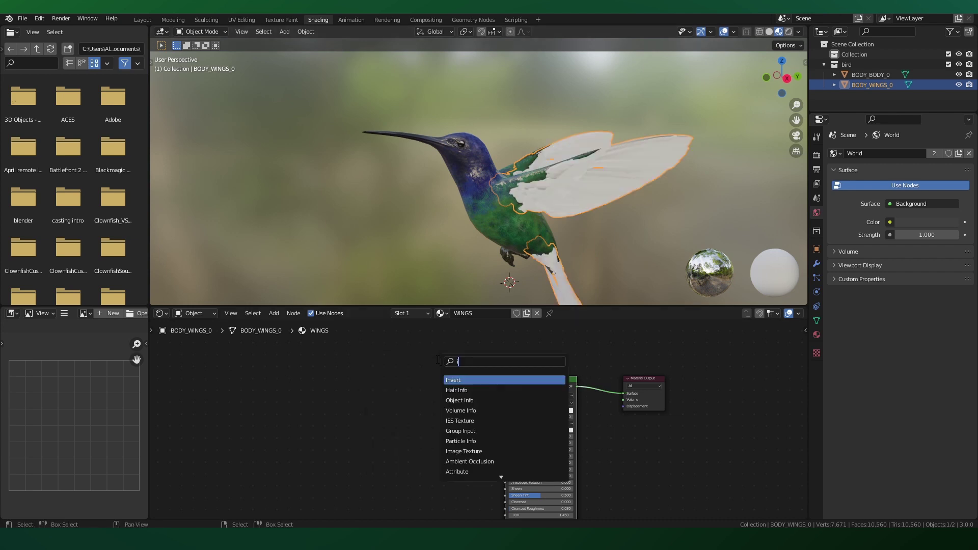
{"action": "left_click", "coordinate": [475, 380]}
Step: Load WINGS_diffuse.png into the Image Texture node and connect it to the Principled BSDF's Base Color
{"action": "left_click", "coordinate": [435, 392]}
{"action": "left_click", "coordinate": [437, 391]}
{"action": "left_click", "coordinate": [264, 318]}
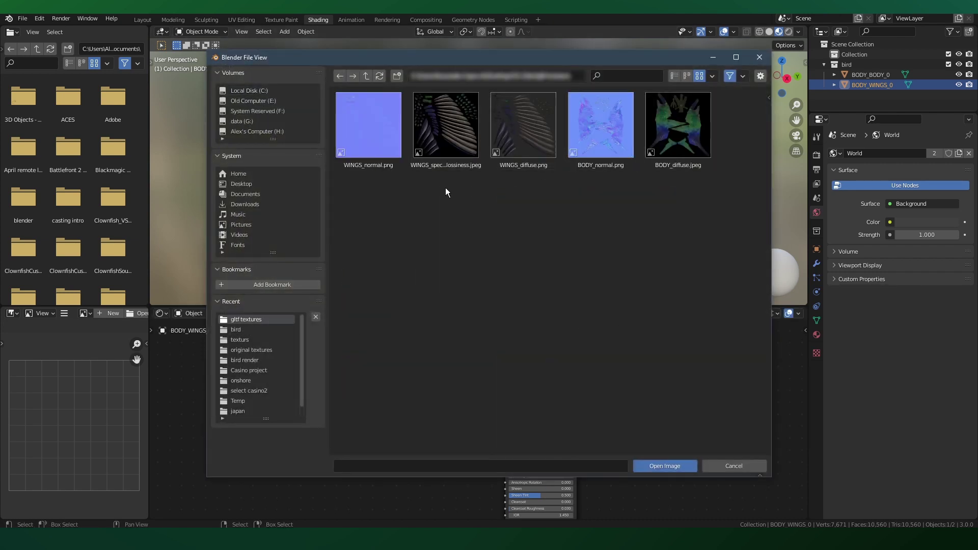
{"action": "double_click", "coordinate": [523, 125]}
{"action": "scroll", "coordinate": [588, 189], "scroll_direction": "up", "scroll_amount": 5}
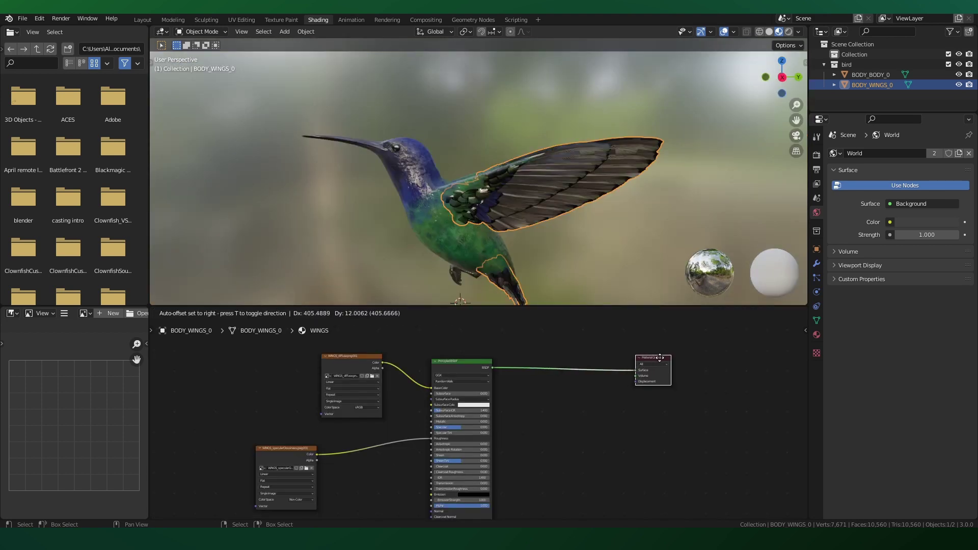
Step: Insert a Mix Shader before the WINGS Material Output and connect a new Transparent BSDF to its second shader input
{"action": "key", "text": "shift+a"}
{"action": "type", "text": "transp"}
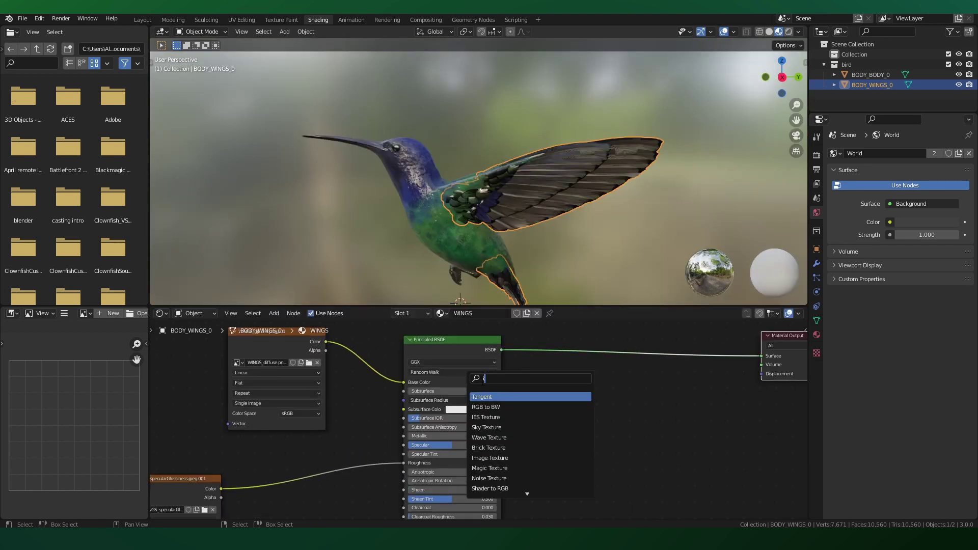
{"action": "key", "text": "Return"}
{"action": "left_click", "coordinate": [619, 403]}
{"action": "key", "text": "shift+a"}
{"action": "left_click", "coordinate": [579, 384]}
{"action": "type", "text": "mi"}
{"action": "left_click", "coordinate": [606, 410]}
{"action": "left_click", "coordinate": [680, 368]}
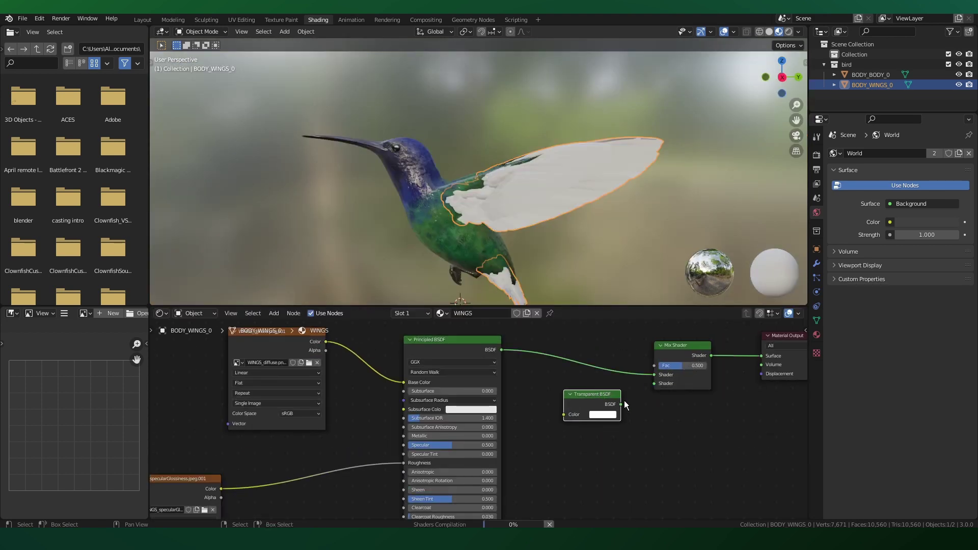
{"action": "left_click_drag", "start_coordinate": [621, 404], "coordinate": [654, 383]}
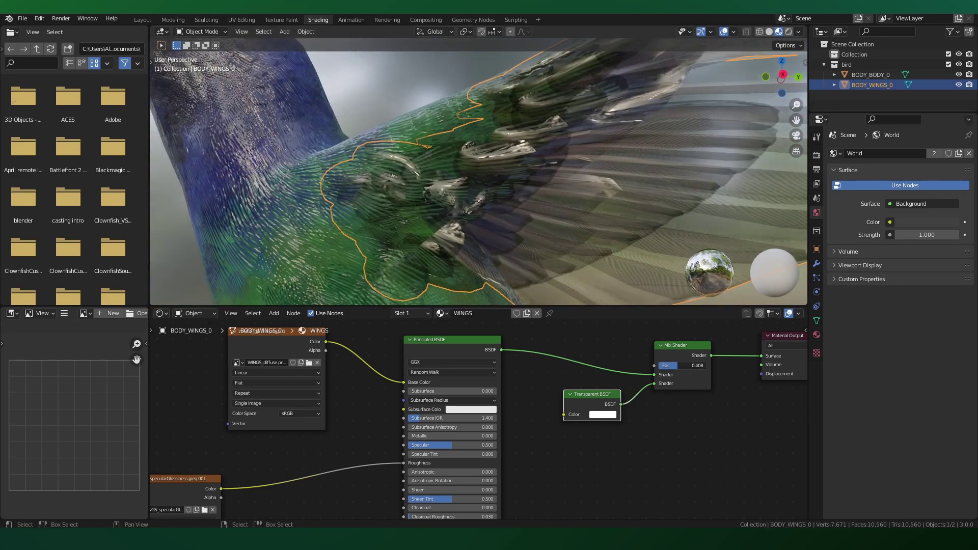
Step: Try Mix Shader factors between 0 and 0.667 to preview the wings' transparency
{"action": "left_click_drag", "start_coordinate": [677, 365], "coordinate": [658, 365]}
{"action": "middle_click_drag", "start_coordinate": [504, 173], "coordinate": [459, 213]}
{"action": "mouse_move", "coordinate": [662, 366]}
{"action": "left_mouse_down"}
{"action": "mouse_move", "coordinate": [702, 365]}
{"action": "mouse_move", "coordinate": [659, 366]}
{"action": "left_mouse_up"}
{"action": "scroll", "coordinate": [407, 342], "scroll_direction": "down", "scroll_amount": 1}
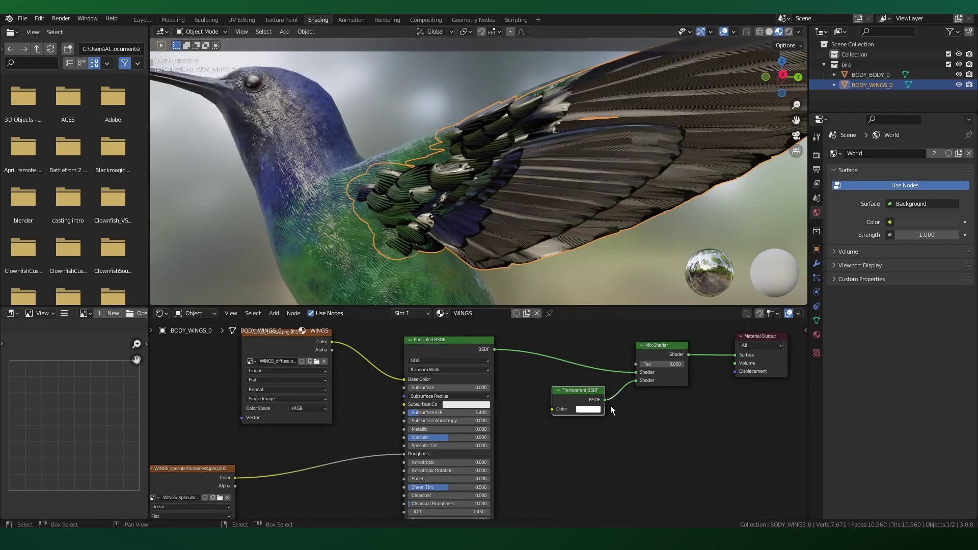
{"action": "left_click_drag", "start_coordinate": [646, 364], "coordinate": [684, 365]}
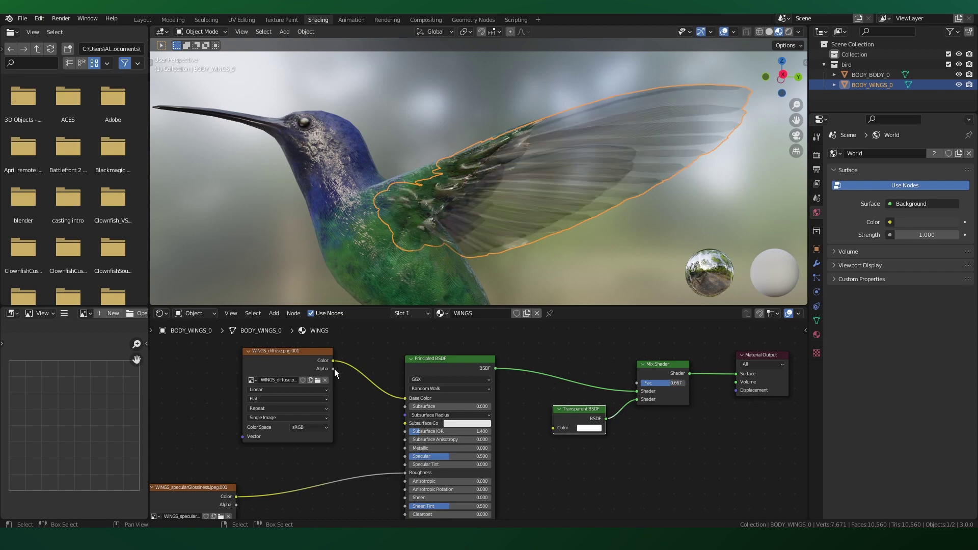
Step: Drive the Mix Shader factor with the alpha of the WINGS_diffuse.png texture
{"action": "left_click_drag", "start_coordinate": [332, 368], "coordinate": [636, 382]}
{"action": "middle_click_drag", "start_coordinate": [482, 205], "coordinate": [470, 204]}
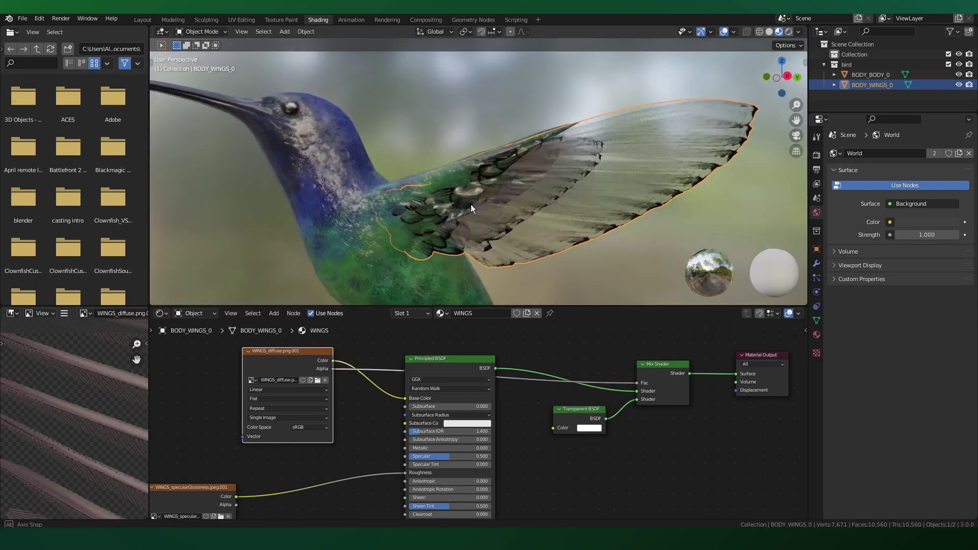
{"action": "scroll", "coordinate": [420, 197], "scroll_direction": "up", "scroll_amount": 3}
{"action": "scroll", "coordinate": [420, 196], "scroll_direction": "down", "scroll_amount": 3}
Step: Insert an Invert node between the WINGS_diffuse.png alpha and the Mix Shader factor
{"action": "key", "text": "shift+a"}
{"action": "key", "text": "shift+a"}
{"action": "left_click", "coordinate": [479, 361]}
{"action": "type", "text": "invert"}
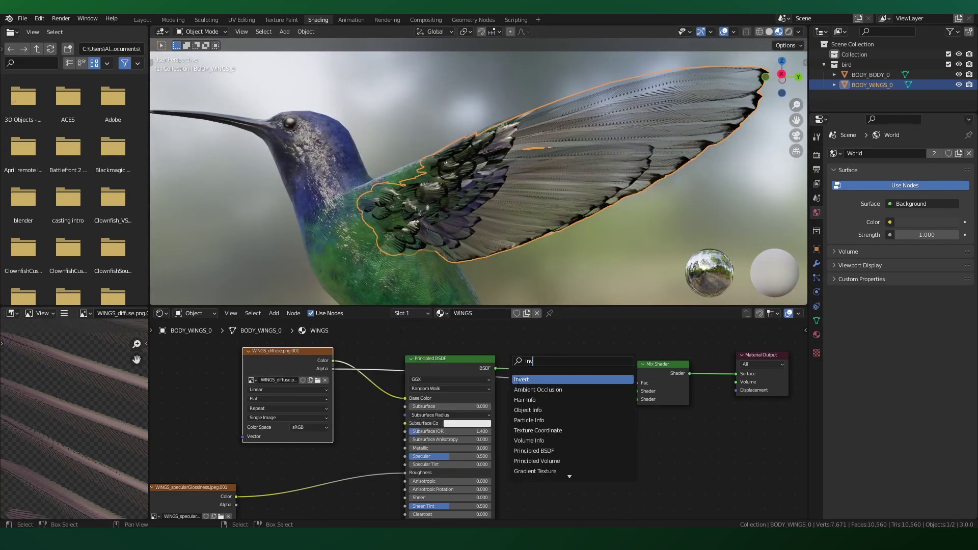
{"action": "key", "text": "Return"}
{"action": "left_click", "coordinate": [382, 367]}
{"action": "left_click_drag", "start_coordinate": [380, 349], "coordinate": [360, 403]}
Step: In the Shading workspace, add Mapping and Texture Coordinate nodes to the world's whipple_creek_gazebo_2k.exr texture and set its Z rotation to -131°
{"action": "key", "text": "KP_0"}
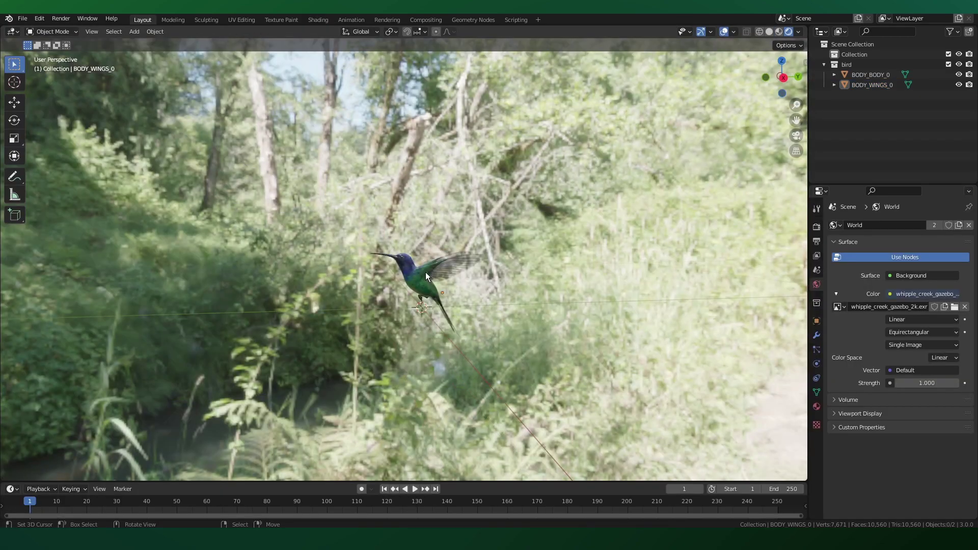
{"action": "mouse_move", "coordinate": [426, 272]}
{"action": "middle_mouse_down"}
{"action": "mouse_move", "coordinate": [508, 264]}
{"action": "mouse_move", "coordinate": [254, 274]}
{"action": "mouse_move", "coordinate": [411, 265]}
{"action": "mouse_move", "coordinate": [405, 260]}
{"action": "mouse_move", "coordinate": [430, 251]}
{"action": "middle_mouse_up"}
{"action": "left_click", "coordinate": [318, 19]}
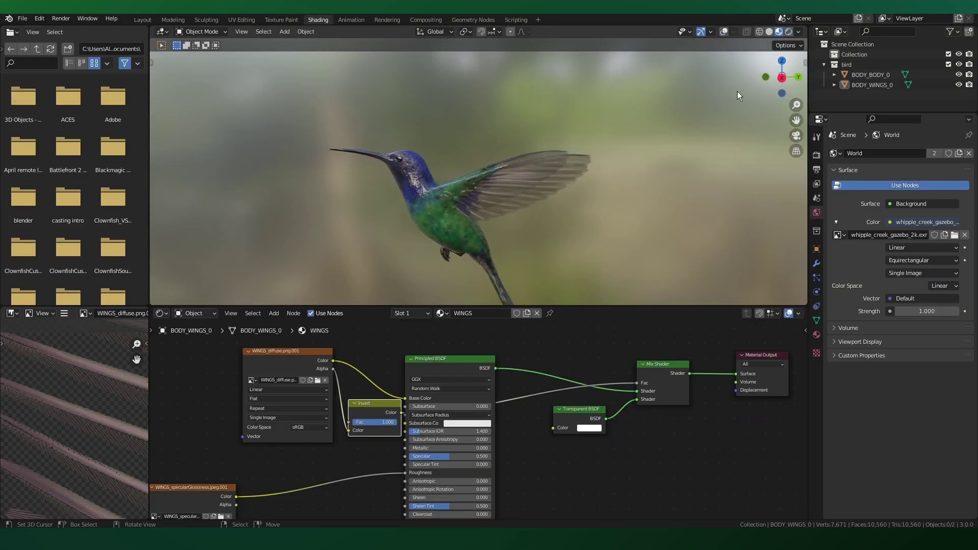
{"action": "middle_click_drag", "start_coordinate": [298, 331], "coordinate": [542, 462]}
{"action": "left_click", "coordinate": [378, 410]}
{"action": "key", "text": "ctrl+t"}
{"action": "middle_click_drag", "start_coordinate": [377, 411], "coordinate": [427, 406]}
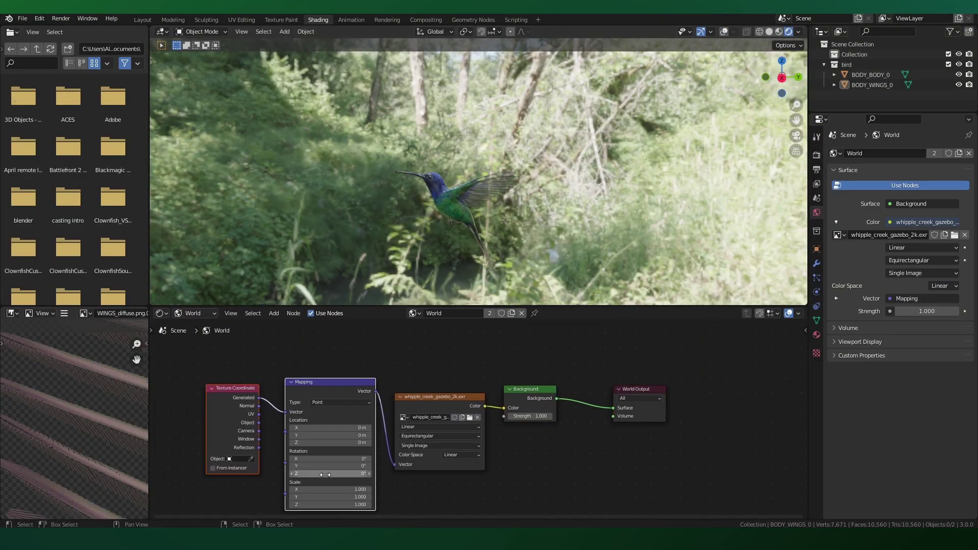
{"action": "left_click_drag", "start_coordinate": [330, 473], "coordinate": [262, 473]}
{"action": "left_click_drag", "start_coordinate": [387, 473], "coordinate": [423, 473]}
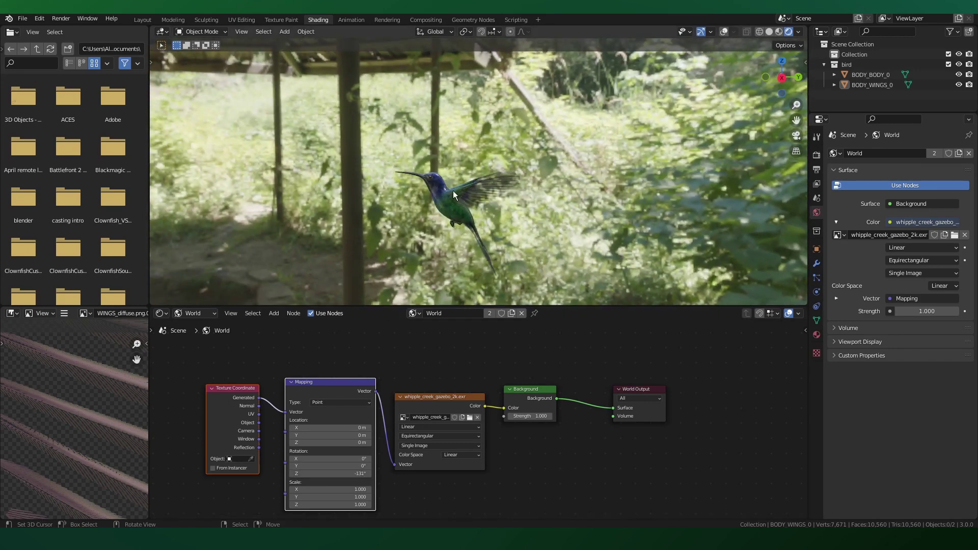
Step: Separate the tail feathers from the wings mesh into their own object in the Layout workspace
{"action": "left_click_drag", "start_coordinate": [362, 247], "coordinate": [591, 446]}
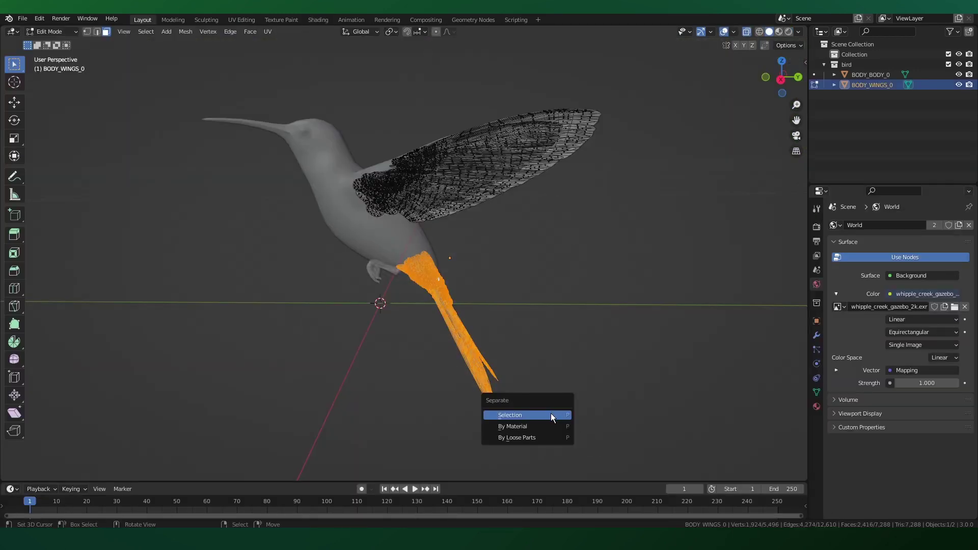
{"action": "left_click", "coordinate": [551, 414]}
{"action": "key", "text": "Tab"}
Step: Rotate the wings downward and move them against the bird's body
{"action": "middle_click_drag", "start_coordinate": [428, 194], "coordinate": [488, 263]}
{"action": "left_click", "coordinate": [778, 32]}
{"action": "middle_click_drag", "start_coordinate": [600, 148], "coordinate": [509, 168]}
{"action": "key", "text": "r"}
{"action": "left_click", "coordinate": [579, 274]}
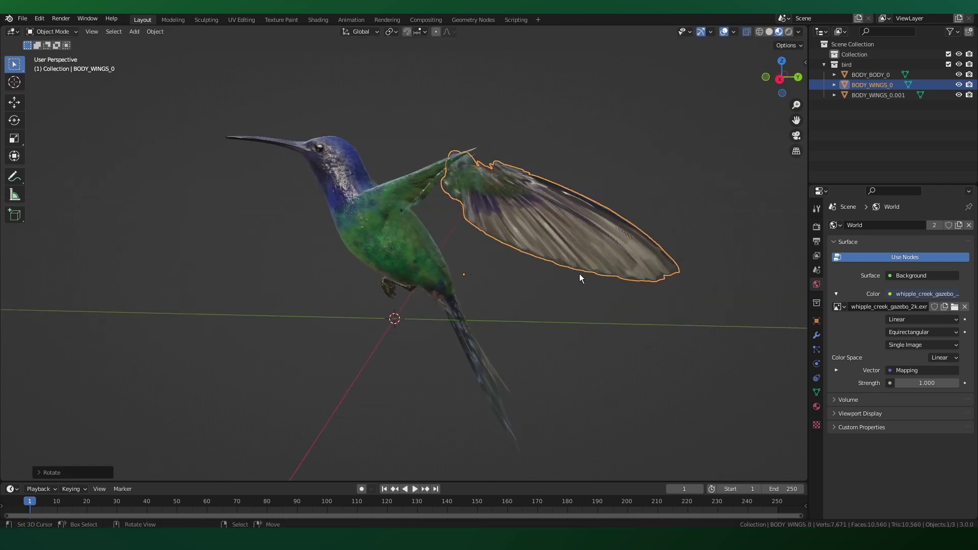
{"action": "key", "text": "g"}
{"action": "left_click", "coordinate": [436, 243]}
{"action": "key", "text": "alt+shift+z"}
{"action": "middle_click_drag", "start_coordinate": [435, 243], "coordinate": [481, 252]}
Step: Reshape the wings with proportional editing so they fold along the sides of the body
{"action": "key", "text": "Tab"}
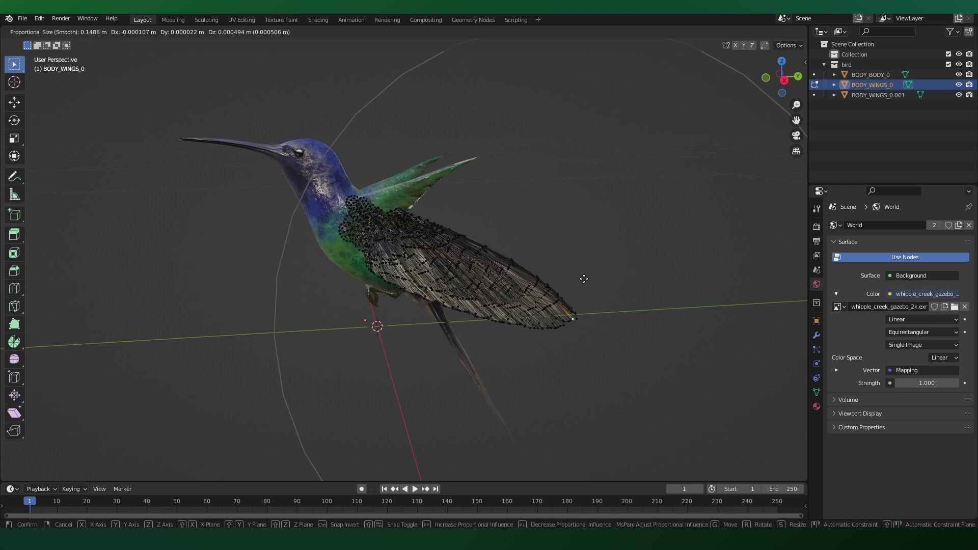
{"action": "scroll", "coordinate": [577, 275], "scroll_direction": "up", "scroll_amount": 7}
{"action": "right_click", "coordinate": [554, 258]}
{"action": "middle_click_drag", "start_coordinate": [554, 258], "coordinate": [548, 244]}
{"action": "key", "text": "g"}
{"action": "left_click", "coordinate": [425, 246]}
{"action": "key", "text": "alt+shift+z"}
{"action": "key", "text": "g"}
{"action": "middle_click_drag", "start_coordinate": [581, 278], "coordinate": [338, 269]}
{"action": "left_click", "coordinate": [471, 299]}
Step: Pull the near raised wing stub of the body mesh into the back with proportional editing
{"action": "key", "text": "Tab"}
{"action": "left_click", "coordinate": [347, 222]}
{"action": "key", "text": "Tab"}
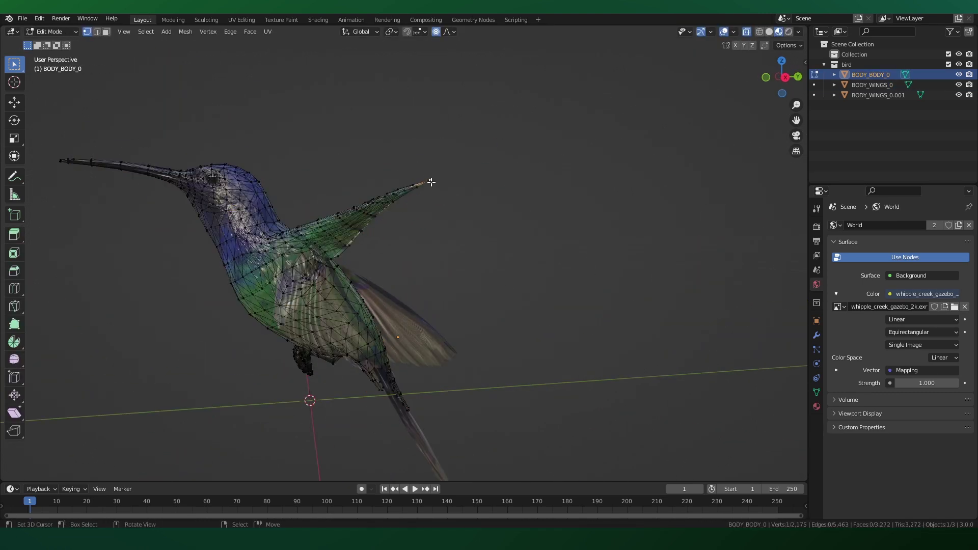
{"action": "scroll", "coordinate": [362, 303], "scroll_direction": "up", "scroll_amount": 4}
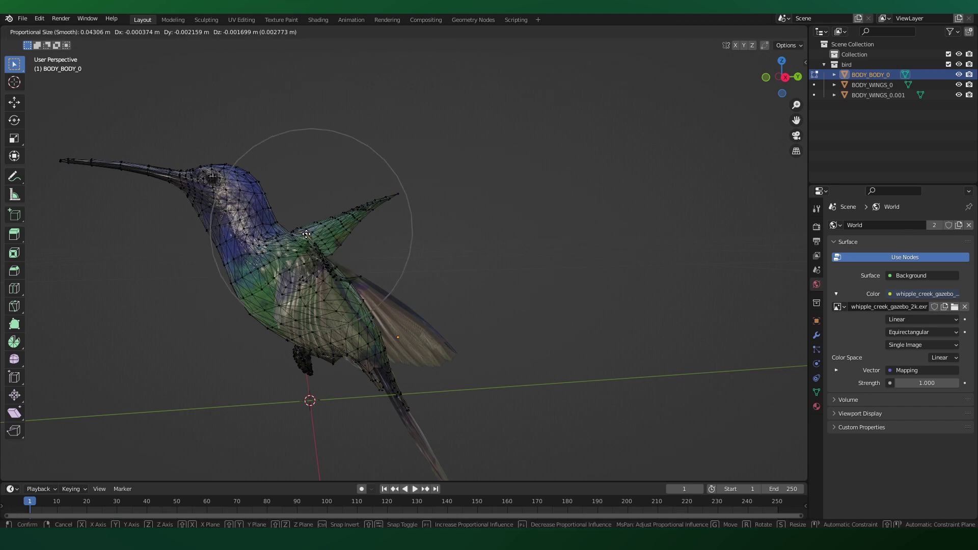
{"action": "key", "text": "Tab"}
Step: Pull the remaining raised wing stub on the body's other side into the back with proportional editing
{"action": "middle_click_drag", "start_coordinate": [360, 276], "coordinate": [530, 255]}
{"action": "scroll", "coordinate": [510, 279], "scroll_direction": "down", "scroll_amount": 2}
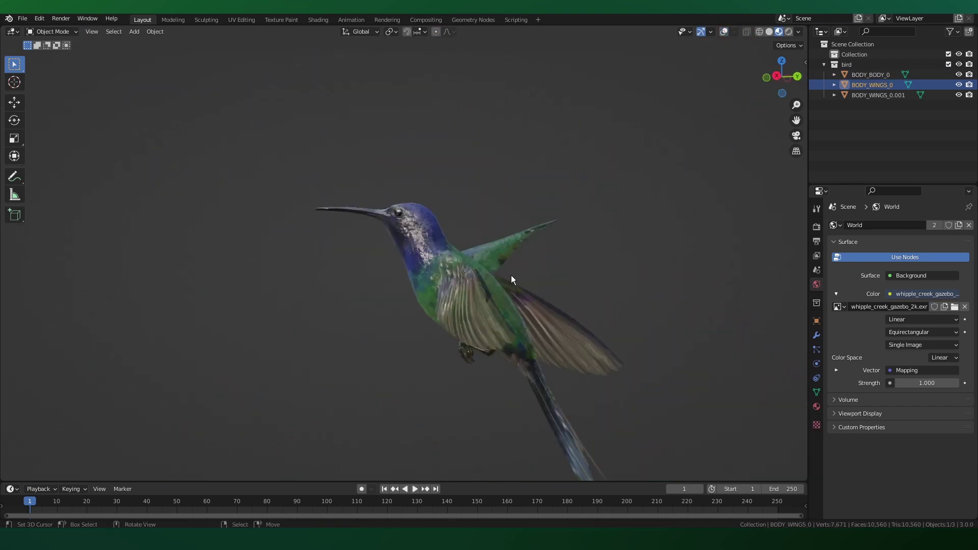
{"action": "scroll", "coordinate": [487, 247], "scroll_direction": "up", "scroll_amount": 4}
{"action": "key", "text": "Tab"}
{"action": "left_click", "coordinate": [593, 189]}
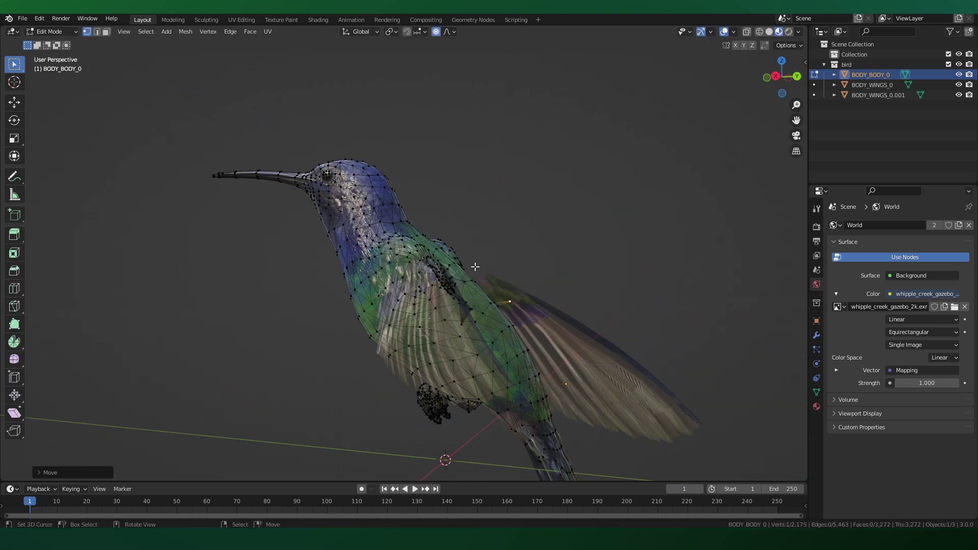
{"action": "left_click", "coordinate": [452, 246]}
{"action": "key", "text": "g"}
{"action": "scroll", "coordinate": [453, 247], "scroll_direction": "up", "scroll_amount": 14}
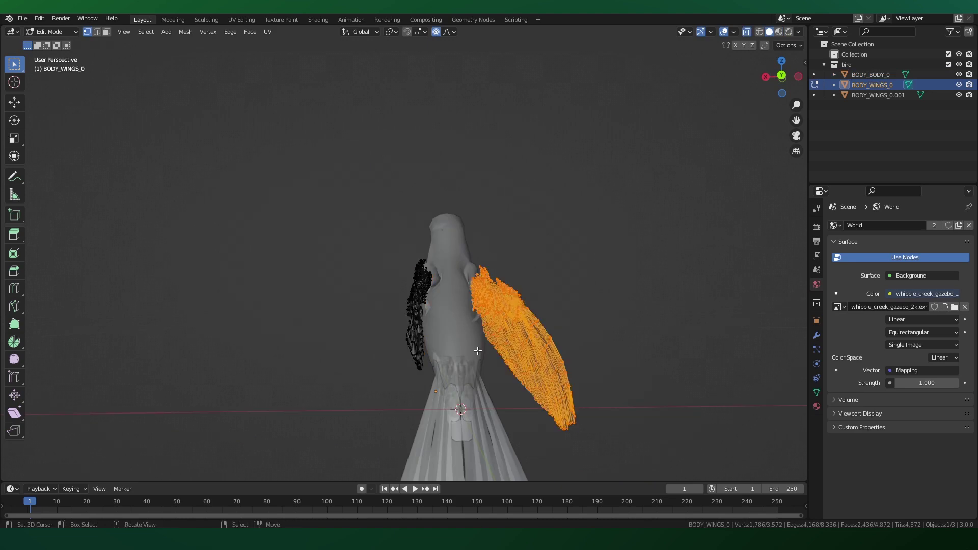
Step: Remove the splayed wing and add a Mirror modifier to the folded wing
{"action": "key", "text": "Tab"}
{"action": "middle_click_drag", "start_coordinate": [476, 349], "coordinate": [572, 244]}
{"action": "key", "text": "z"}
{"action": "mouse_move", "coordinate": [371, 298]}
{"action": "middle_mouse_down"}
{"action": "mouse_move", "coordinate": [433, 298]}
{"action": "mouse_move", "coordinate": [357, 321]}
{"action": "middle_mouse_up"}
{"action": "left_click", "coordinate": [817, 335]}
{"action": "left_click", "coordinate": [871, 225]}
{"action": "left_click", "coordinate": [755, 338]}
{"action": "mouse_move", "coordinate": [573, 313]}
{"action": "middle_mouse_down"}
{"action": "mouse_move", "coordinate": [474, 305]}
{"action": "mouse_move", "coordinate": [517, 300]}
{"action": "middle_mouse_up"}
Step: Apply the Mirror modifier on the folded wing
{"action": "key", "text": "shift+d"}
{"action": "key", "text": "Tab"}
{"action": "left_click", "coordinate": [954, 358]}
{"action": "key", "text": "Tab"}
{"action": "left_click", "coordinate": [943, 241]}
{"action": "left_click", "coordinate": [929, 252]}
Step: Separate the mirrored wing into its own object and select it
{"action": "key", "text": "Tab"}
{"action": "key", "text": "l"}
{"action": "left_click", "coordinate": [768, 31]}
{"action": "left_click", "coordinate": [490, 359]}
{"action": "key", "text": "Tab"}
{"action": "left_click", "coordinate": [474, 301]}
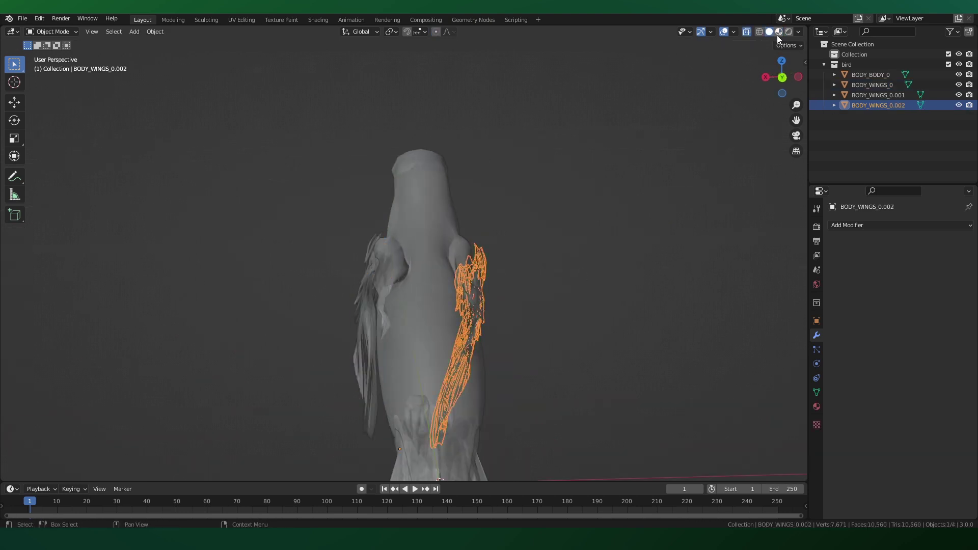
Step: Move the separated wing along X until it sits against the side of the body
{"action": "left_click", "coordinate": [778, 31]}
{"action": "key", "text": "g"}
{"action": "key", "text": "x"}
{"action": "middle_click_drag", "start_coordinate": [586, 321], "coordinate": [493, 311]}
{"action": "left_click", "coordinate": [536, 325]}
{"action": "key", "text": "alt+shift+z"}
{"action": "key", "text": "g"}
{"action": "key", "text": "x"}
{"action": "left_click", "coordinate": [502, 321]}
Step: Bend the separated tail feathers outward behind the bird
{"action": "scroll", "coordinate": [493, 311], "scroll_direction": "down", "scroll_amount": 4}
{"action": "key", "text": "alt+shift+z"}
{"action": "key", "text": "alt+shift+z"}
{"action": "left_click", "coordinate": [529, 399]}
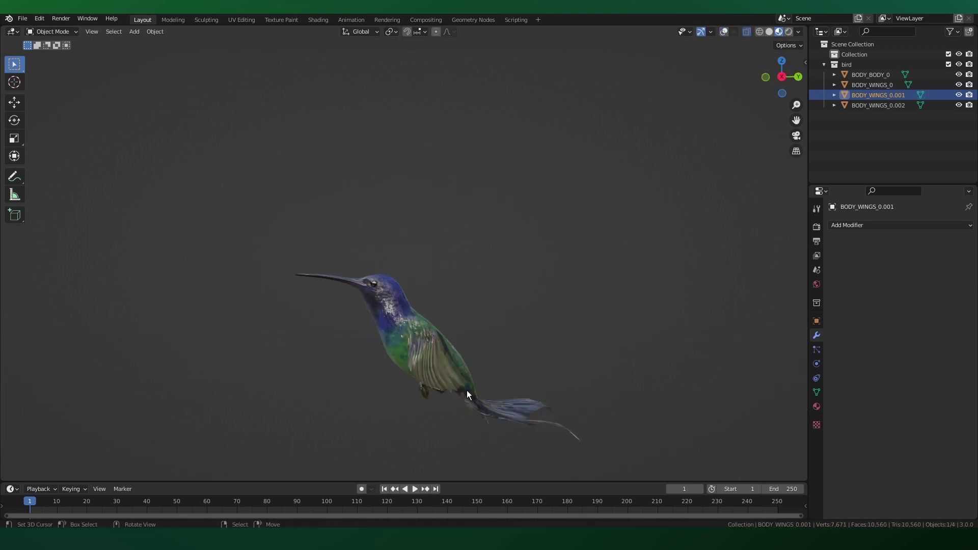
{"action": "middle_click_drag", "start_coordinate": [439, 343], "coordinate": [401, 318]}
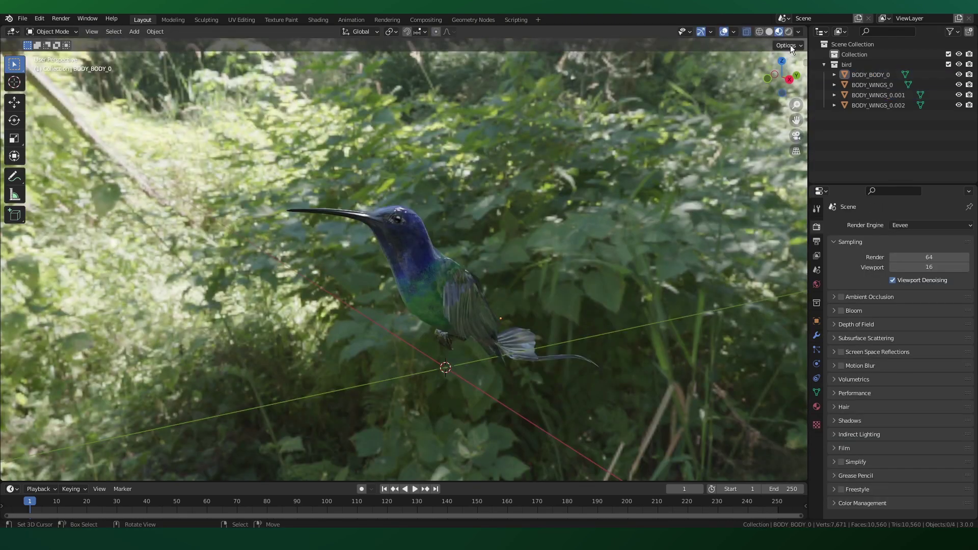
Step: Turn off Scene World lighting in the viewport shading and switch to the Texture Paint workspace
{"action": "mouse_move", "coordinate": [364, 283]}
{"action": "middle_mouse_down"}
{"action": "mouse_move", "coordinate": [365, 307]}
{"action": "mouse_move", "coordinate": [396, 303]}
{"action": "mouse_move", "coordinate": [365, 279]}
{"action": "middle_mouse_up"}
{"action": "scroll", "coordinate": [365, 279], "scroll_direction": "up", "scroll_amount": 2}
{"action": "mouse_move", "coordinate": [467, 242]}
{"action": "middle_mouse_down"}
{"action": "mouse_move", "coordinate": [444, 236]}
{"action": "mouse_move", "coordinate": [456, 237]}
{"action": "middle_mouse_up"}
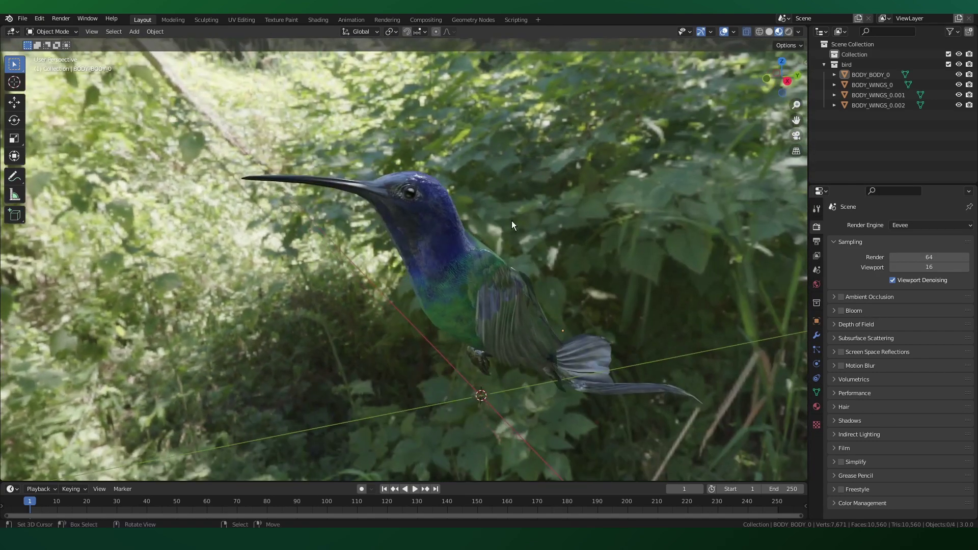
{"action": "left_click", "coordinate": [797, 31]}
{"action": "left_click", "coordinate": [753, 94]}
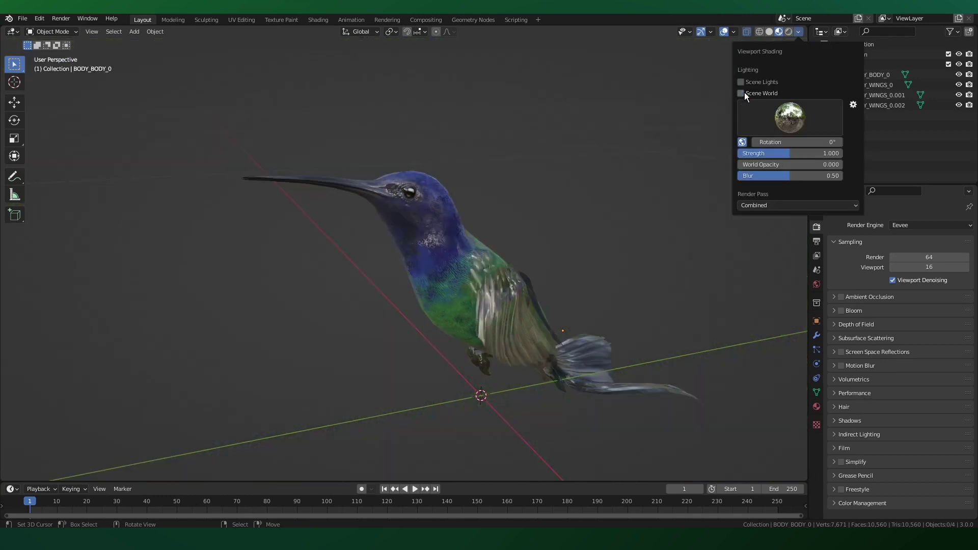
{"action": "left_click", "coordinate": [277, 20]}
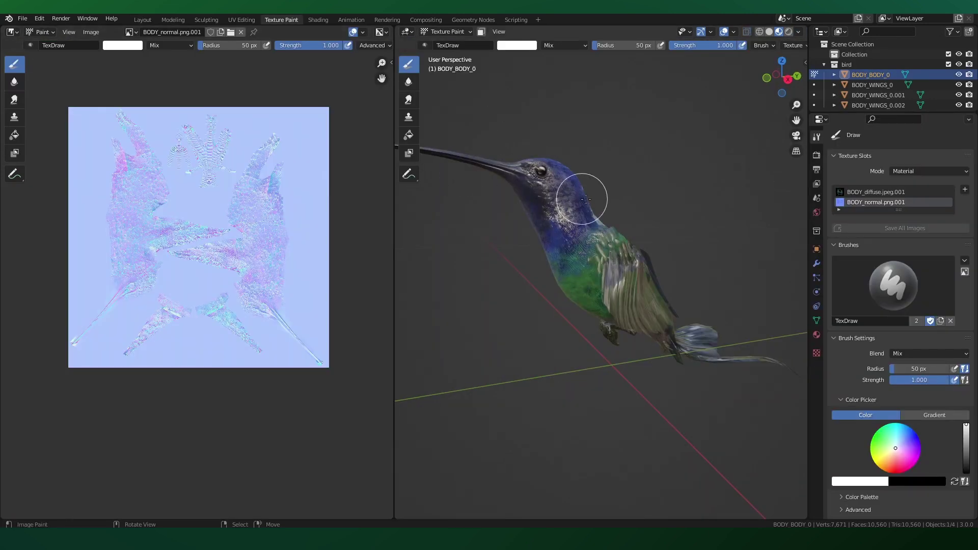
Step: Display the BODY_diffuse.jpeg.001 texture for painting in the image editor
{"action": "scroll", "coordinate": [603, 204], "scroll_direction": "up", "scroll_amount": 2}
{"action": "scroll", "coordinate": [449, 167], "scroll_direction": "down", "scroll_amount": 1}
{"action": "left_click", "coordinate": [131, 31]}
{"action": "left_click", "coordinate": [169, 47]}
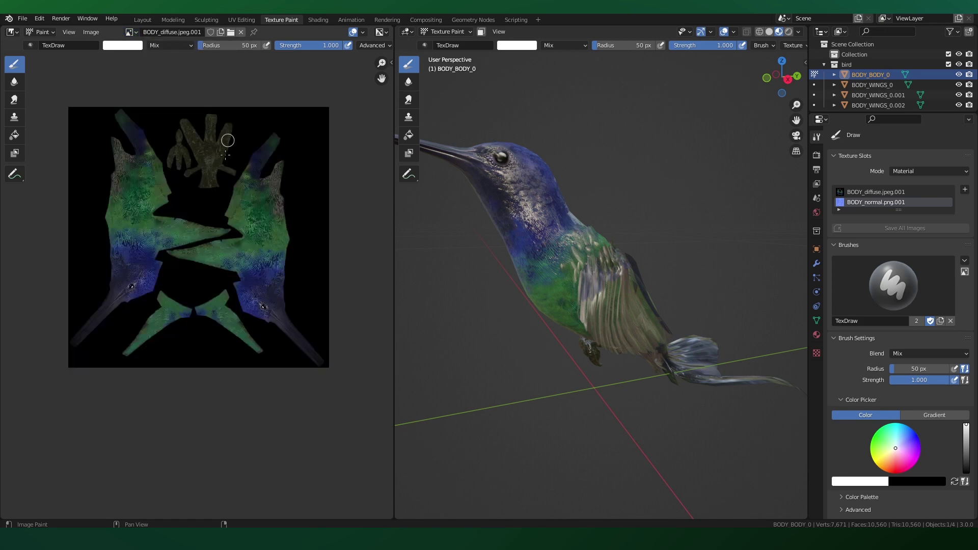
{"action": "scroll", "coordinate": [157, 237], "scroll_direction": "up", "scroll_amount": 1}
{"action": "middle_click_drag", "start_coordinate": [192, 238], "coordinate": [176, 268]}
{"action": "scroll", "coordinate": [197, 253], "scroll_direction": "up", "scroll_amount": 1}
{"action": "scroll", "coordinate": [176, 268], "scroll_direction": "down", "scroll_amount": 1}
{"action": "middle_click_drag", "start_coordinate": [489, 213], "coordinate": [566, 228]}
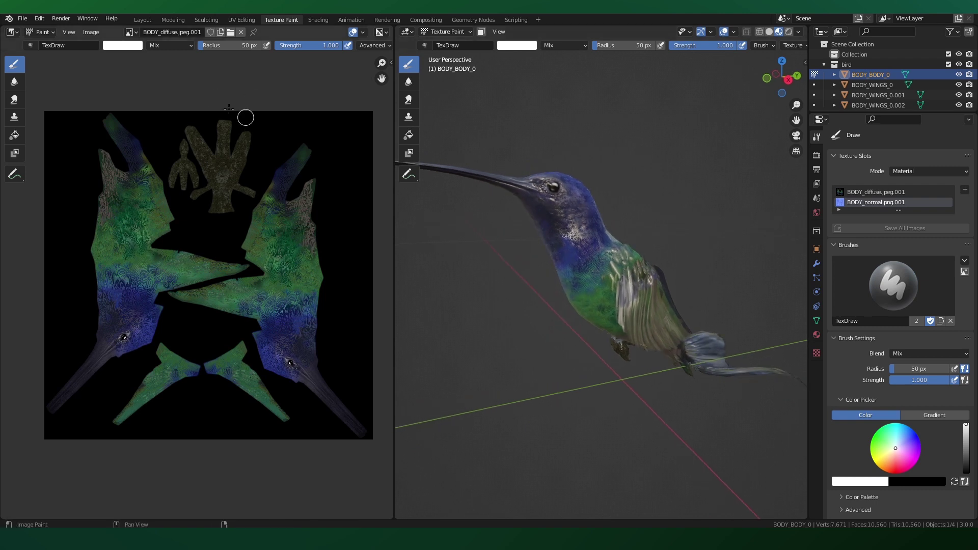
Step: Paint the bird's head areas on the body texture dark green using an 86 px Overlay brush
{"action": "left_click", "coordinate": [124, 47]}
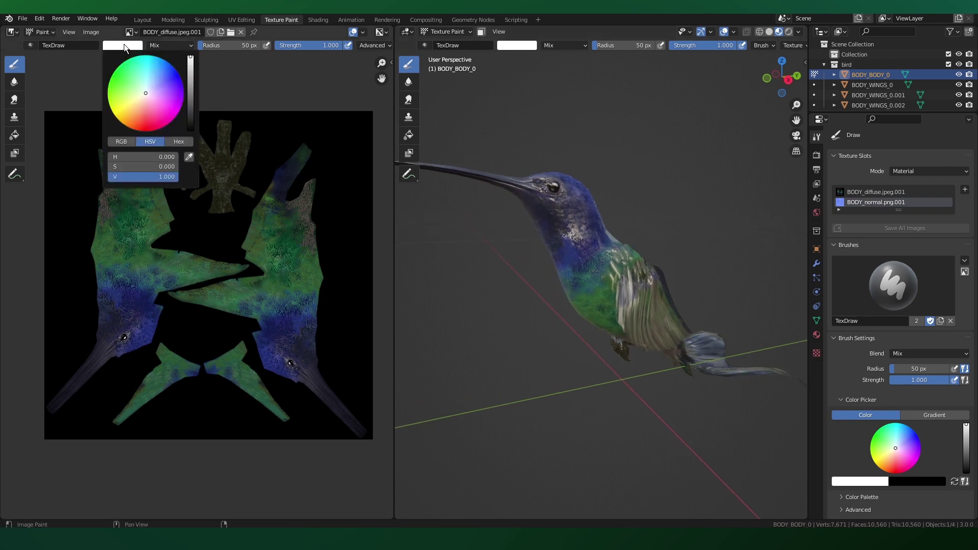
{"action": "left_click", "coordinate": [138, 81]}
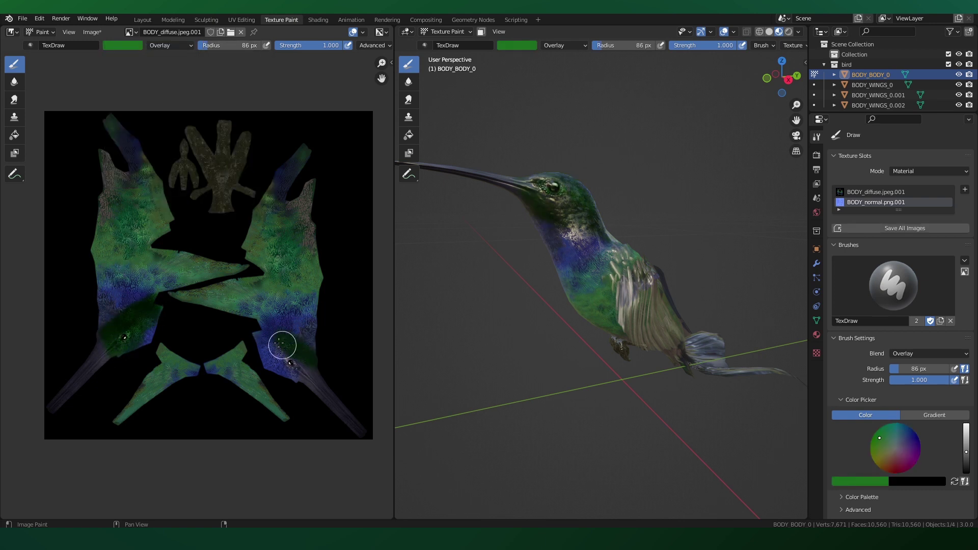
Step: Brighten the body and tail areas of the texture with a light green Overlay brush
{"action": "left_click", "coordinate": [124, 45]}
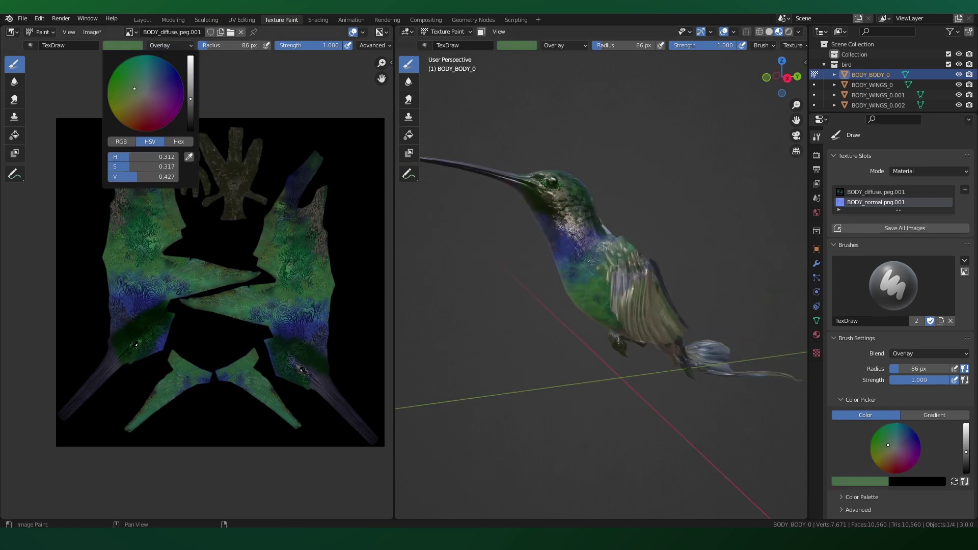
{"action": "left_click", "coordinate": [142, 88]}
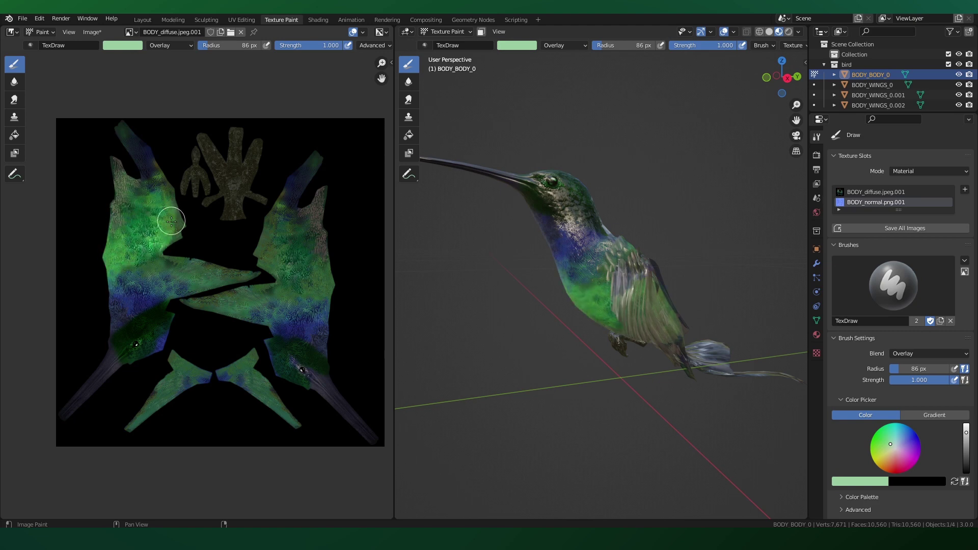
{"action": "middle_click_drag", "start_coordinate": [512, 258], "coordinate": [498, 253]}
{"action": "left_click_drag", "start_coordinate": [138, 420], "coordinate": [247, 385]}
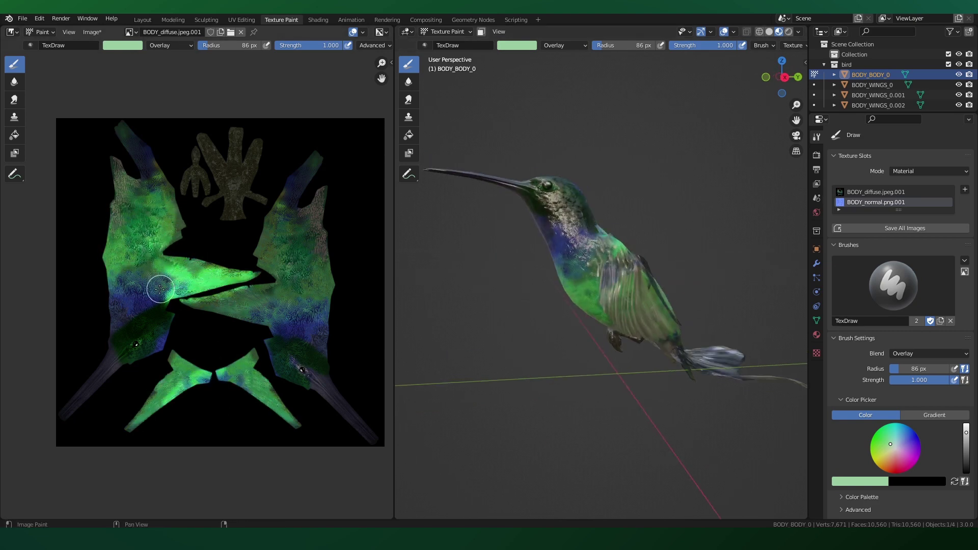
{"action": "left_click_drag", "start_coordinate": [160, 289], "coordinate": [172, 331]}
{"action": "middle_click_drag", "start_coordinate": [489, 244], "coordinate": [550, 245]}
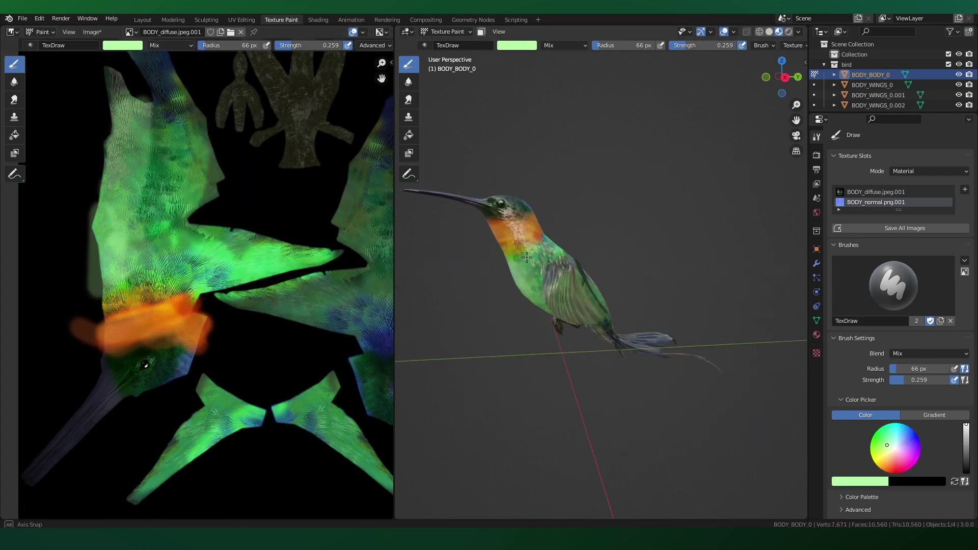
Step: Paint darker green over the head and light green at its edge with a 66 px Mix brush at 0.259 strength
{"action": "right_click", "coordinate": [146, 184]}
{"action": "left_click", "coordinate": [148, 84]}
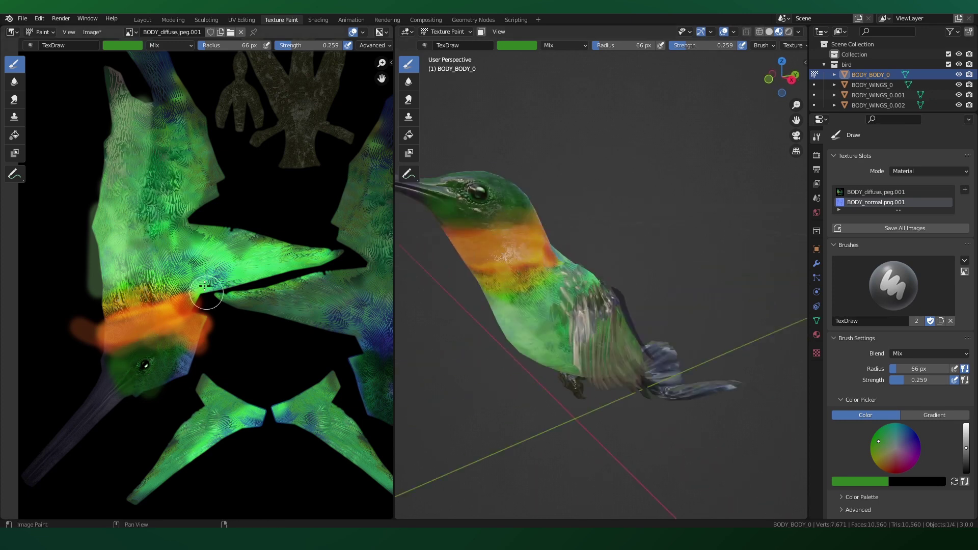
{"action": "right_click", "coordinate": [148, 178]}
{"action": "left_click", "coordinate": [138, 85]}
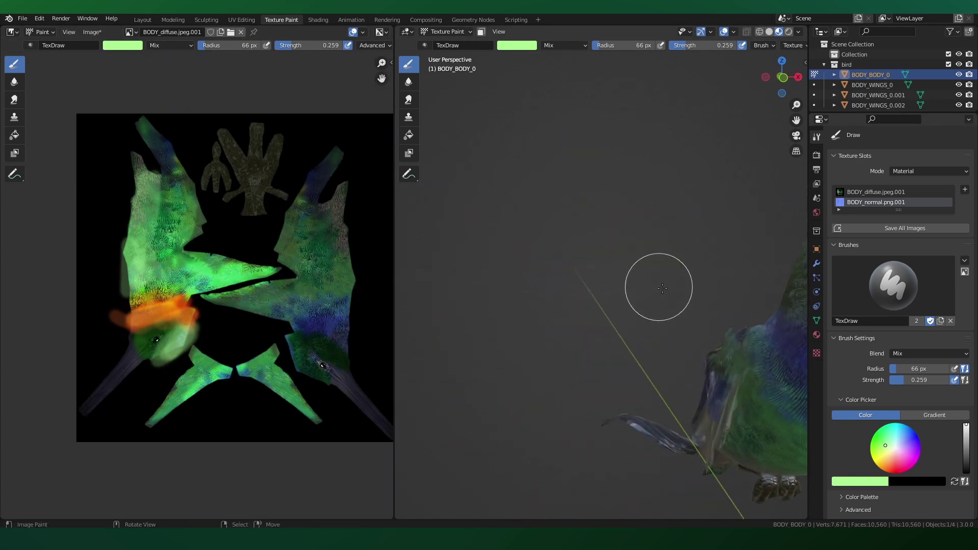
{"action": "middle_click_drag", "start_coordinate": [659, 285], "coordinate": [527, 304]}
{"action": "scroll", "coordinate": [235, 249], "scroll_direction": "down", "scroll_amount": 1}
{"action": "scroll", "coordinate": [239, 280], "scroll_direction": "up", "scroll_amount": 2}
{"action": "scroll", "coordinate": [306, 316], "scroll_direction": "down", "scroll_amount": 1}
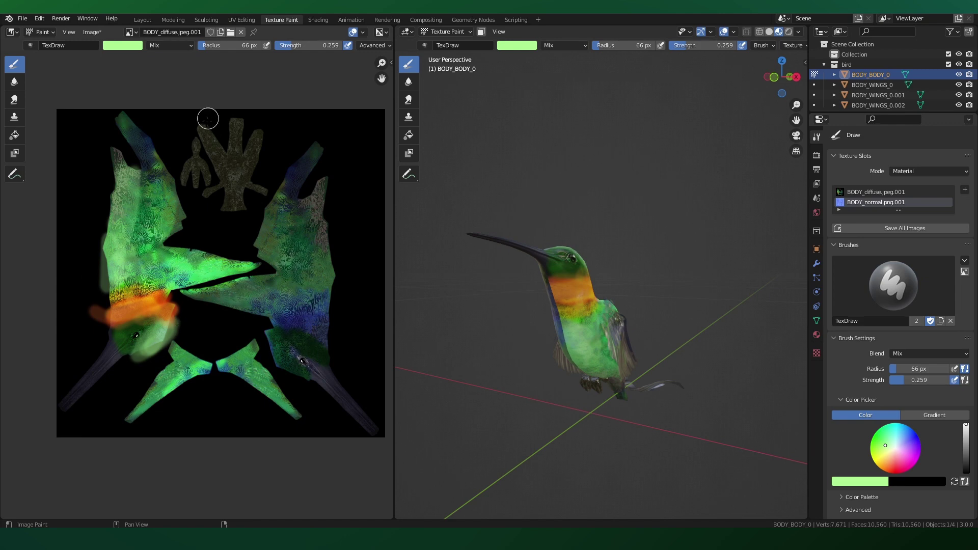
Step: Save the painted body texture as a new image file, paint half.jpg
{"action": "left_click", "coordinate": [92, 31]}
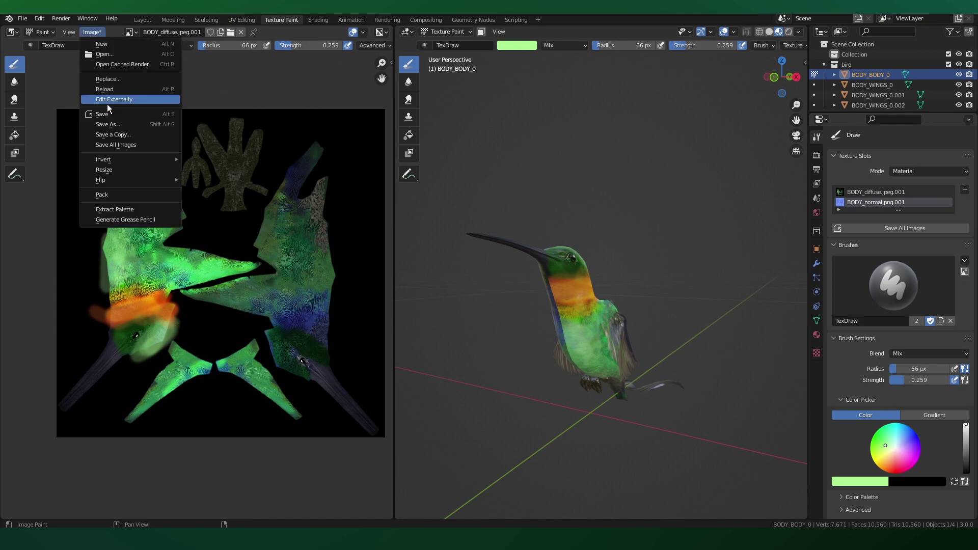
{"action": "left_click", "coordinate": [113, 126]}
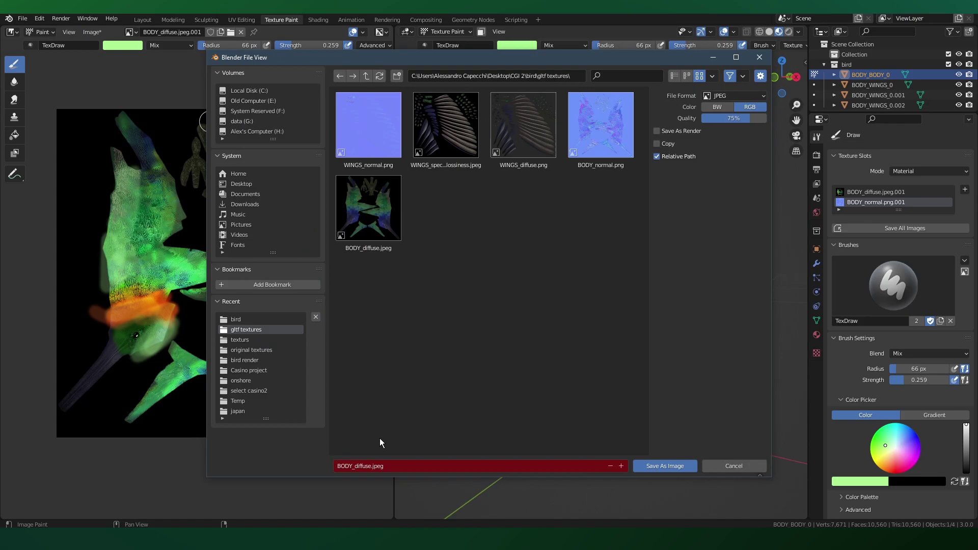
Step: Switch to After Effects, mask the painted half of paint half.jpg and mirror it over the unpainted half
{"action": "left_click_drag", "start_coordinate": [30, 135], "coordinate": [137, 462]}
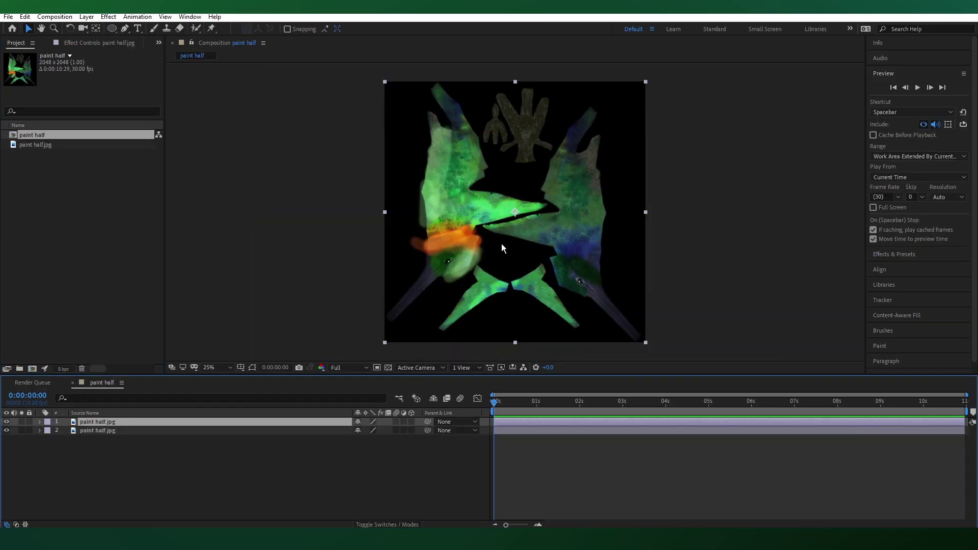
{"action": "left_click", "coordinate": [443, 236]}
{"action": "left_click", "coordinate": [588, 183]}
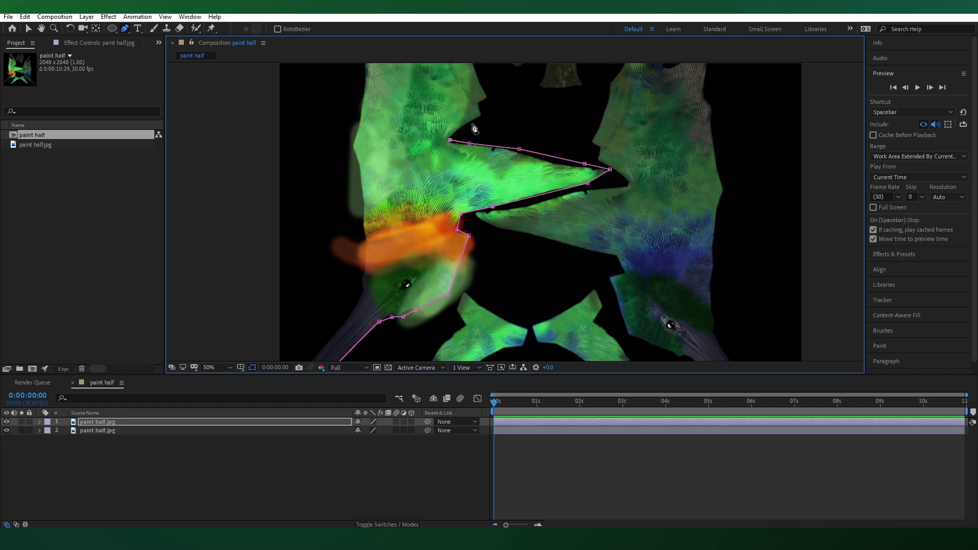
{"action": "left_click", "coordinate": [485, 190]}
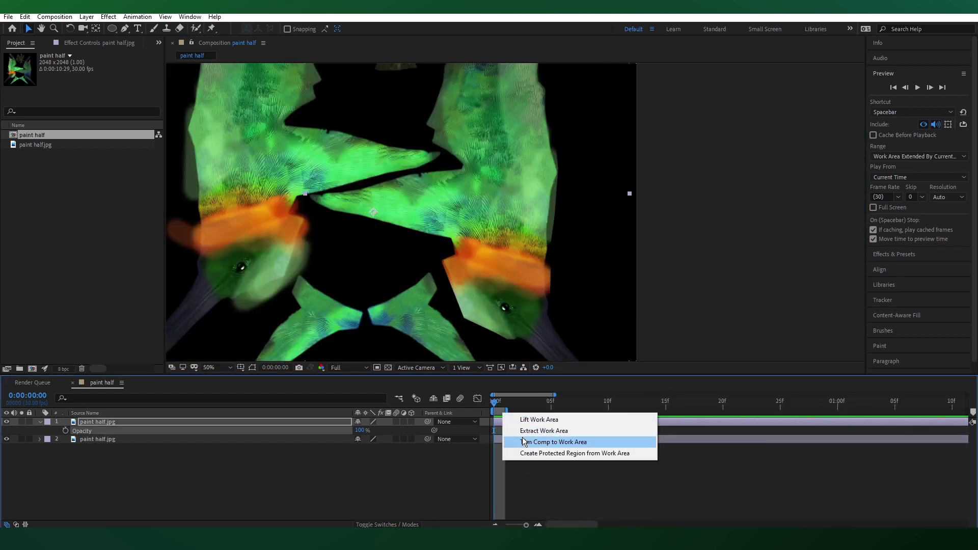
Step: Trim the paint half composition to its shortened work area and queue it for rendering
{"action": "left_click", "coordinate": [536, 442]}
{"action": "left_click", "coordinate": [54, 16]}
{"action": "left_click", "coordinate": [75, 102]}
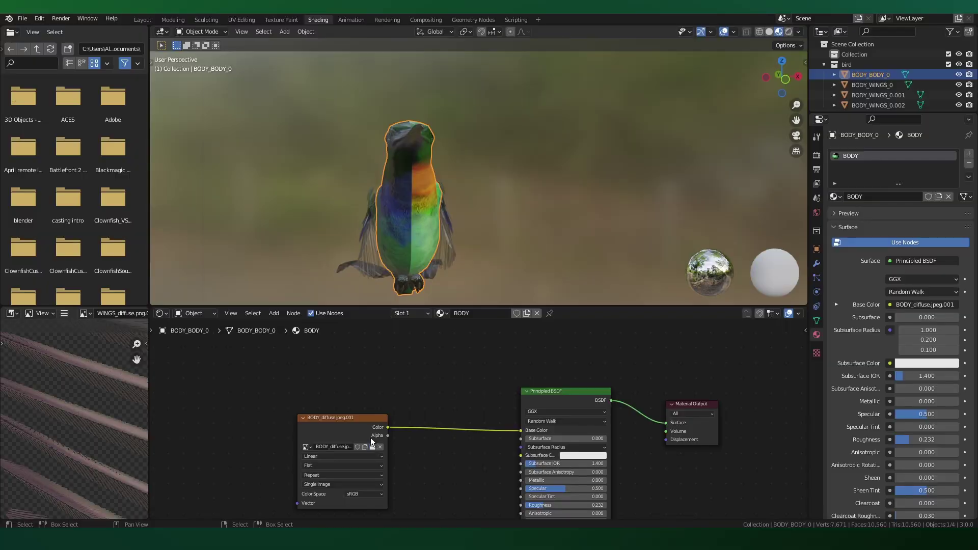
Step: Back in Blender, replace the BODY material's base color image with paint full_00000.png
{"action": "left_click", "coordinate": [371, 446]}
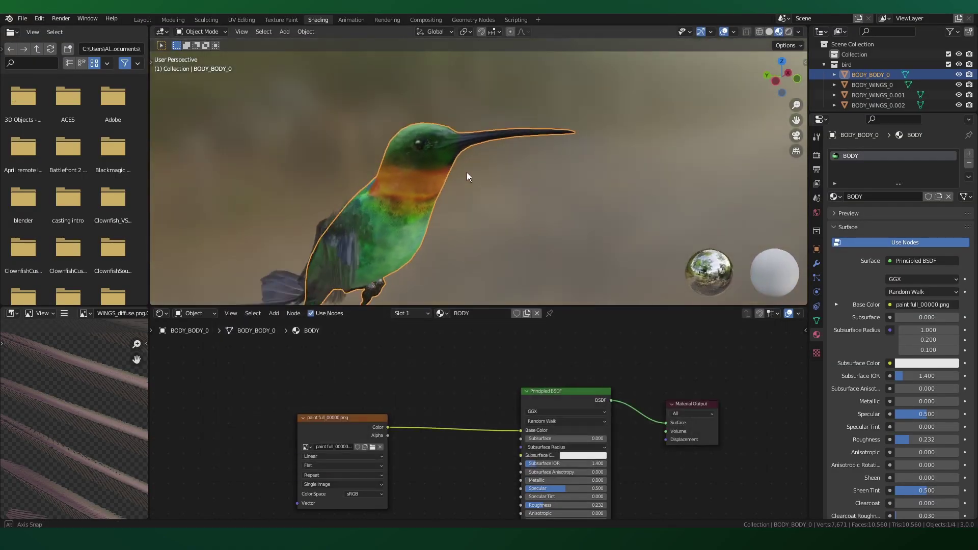
{"action": "middle_click_drag", "start_coordinate": [467, 172], "coordinate": [416, 182]}
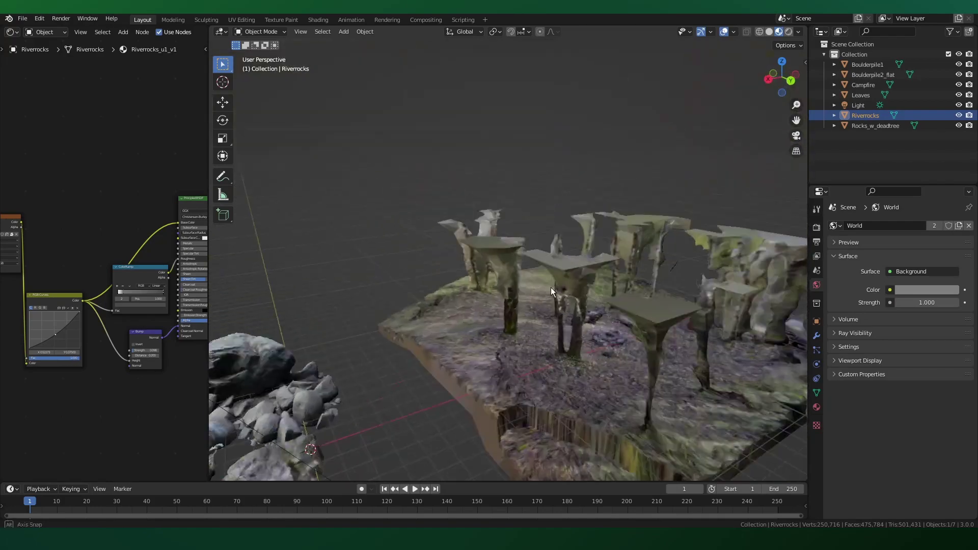
Step: Look over the scanned rocks, tree and branches, then copy branch S3 into the hummingbird scene
{"action": "middle_click_drag", "start_coordinate": [551, 287], "coordinate": [579, 304]}
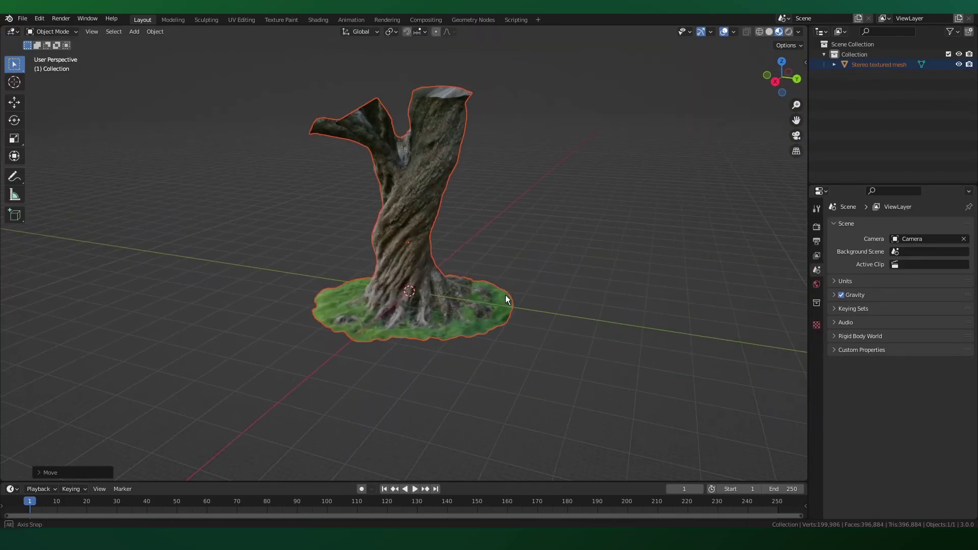
{"action": "mouse_move", "coordinate": [505, 294]}
{"action": "middle_mouse_down"}
{"action": "mouse_move", "coordinate": [699, 283]}
{"action": "mouse_move", "coordinate": [420, 290]}
{"action": "mouse_move", "coordinate": [489, 297]}
{"action": "middle_mouse_up"}
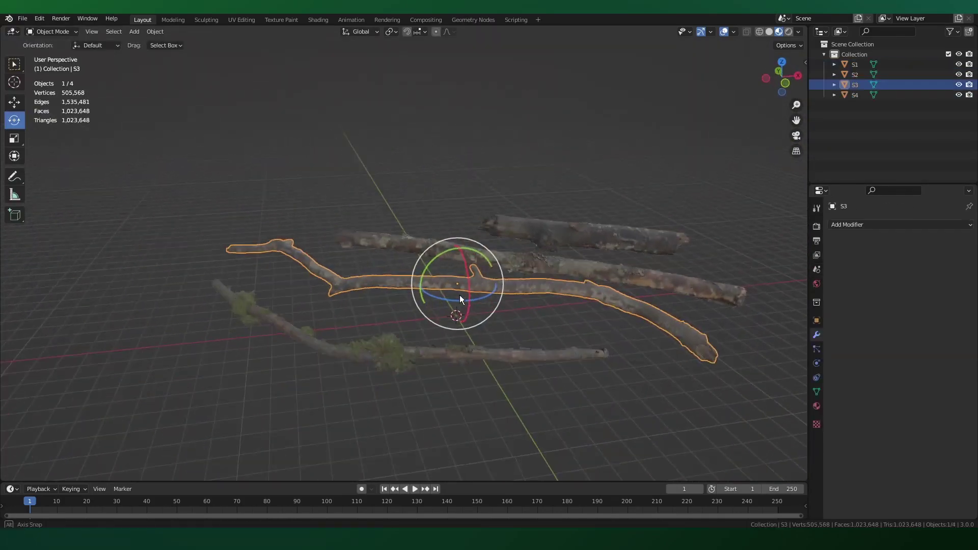
{"action": "middle_click_drag", "start_coordinate": [459, 295], "coordinate": [507, 298]}
{"action": "key", "text": "ctrl+c"}
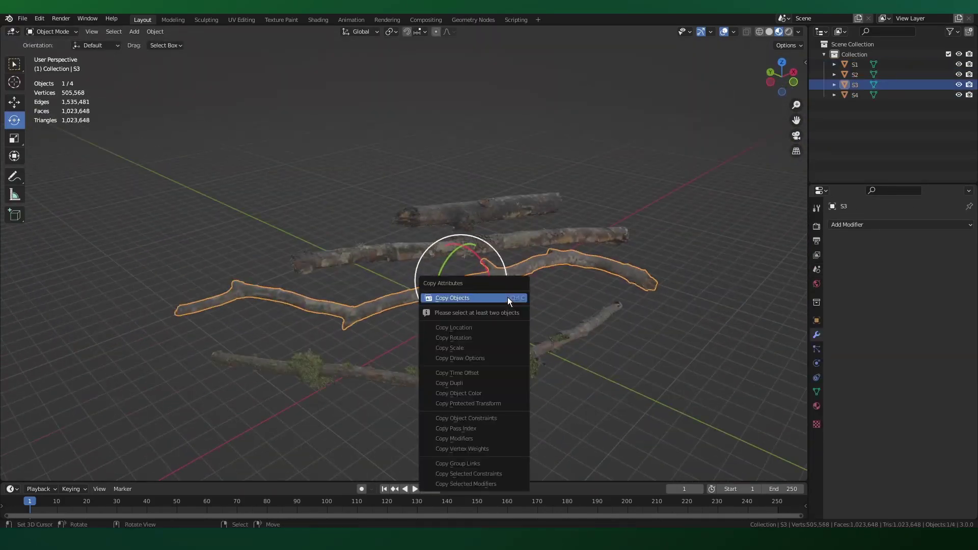
{"action": "left_click", "coordinate": [507, 298]}
{"action": "key", "text": "ctrl+v"}
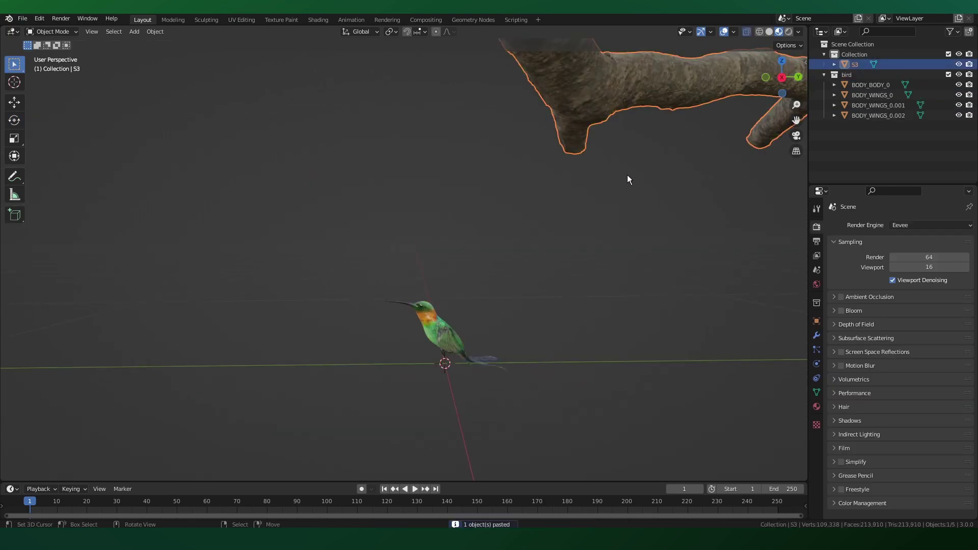
Step: Scale the pasted branch S3 down to suit the size of the hummingbird
{"action": "mouse_move", "coordinate": [627, 175]}
{"action": "middle_mouse_down"}
{"action": "mouse_move", "coordinate": [590, 245]}
{"action": "mouse_move", "coordinate": [662, 153]}
{"action": "mouse_move", "coordinate": [624, 173]}
{"action": "middle_mouse_up"}
{"action": "key", "text": "s"}
{"action": "left_click", "coordinate": [657, 132]}
{"action": "scroll", "coordinate": [657, 131], "scroll_direction": "down", "scroll_amount": 4}
{"action": "scroll", "coordinate": [625, 173], "scroll_direction": "up", "scroll_amount": 5}
{"action": "left_click", "coordinate": [625, 172]}
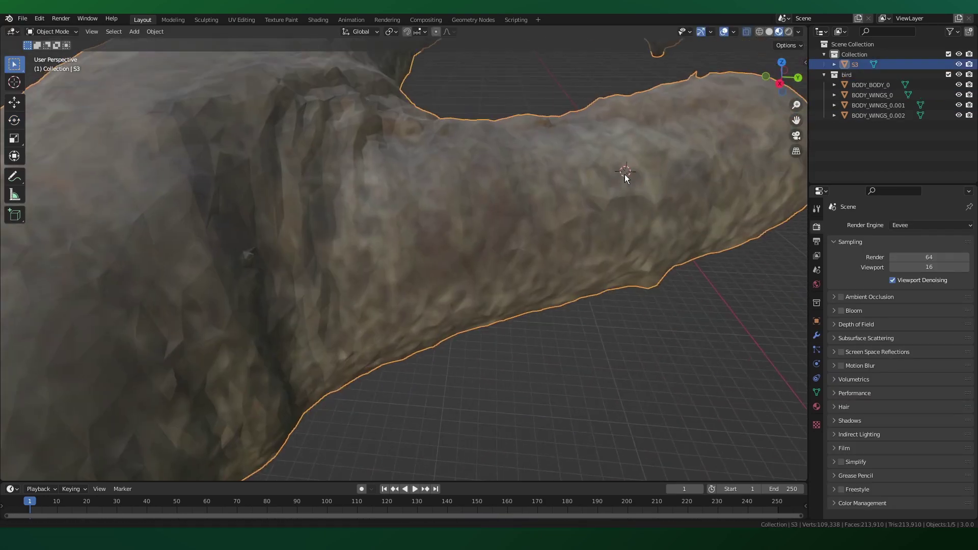
{"action": "scroll", "coordinate": [625, 176], "scroll_direction": "down", "scroll_amount": 10}
{"action": "key", "text": "s"}
{"action": "scroll", "coordinate": [563, 285], "scroll_direction": "up", "scroll_amount": 10}
{"action": "key", "text": "s"}
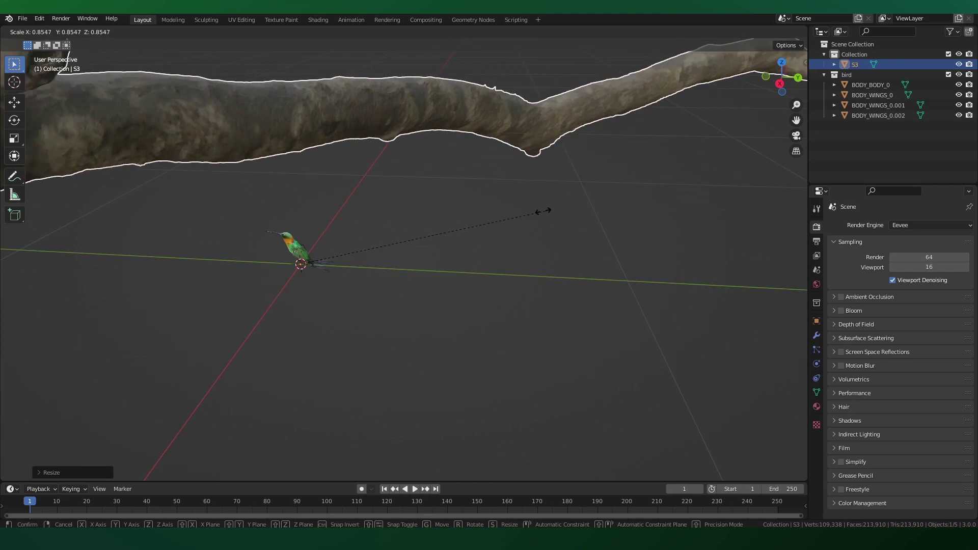
{"action": "left_click", "coordinate": [359, 256]}
Step: Rotate the branch, including around Y, and move it beneath the hummingbird's feet
{"action": "scroll", "coordinate": [351, 276], "scroll_direction": "down", "scroll_amount": 6}
{"action": "middle_click_drag", "start_coordinate": [328, 278], "coordinate": [363, 282]}
{"action": "key", "text": "r"}
{"action": "left_click", "coordinate": [331, 151]}
{"action": "key", "text": "r"}
{"action": "key", "text": "y"}
{"action": "middle_click_drag", "start_coordinate": [331, 151], "coordinate": [358, 286]}
{"action": "left_click", "coordinate": [453, 244]}
{"action": "key", "text": "g"}
{"action": "left_click", "coordinate": [323, 275]}
Step: Duplicate the branch to form a fork and shift the branches along Y under the bird
{"action": "key", "text": "shift+d"}
{"action": "middle_click_drag", "start_coordinate": [488, 280], "coordinate": [459, 277]}
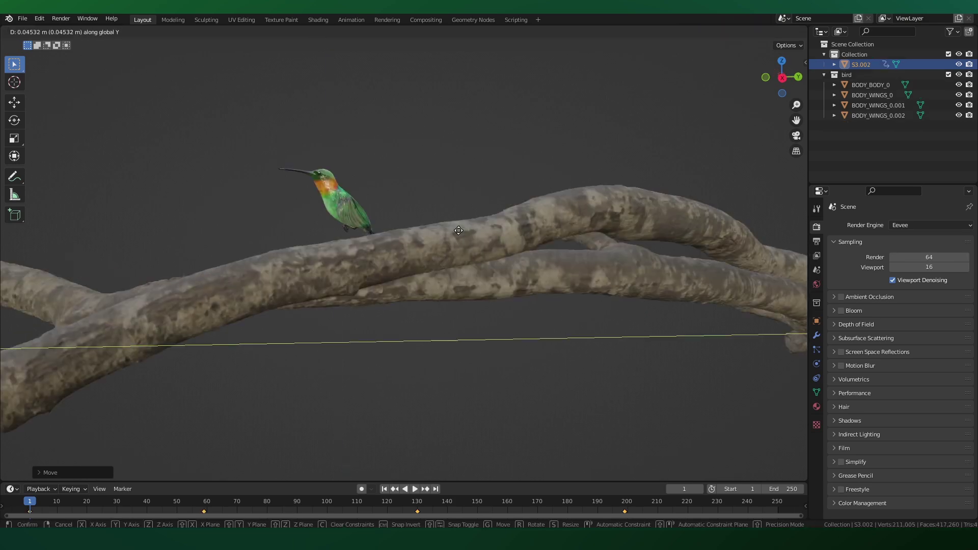
{"action": "scroll", "coordinate": [430, 273], "scroll_direction": "down", "scroll_amount": 5}
{"action": "scroll", "coordinate": [410, 273], "scroll_direction": "up", "scroll_amount": 5}
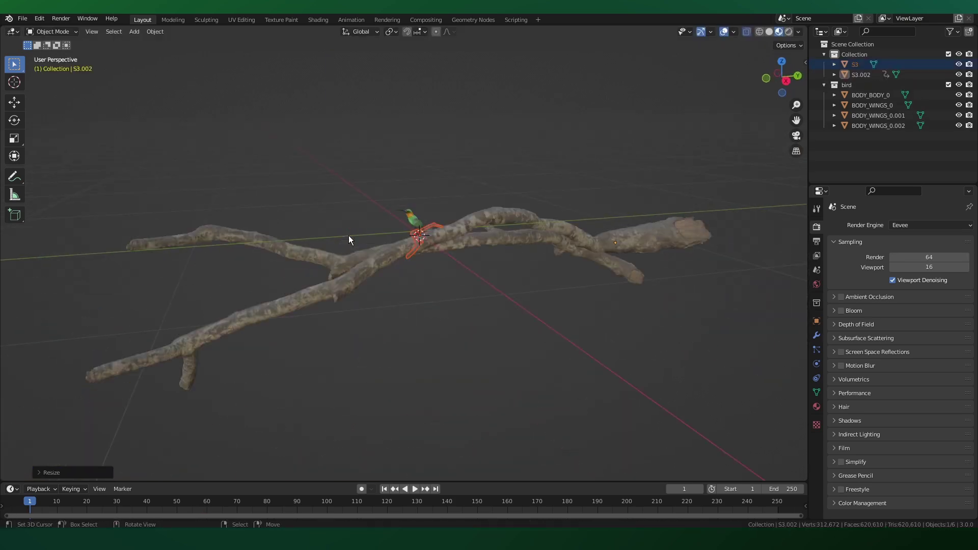
Step: Scale another copy of branch S3 down to a small twig and place it at the bird's feet
{"action": "scroll", "coordinate": [348, 235], "scroll_direction": "up", "scroll_amount": 8}
{"action": "key", "text": "s"}
{"action": "left_click", "coordinate": [506, 161]}
{"action": "middle_click_drag", "start_coordinate": [506, 161], "coordinate": [395, 215]}
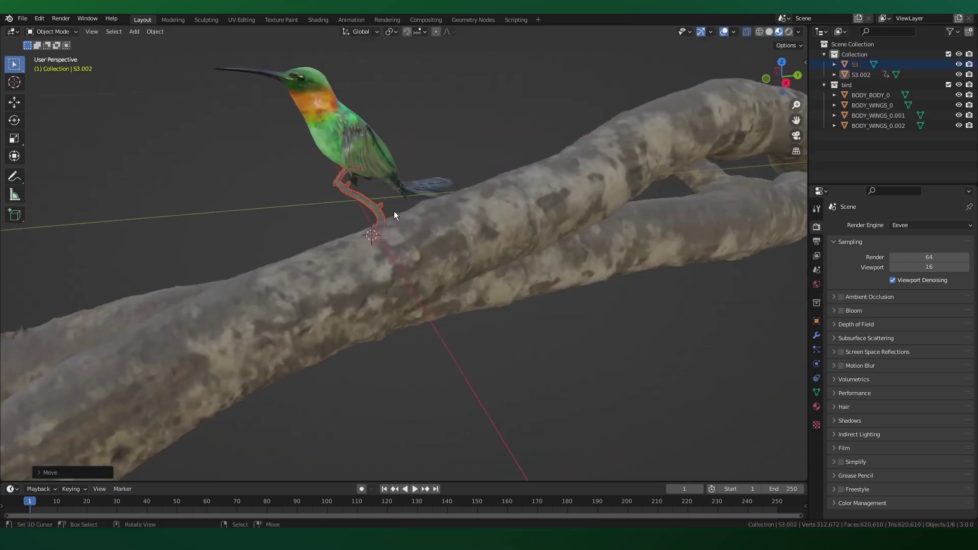
{"action": "left_click", "coordinate": [421, 246]}
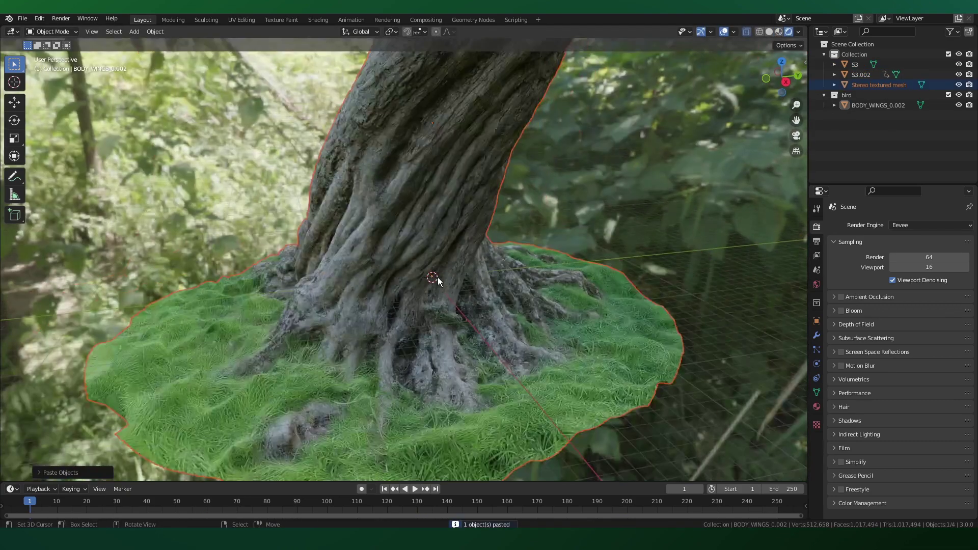
Step: Move the pasted tree along Z and scale it up around the branches
{"action": "key", "text": "g"}
{"action": "key", "text": "z"}
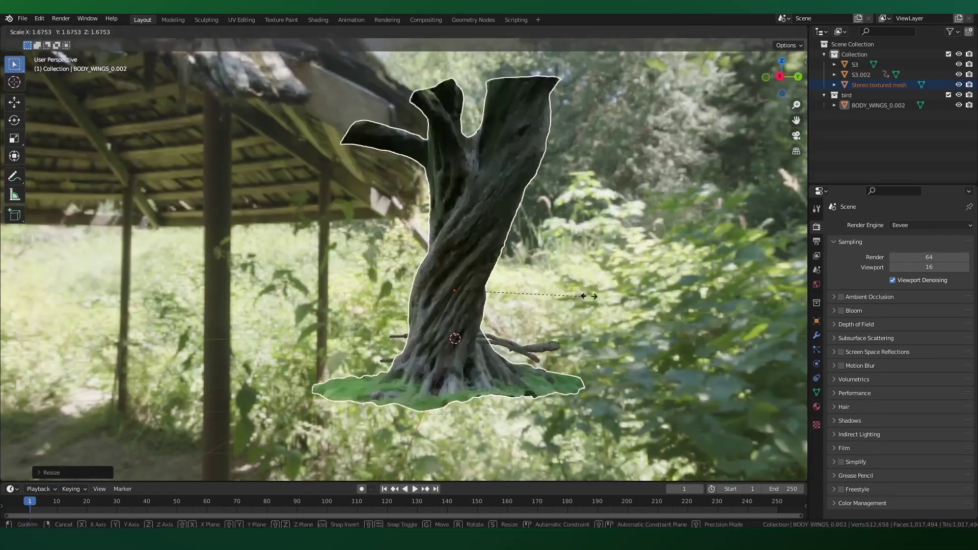
{"action": "left_click", "coordinate": [485, 360]}
Step: Reposition the tree along Z and X so the thick end of the branches meets its trunk
{"action": "middle_click_drag", "start_coordinate": [485, 360], "coordinate": [505, 323]}
{"action": "scroll", "coordinate": [505, 322], "scroll_direction": "up", "scroll_amount": 4}
{"action": "scroll", "coordinate": [505, 323], "scroll_direction": "up", "scroll_amount": 1}
{"action": "key", "text": "g"}
{"action": "key", "text": "z"}
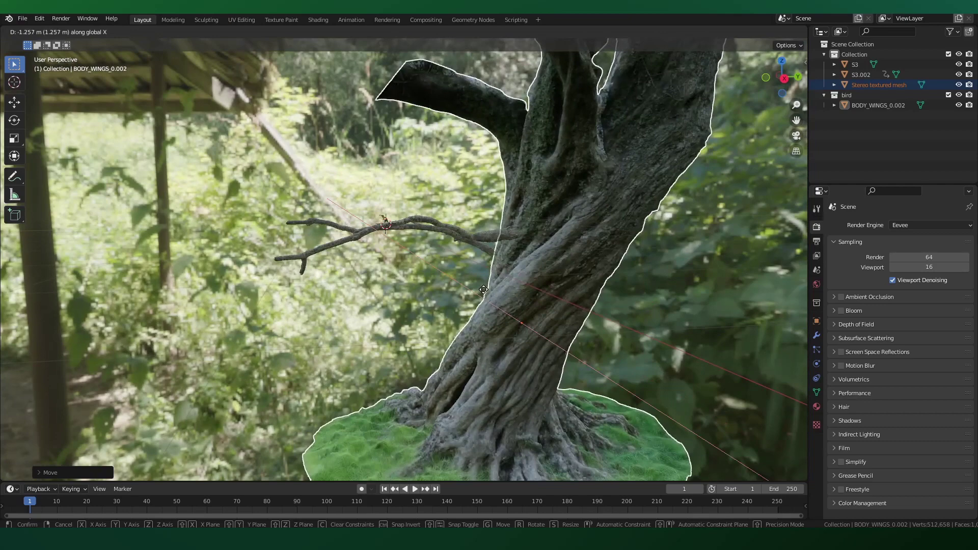
{"action": "left_click", "coordinate": [479, 219]}
Step: Add a camera and fly it back to frame the hummingbird on the branches
{"action": "scroll", "coordinate": [478, 219], "scroll_direction": "up", "scroll_amount": 3}
{"action": "key", "text": "shift+a"}
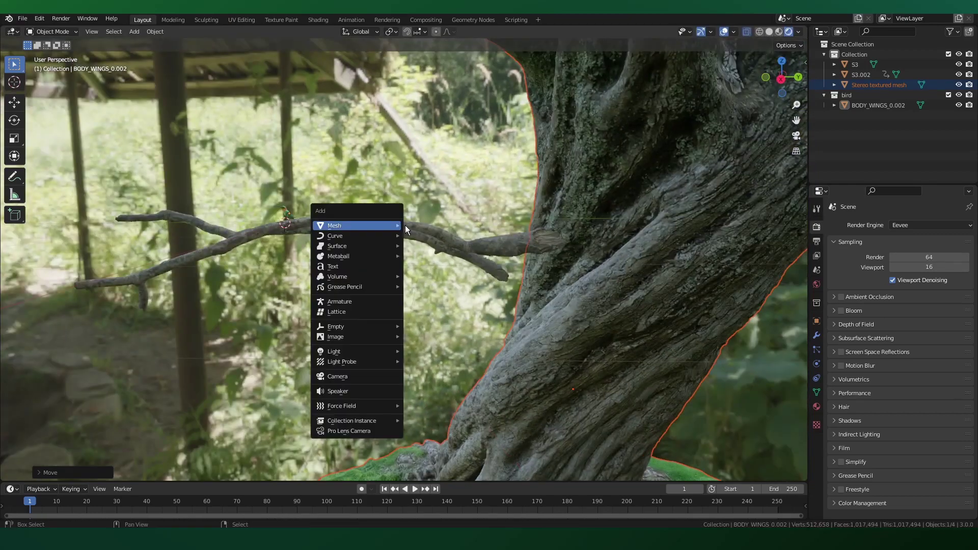
{"action": "left_click", "coordinate": [371, 377]}
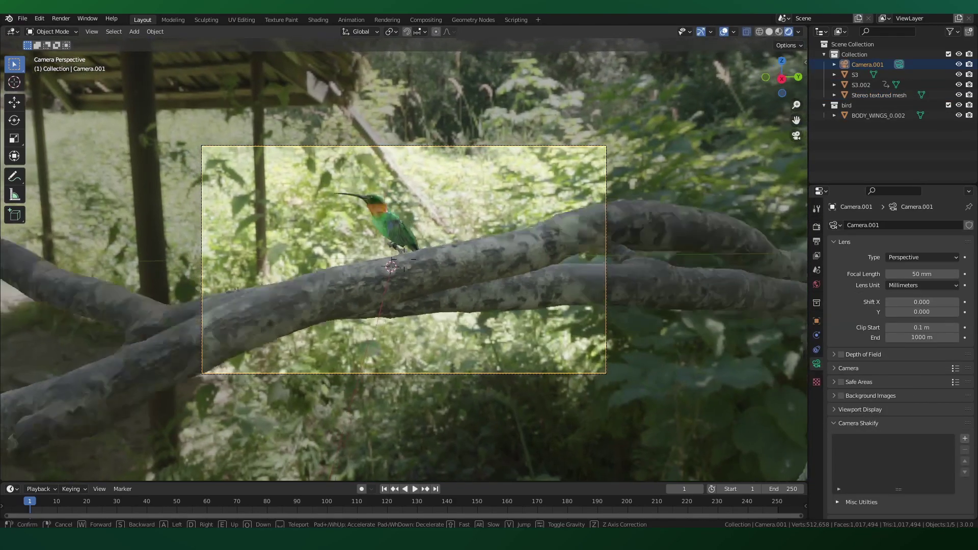
{"action": "key", "text": "s"}
{"action": "key", "text": "w"}
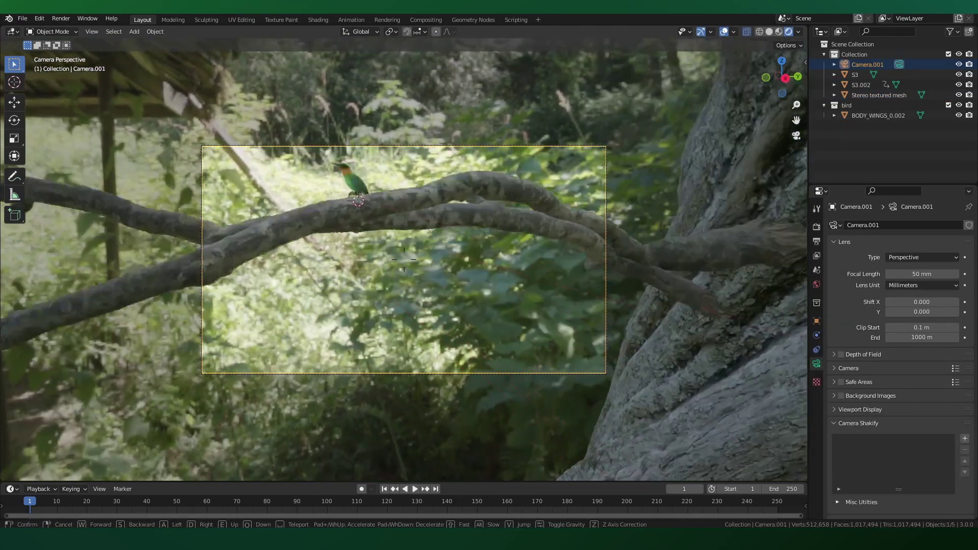
{"action": "key", "text": "s"}
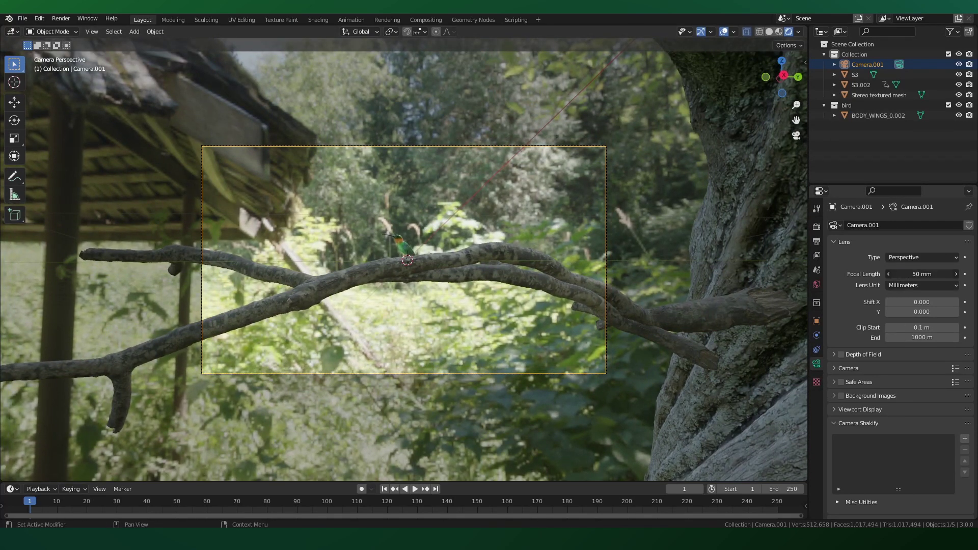
Step: Increase the camera's focal length to about 93 mm for a tighter framing of the bird
{"action": "mouse_move", "coordinate": [921, 274]}
{"action": "left_mouse_down"}
{"action": "mouse_move", "coordinate": [956, 274]}
{"action": "mouse_move", "coordinate": [922, 274]}
{"action": "left_mouse_up"}
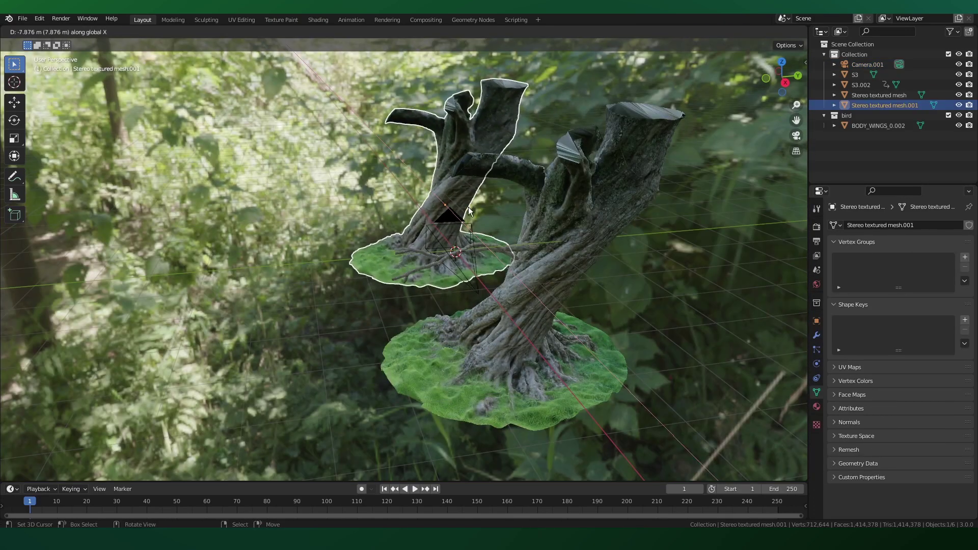
Step: Move the duplicated scanned tree about -7.9 m along X and shift it along Y into the background
{"action": "left_click", "coordinate": [469, 212]}
{"action": "key", "text": "g"}
{"action": "key", "text": "y"}
{"action": "left_click", "coordinate": [376, 220]}
{"action": "middle_click_drag", "start_coordinate": [376, 220], "coordinate": [355, 210]}
{"action": "key", "text": "g"}
{"action": "key", "text": "y"}
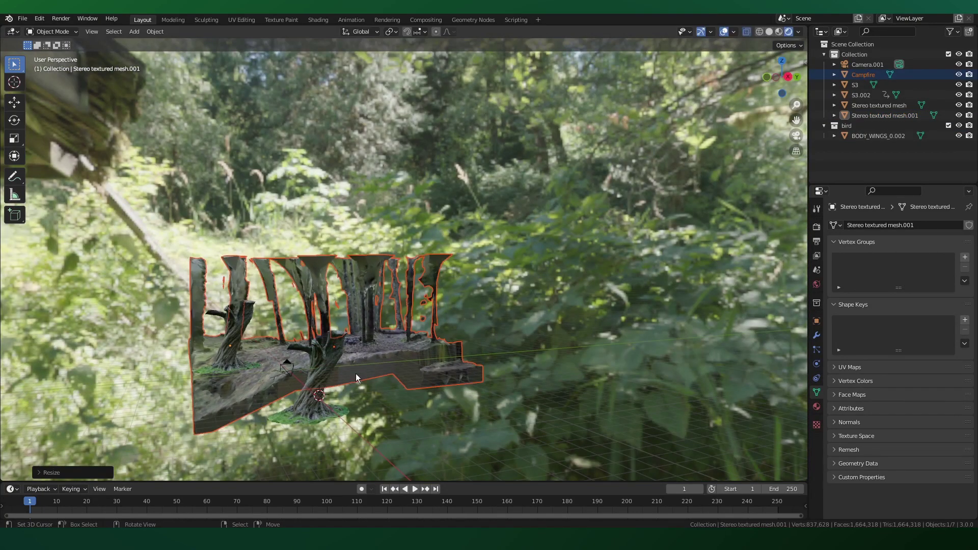
Step: Position the campfire forest scan behind the trees and paste in the leaf wall, rotating it about Y
{"action": "left_click", "coordinate": [319, 371]}
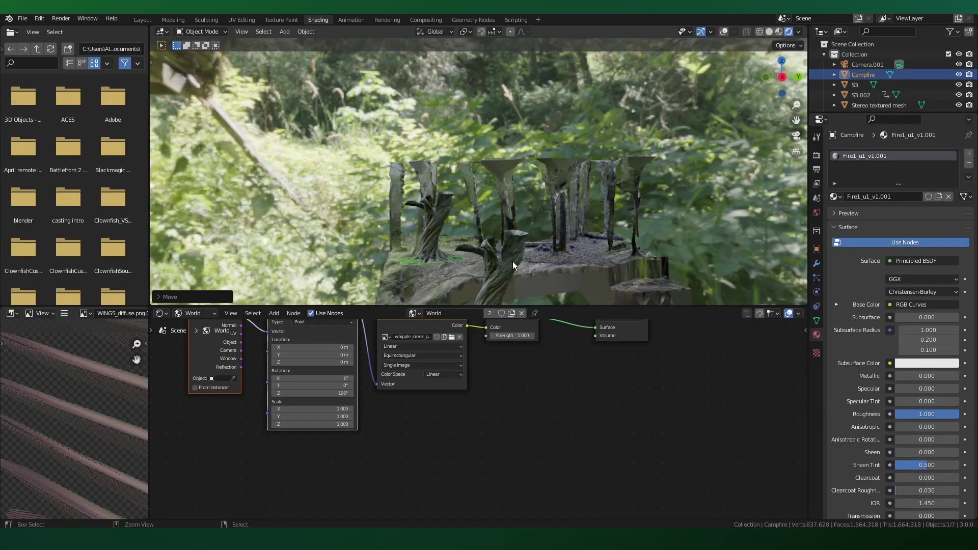
{"action": "key", "text": "ctrl+v"}
{"action": "middle_click_drag", "start_coordinate": [511, 262], "coordinate": [492, 185], "text": "shift"}
{"action": "scroll", "coordinate": [463, 227], "scroll_direction": "up", "scroll_amount": 4}
{"action": "scroll", "coordinate": [470, 169], "scroll_direction": "up", "scroll_amount": 2}
{"action": "key", "text": "r"}
{"action": "key", "text": "y"}
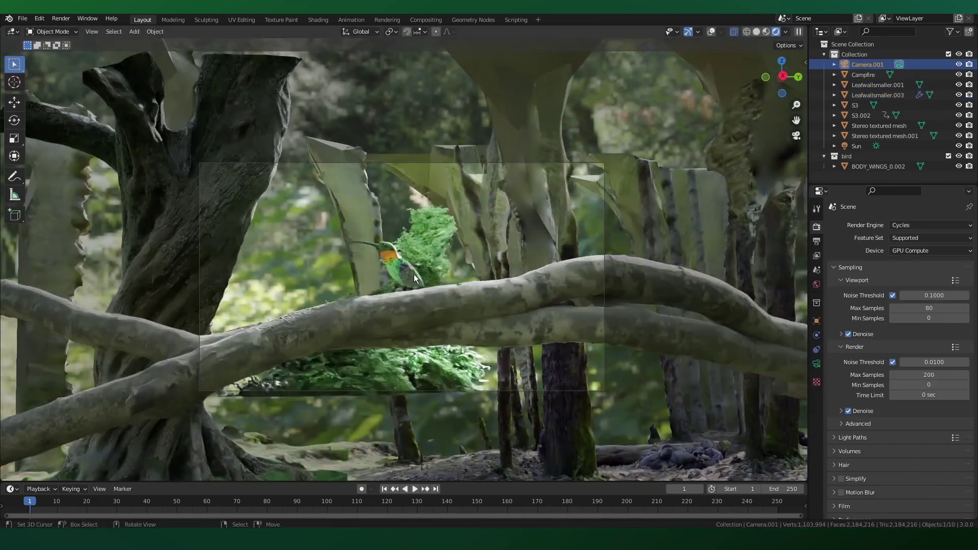
Step: Enable Render Region for the camera frame and set the output Resolution X to 2435 px
{"action": "scroll", "coordinate": [414, 278], "scroll_direction": "up", "scroll_amount": 1}
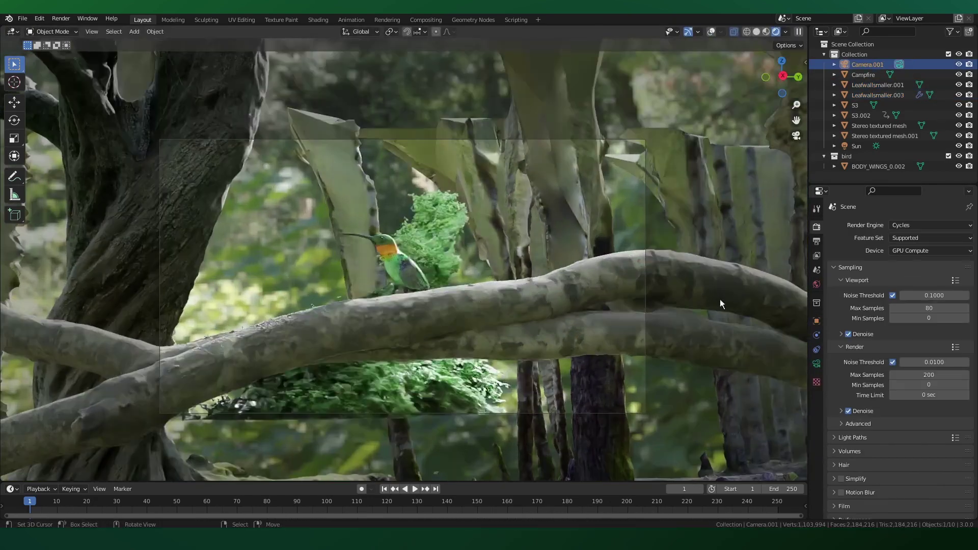
{"action": "left_click", "coordinate": [816, 241]}
{"action": "left_click", "coordinate": [894, 295]}
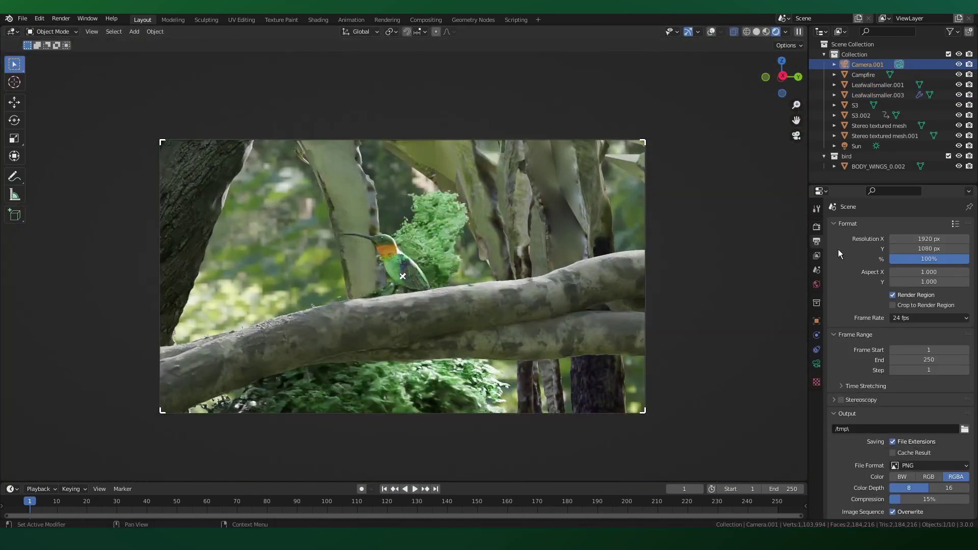
{"action": "left_click", "coordinate": [817, 227]}
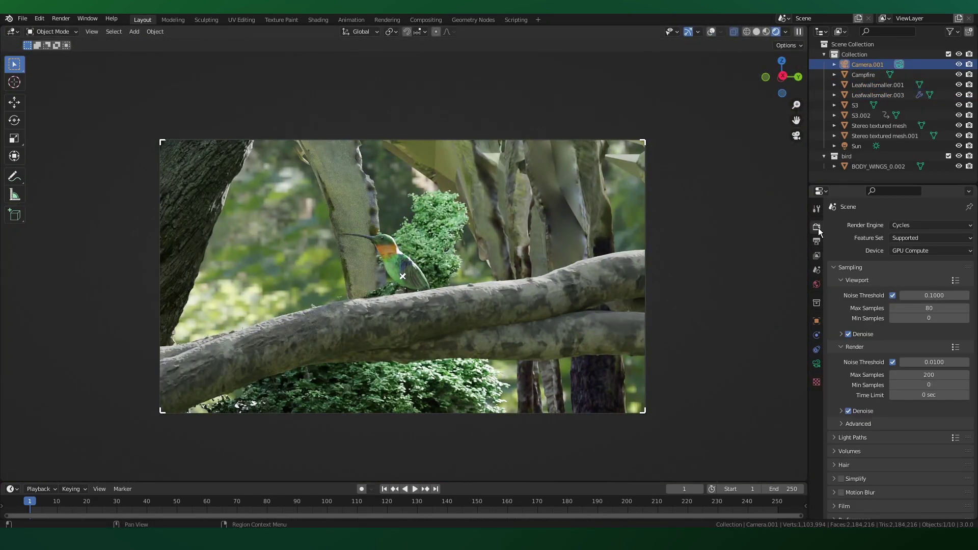
{"action": "left_click", "coordinate": [816, 241]}
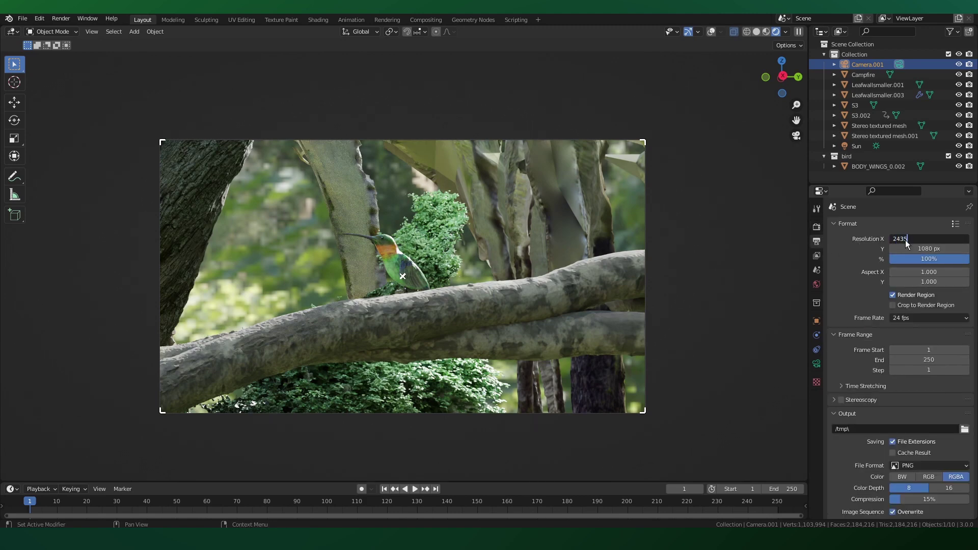
{"action": "left_click", "coordinate": [906, 241]}
{"action": "type", "text": "2435"}
{"action": "key", "text": "Return"}
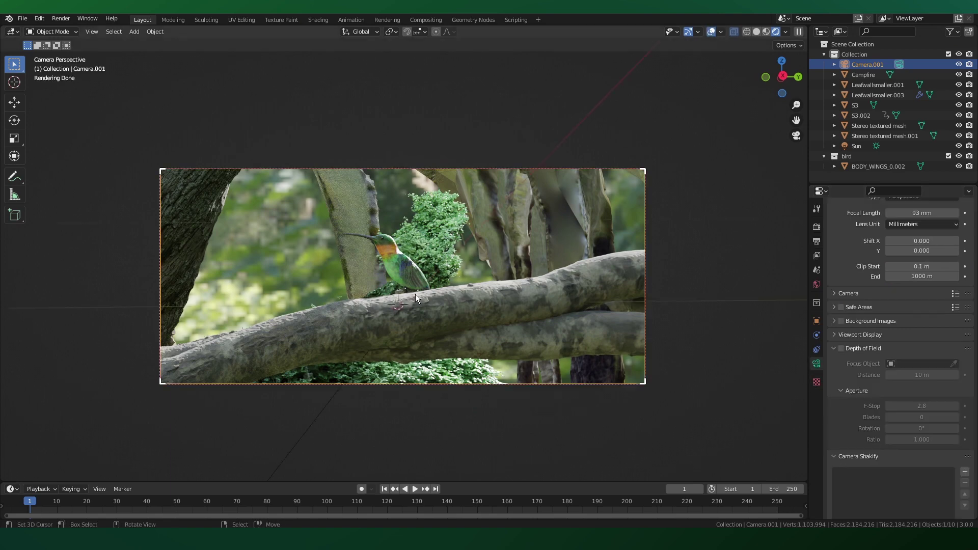
Step: Add a sphere empty at the hummingbird's feet, scale it down and name it focus
{"action": "key", "text": "shift+a"}
{"action": "left_click", "coordinate": [459, 300]}
{"action": "key", "text": "s"}
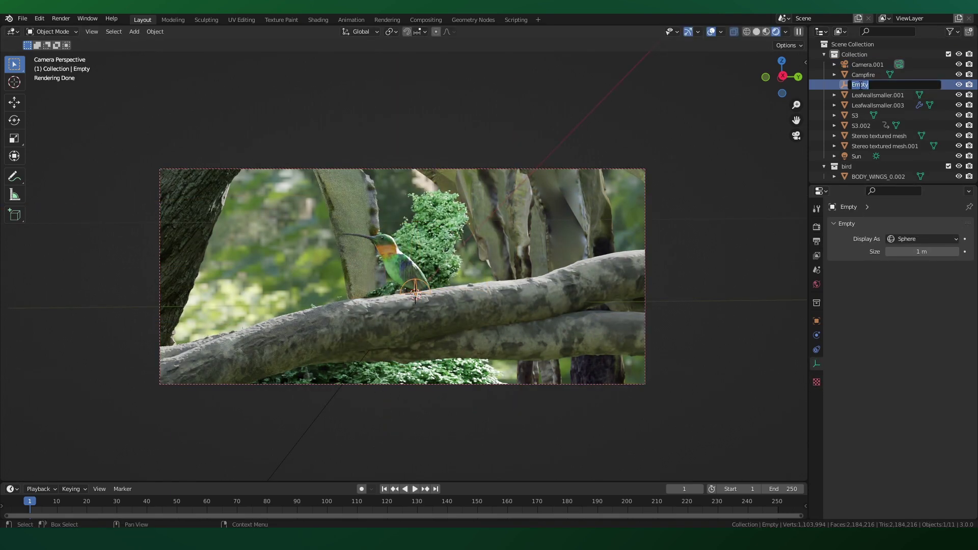
Step: Enable depth of field on the camera with the focus empty as its focus object
{"action": "left_click", "coordinate": [867, 64]}
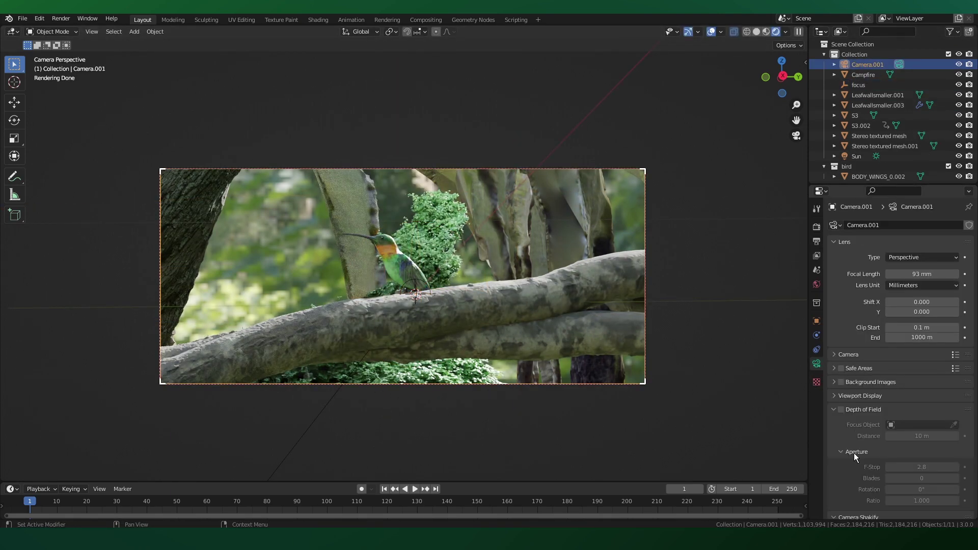
{"action": "left_click", "coordinate": [841, 408]}
{"action": "left_click", "coordinate": [921, 424]}
{"action": "left_click", "coordinate": [876, 338]}
Step: Move the focus empty along Z to adjust its height at the hummingbird
{"action": "right_click", "coordinate": [430, 286]}
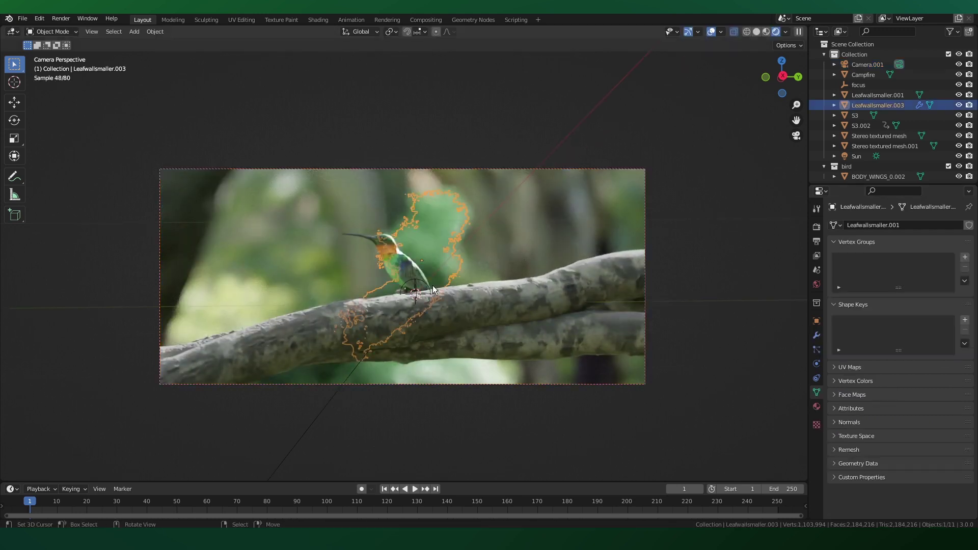
{"action": "right_click", "coordinate": [429, 286]}
{"action": "key", "text": "g"}
{"action": "key", "text": "z"}
{"action": "left_click", "coordinate": [455, 280]}
Step: Set the camera's depth of field aperture to F-Stop 2.0 with a Ratio of 2
{"action": "left_click", "coordinate": [867, 64]}
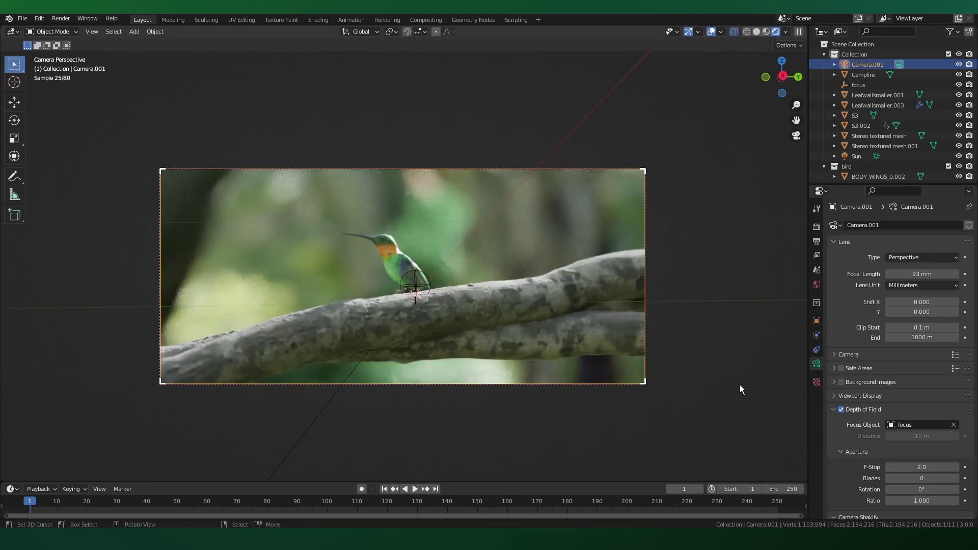
{"action": "scroll", "coordinate": [904, 460], "scroll_direction": "down", "scroll_amount": 2}
{"action": "type", "text": "2"}
{"action": "key", "text": "Return"}
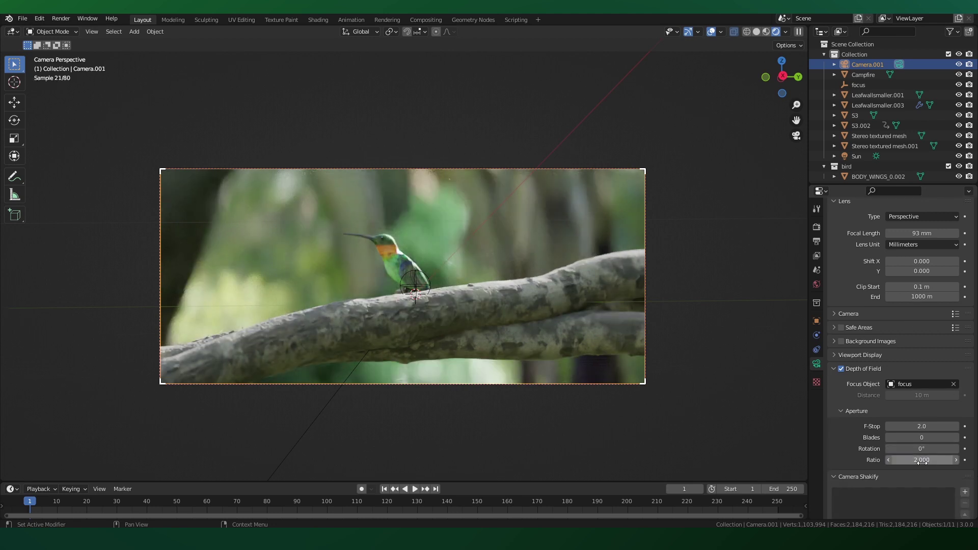
Step: Switch the camera to the Panoramic type with Fisheye Equisolid projection and set its Lens to 70
{"action": "scroll", "coordinate": [903, 258], "scroll_direction": "up", "scroll_amount": 2}
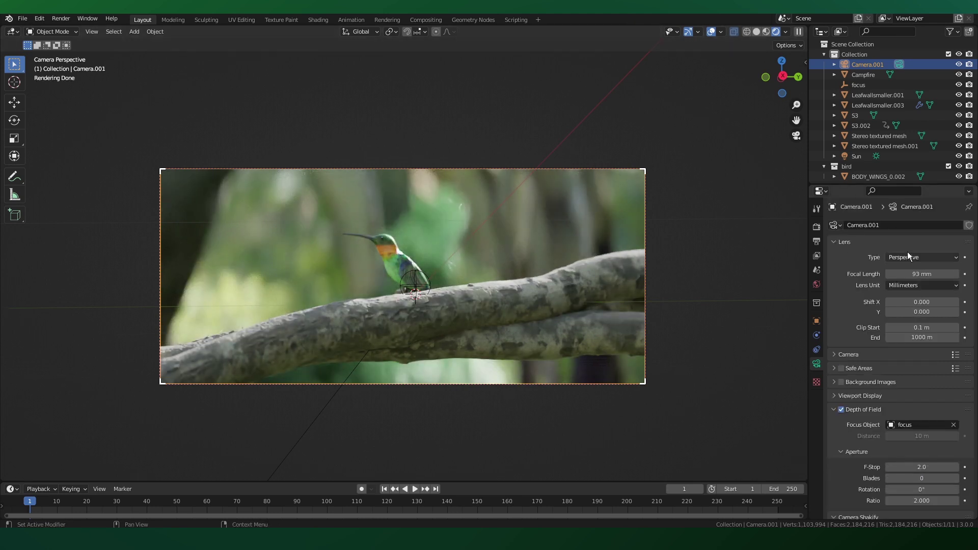
{"action": "left_click", "coordinate": [908, 254]}
{"action": "left_click", "coordinate": [916, 287]}
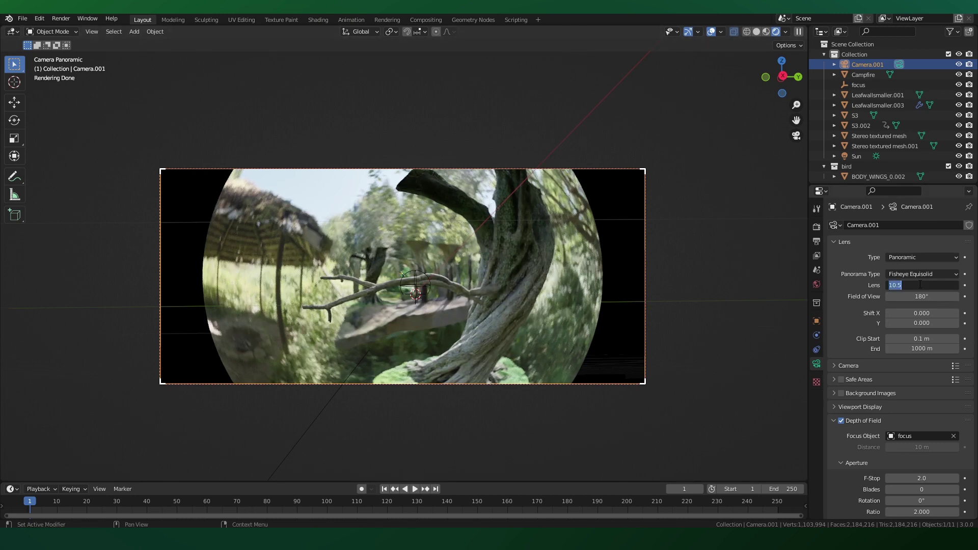
{"action": "left_click", "coordinate": [920, 285]}
{"action": "type", "text": "70"}
{"action": "key", "text": "Return"}
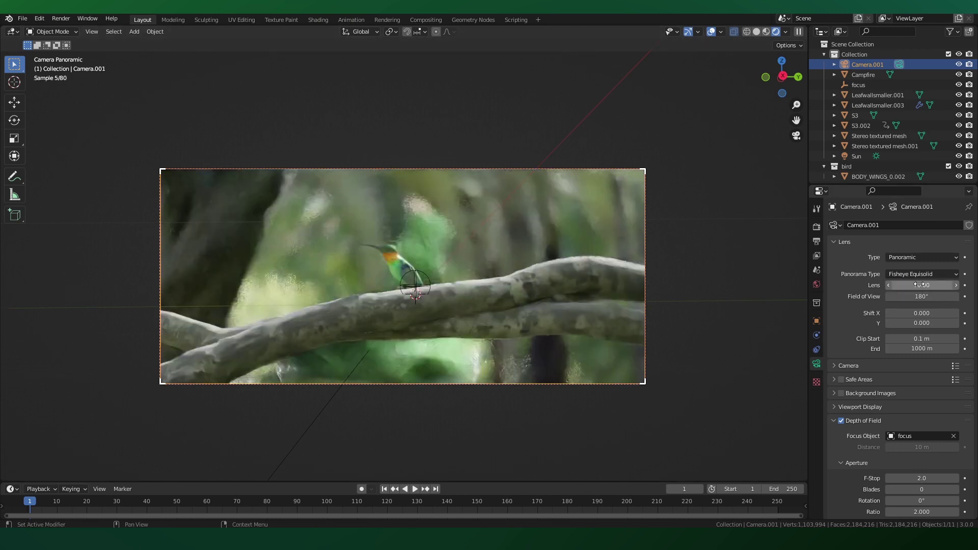
Step: Fine-tune the fisheye lens value to bring the bird closer and adjust the camera's Y rotation to tilt the framing
{"action": "mouse_move", "coordinate": [915, 284]}
{"action": "left_mouse_down"}
{"action": "mouse_move", "coordinate": [949, 285]}
{"action": "mouse_move", "coordinate": [916, 285]}
{"action": "left_mouse_up"}
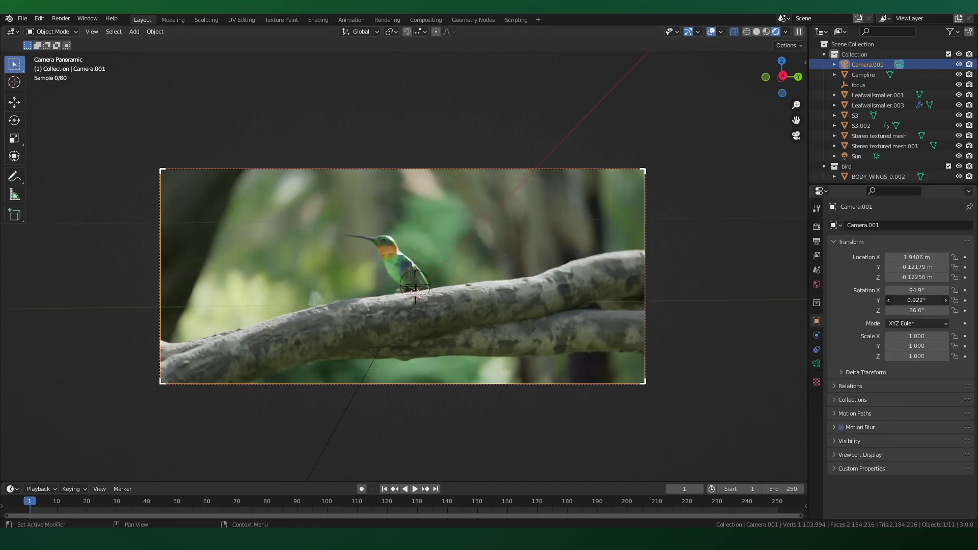
{"action": "mouse_move", "coordinate": [916, 300]}
{"action": "left_mouse_down"}
{"action": "mouse_move", "coordinate": [896, 300]}
{"action": "mouse_move", "coordinate": [933, 300]}
{"action": "left_mouse_up"}
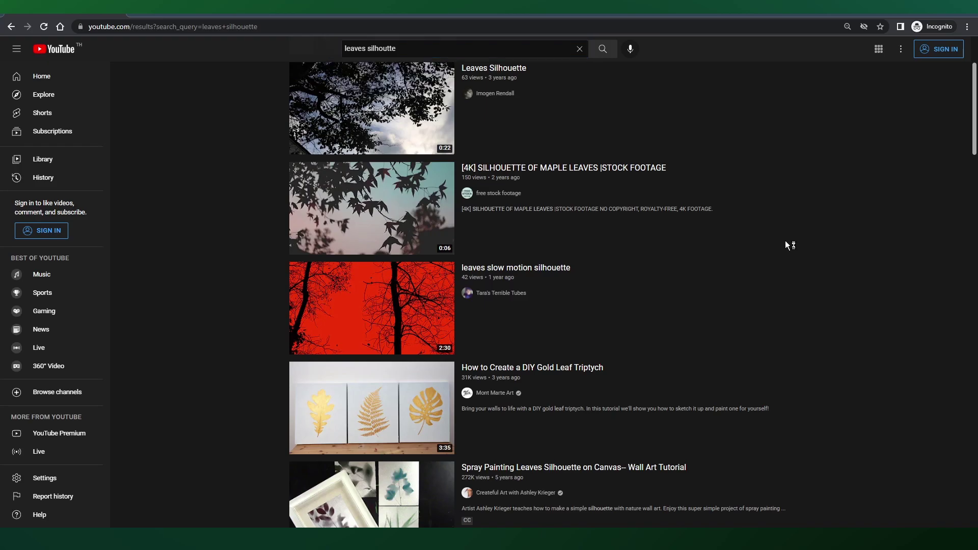
Step: Open the Leaves Silhouette video from the YouTube search results
{"action": "left_click", "coordinate": [343, 109]}
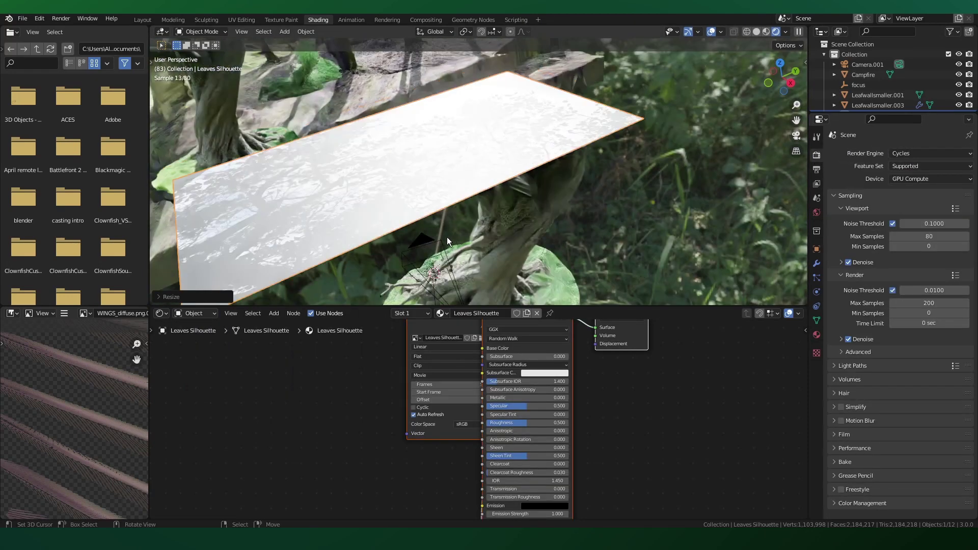
Step: Mix a Transparent BSDF with the Principled BSDF through a Mix Shader, using the leaf video's color as the factor
{"action": "left_click_drag", "start_coordinate": [350, 361], "coordinate": [356, 362]}
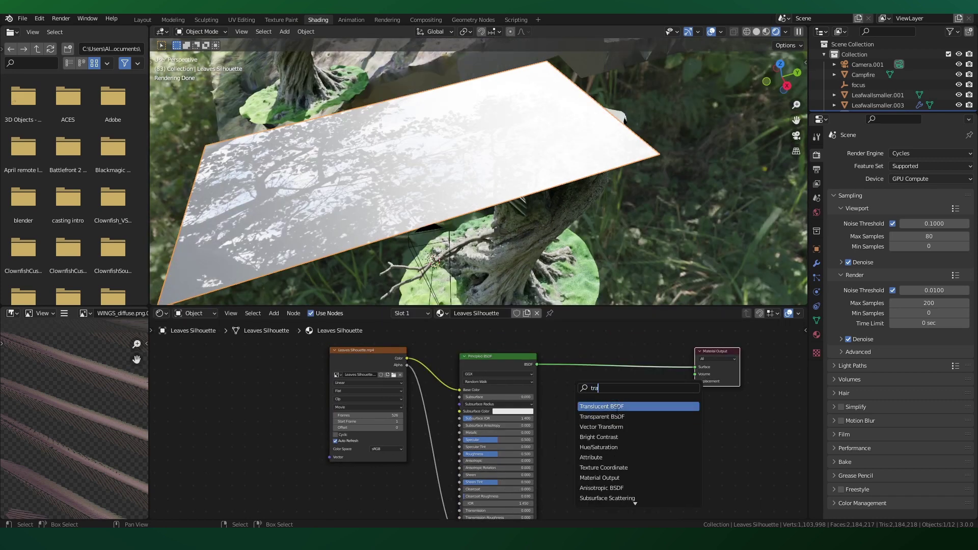
{"action": "left_click", "coordinate": [616, 416]}
{"action": "left_click", "coordinate": [616, 415]}
{"action": "key", "text": "shift+a"}
{"action": "left_click", "coordinate": [607, 401]}
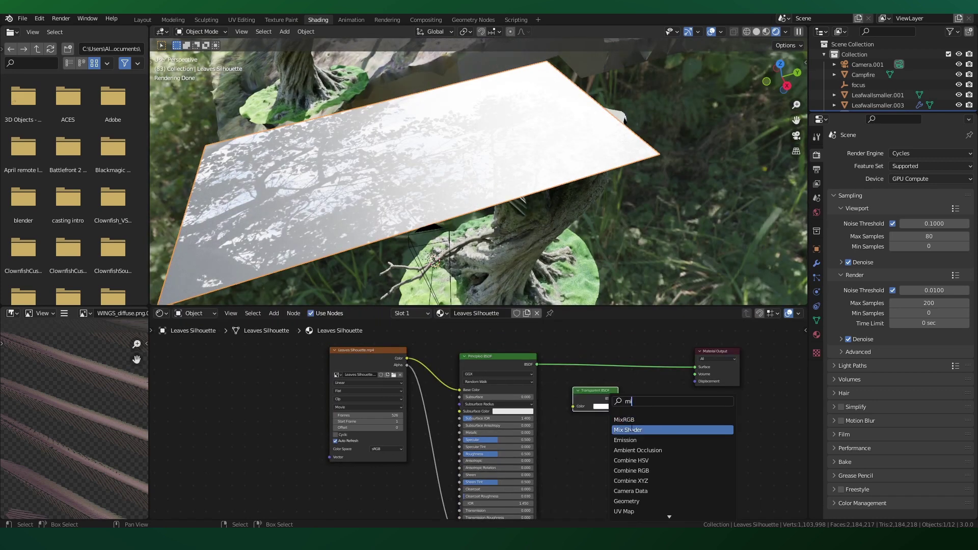
{"action": "left_click", "coordinate": [632, 430]}
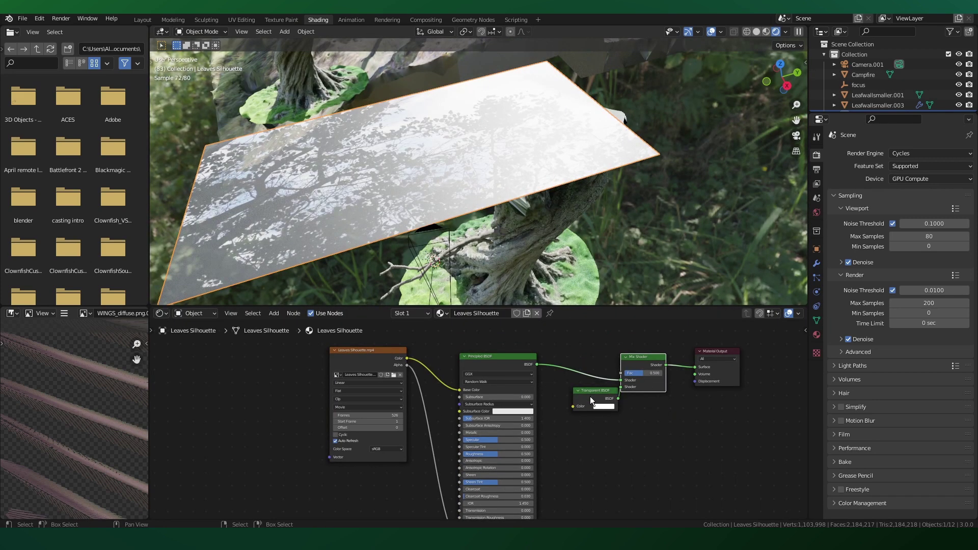
{"action": "left_click", "coordinate": [620, 377]}
{"action": "middle_click_drag", "start_coordinate": [444, 200], "coordinate": [472, 221]}
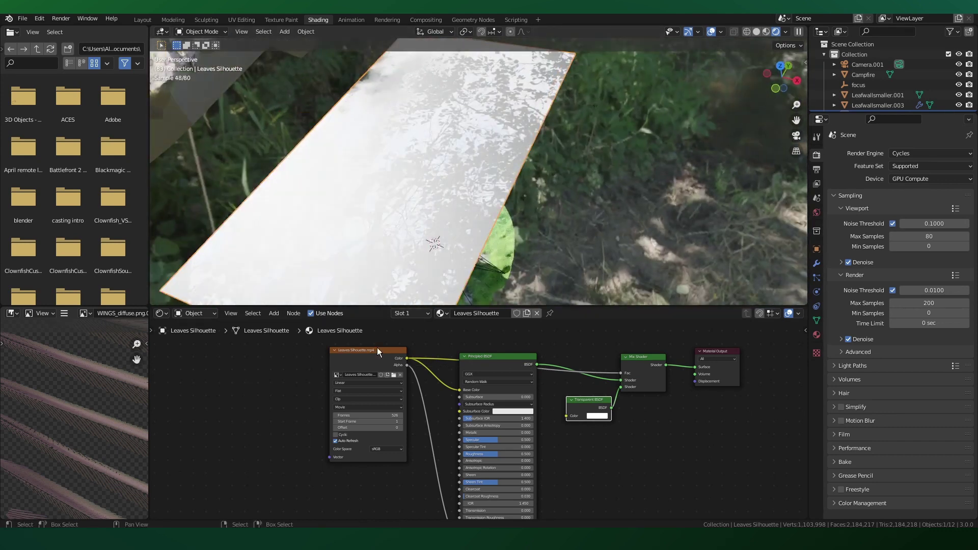
Step: Insert a ColorRamp between the leaf video's color and the mix factor, and move its white stop close to the black one
{"action": "left_click_drag", "start_coordinate": [377, 349], "coordinate": [317, 347]}
{"action": "key", "text": "shift+a"}
{"action": "left_click", "coordinate": [316, 356]}
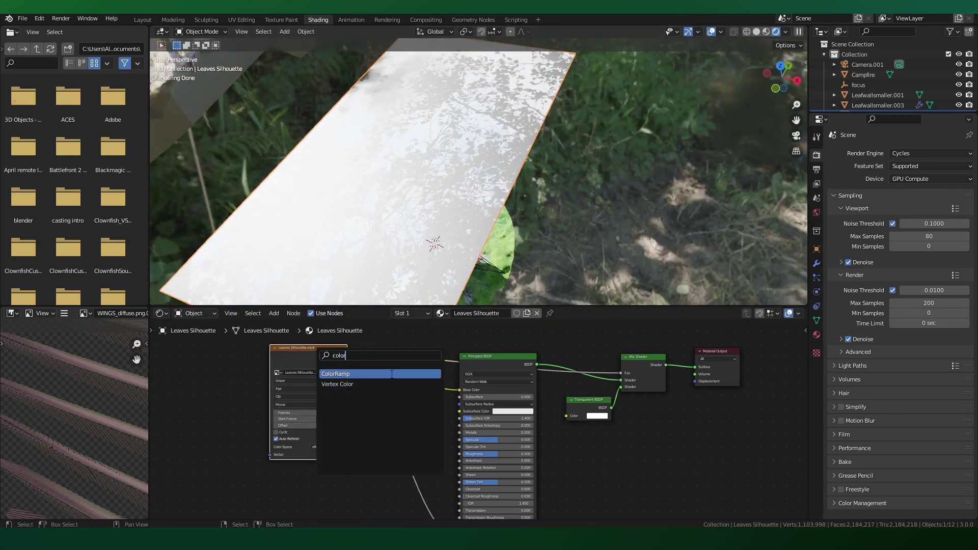
{"action": "left_click", "coordinate": [391, 373]}
{"action": "left_click", "coordinate": [448, 381]}
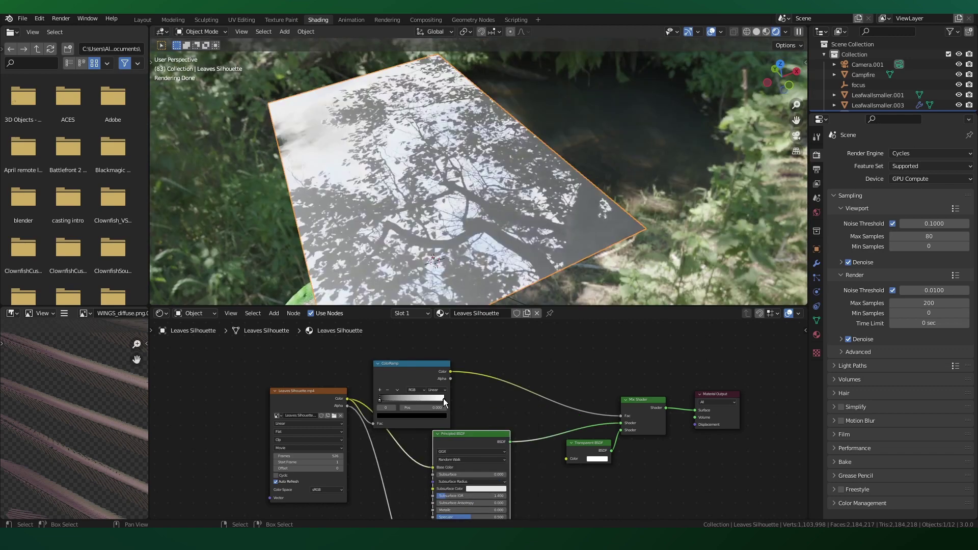
{"action": "left_click_drag", "start_coordinate": [443, 398], "coordinate": [381, 392]}
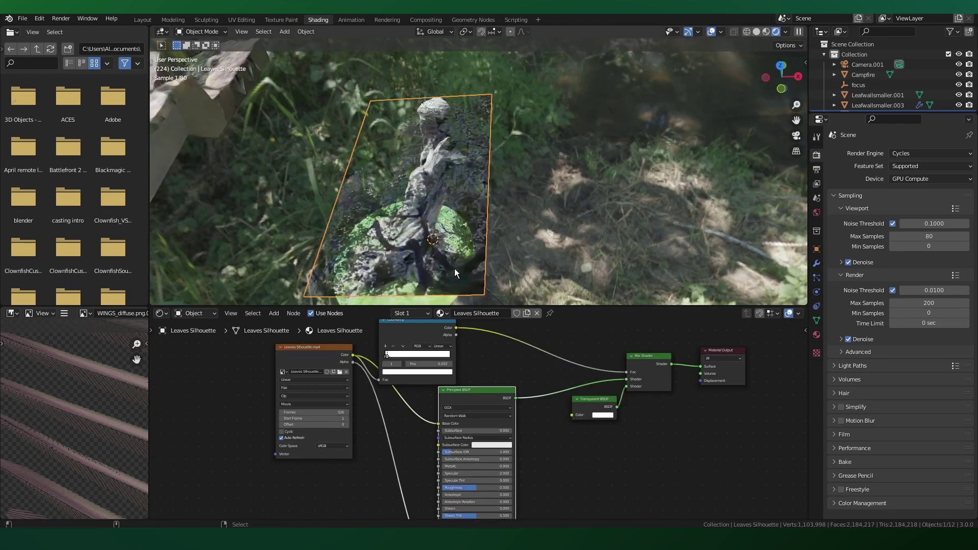
Step: Move the leaf silhouette plane along Y, scale it above the bird and branches, and end the animation preview
{"action": "mouse_move", "coordinate": [455, 268]}
{"action": "middle_mouse_down"}
{"action": "mouse_move", "coordinate": [506, 213]}
{"action": "mouse_move", "coordinate": [496, 250]}
{"action": "mouse_move", "coordinate": [557, 249]}
{"action": "mouse_move", "coordinate": [472, 264]}
{"action": "middle_mouse_up"}
{"action": "key", "text": "g"}
{"action": "key", "text": "y"}
{"action": "left_click", "coordinate": [515, 247]}
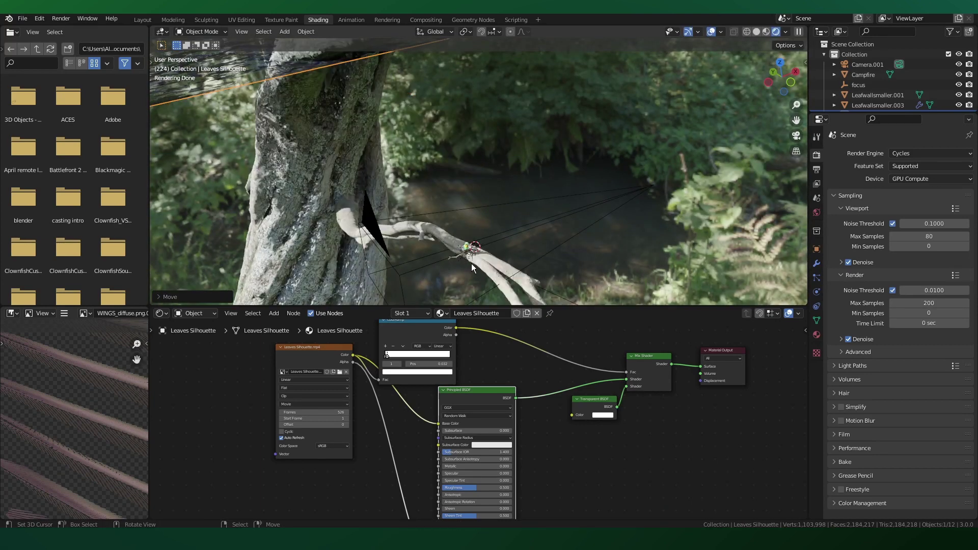
{"action": "key", "text": "s"}
{"action": "left_click", "coordinate": [578, 259]}
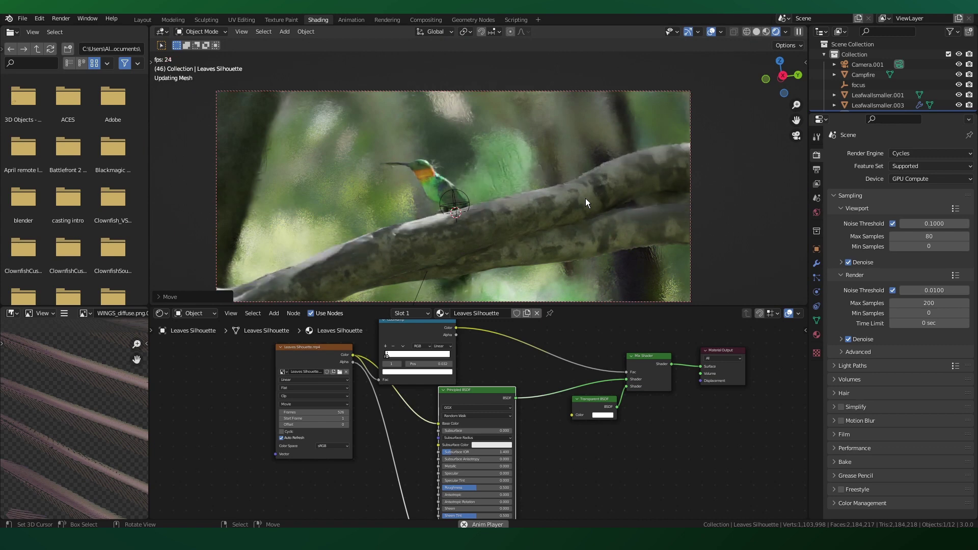
{"action": "key", "text": "space"}
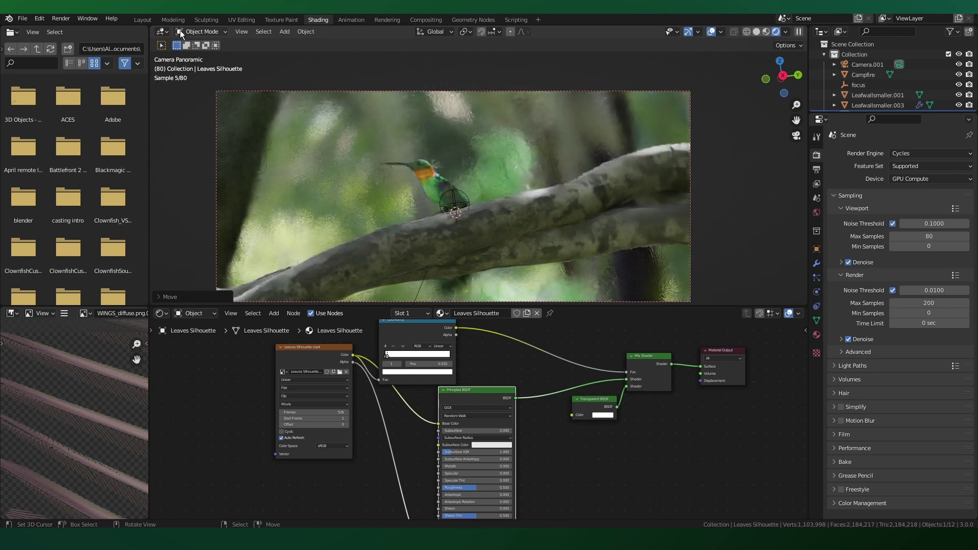
Step: Add an armature at the hummingbird's body in the Layout workspace and scale it down to the bird's size
{"action": "left_click", "coordinate": [149, 21]}
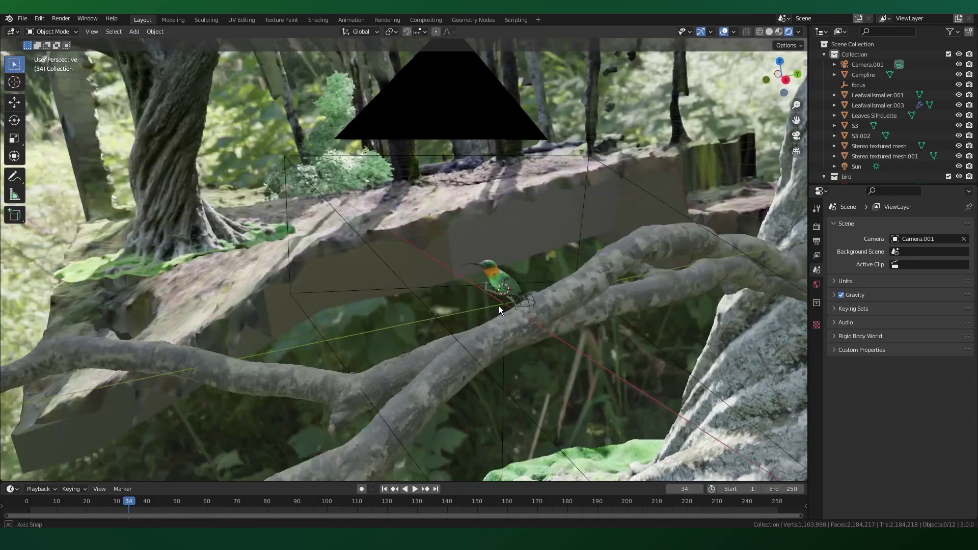
{"action": "middle_click_drag", "start_coordinate": [499, 305], "coordinate": [539, 298]}
{"action": "scroll", "coordinate": [508, 301], "scroll_direction": "up", "scroll_amount": 5}
{"action": "left_click", "coordinate": [520, 284]}
{"action": "scroll", "coordinate": [540, 298], "scroll_direction": "up", "scroll_amount": 2}
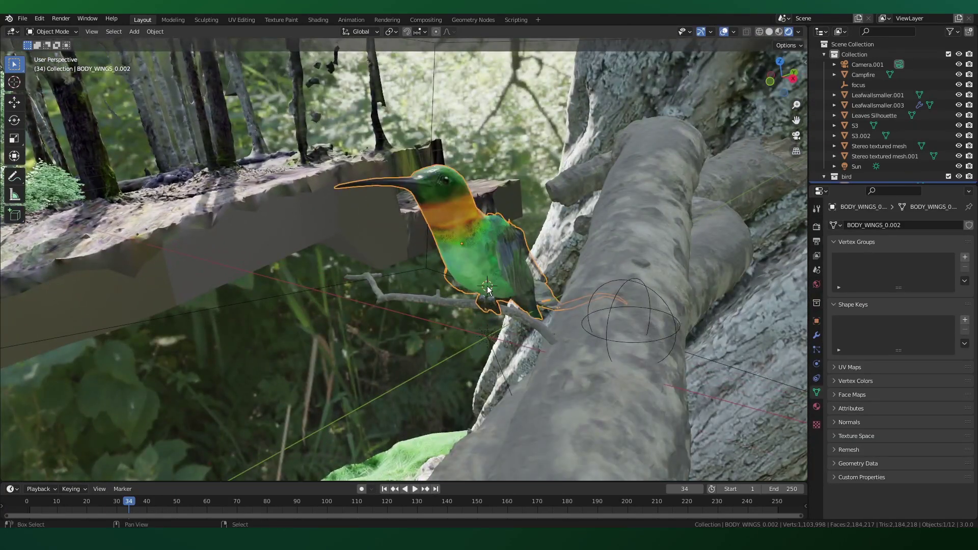
{"action": "key", "text": "shift+a"}
{"action": "left_click", "coordinate": [481, 286]}
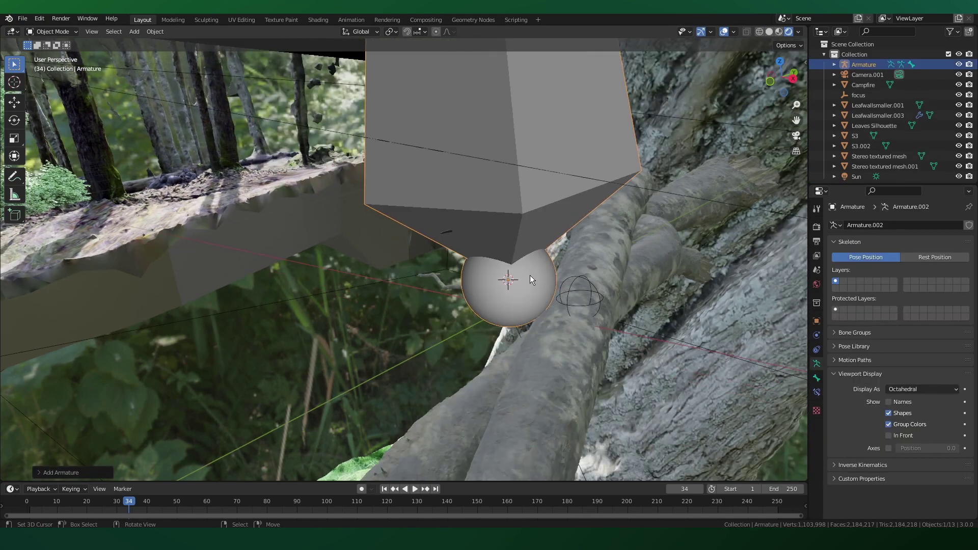
{"action": "key", "text": "s"}
{"action": "left_click", "coordinate": [526, 275]}
{"action": "scroll", "coordinate": [526, 275], "scroll_direction": "up", "scroll_amount": 5}
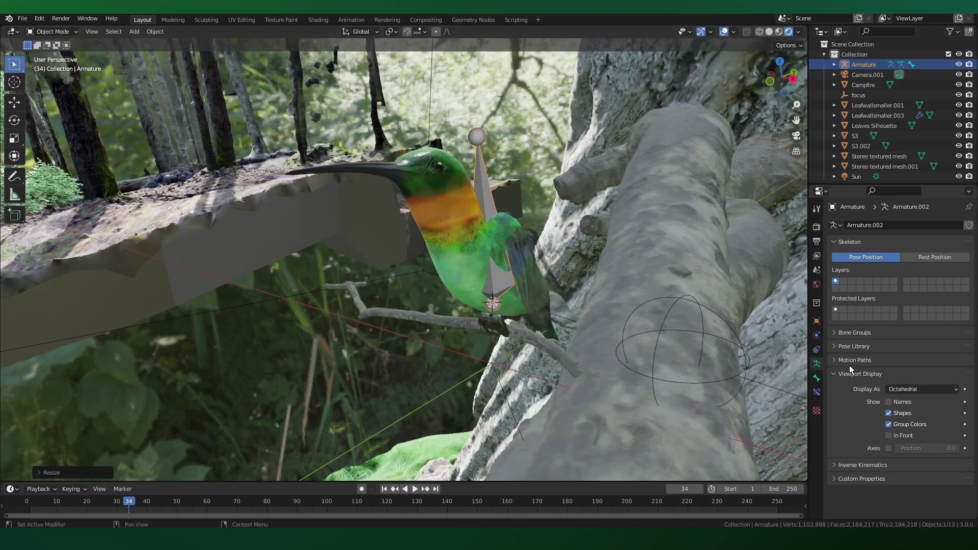
Step: Edit the armature's bone, moving its base to the hummingbird's lower back and its tip down to mid-body
{"action": "mouse_move", "coordinate": [471, 259]}
{"action": "middle_mouse_down"}
{"action": "mouse_move", "coordinate": [516, 258]}
{"action": "mouse_move", "coordinate": [474, 266]}
{"action": "middle_mouse_up"}
{"action": "key", "text": "Tab"}
{"action": "right_click", "coordinate": [493, 303]}
{"action": "middle_click_drag", "start_coordinate": [562, 298], "coordinate": [528, 297]}
{"action": "key", "text": "g"}
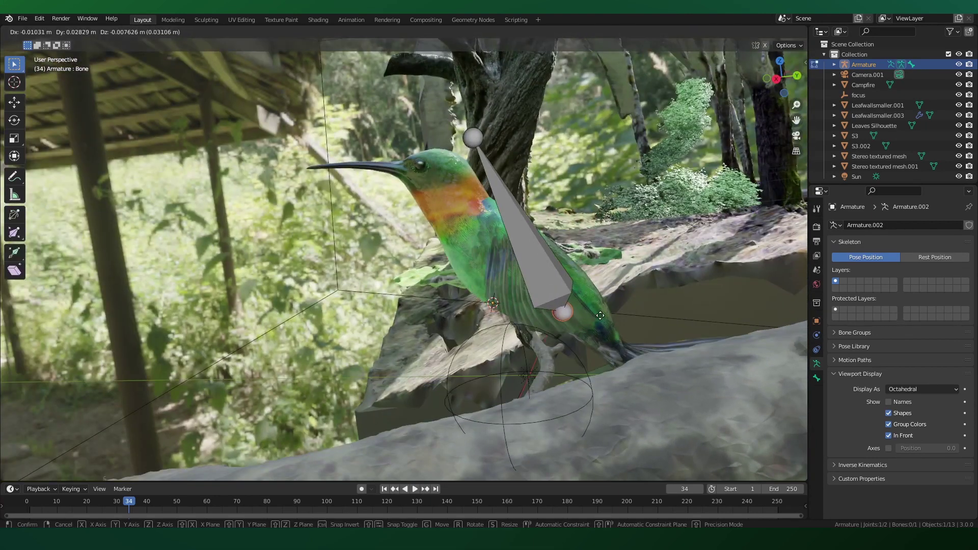
{"action": "left_click", "coordinate": [600, 306]}
{"action": "right_click", "coordinate": [471, 138]}
{"action": "key", "text": "g"}
{"action": "left_click", "coordinate": [552, 353]}
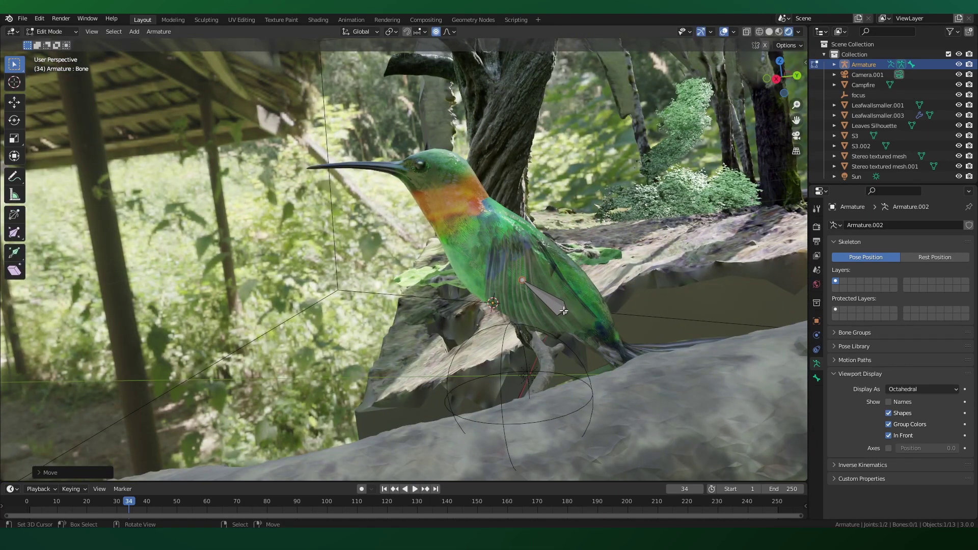
Step: Shift the bone's base closer to the tail and lower its tip slightly inside the bird's belly
{"action": "right_click", "coordinate": [564, 310]}
{"action": "key", "text": "g"}
{"action": "left_click", "coordinate": [590, 331]}
{"action": "right_click", "coordinate": [520, 285]}
{"action": "key", "text": "g"}
{"action": "left_click", "coordinate": [533, 301]}
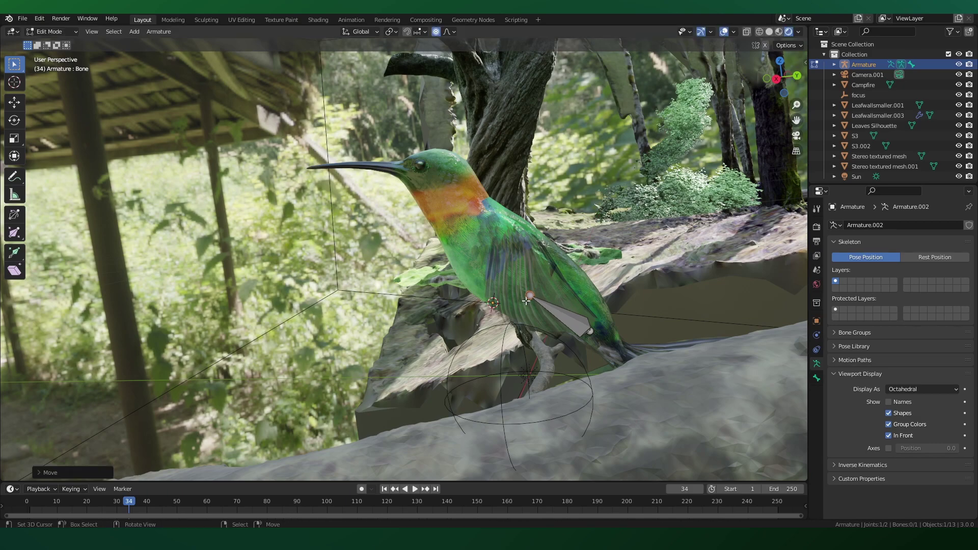
Step: Center the bone's tip and base on the bird's body as seen from behind
{"action": "middle_click_drag", "start_coordinate": [662, 300], "coordinate": [573, 344]}
{"action": "key", "text": "g"}
{"action": "left_click", "coordinate": [588, 305]}
{"action": "right_click", "coordinate": [568, 359]}
{"action": "key", "text": "g"}
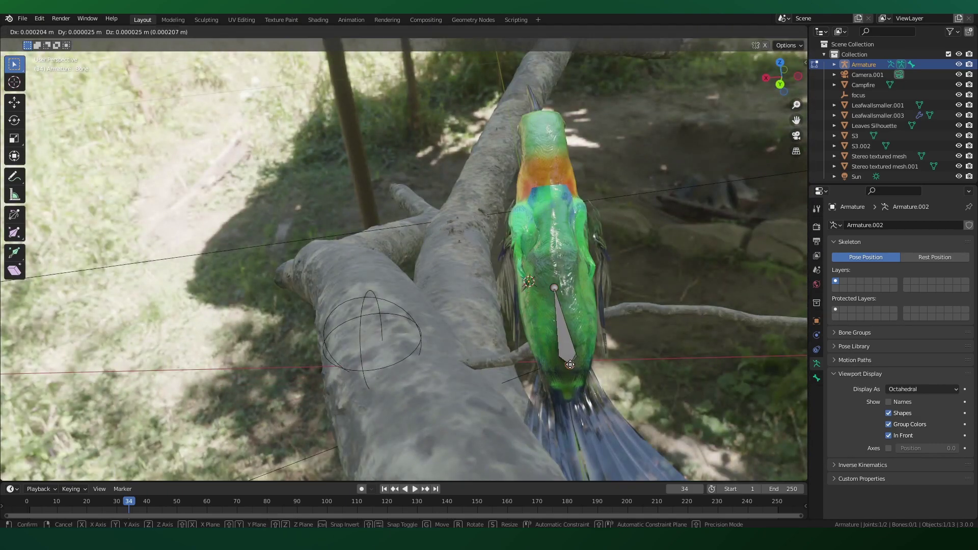
{"action": "left_click", "coordinate": [562, 356]}
{"action": "right_click", "coordinate": [561, 331]}
{"action": "key", "text": "g"}
{"action": "right_click", "coordinate": [562, 315]}
Step: Extrude a second bone from the first bone's tip up to the base of the neck and align its joints
{"action": "right_click", "coordinate": [562, 287]}
{"action": "middle_click_drag", "start_coordinate": [561, 288], "coordinate": [662, 270]}
{"action": "key", "text": "e"}
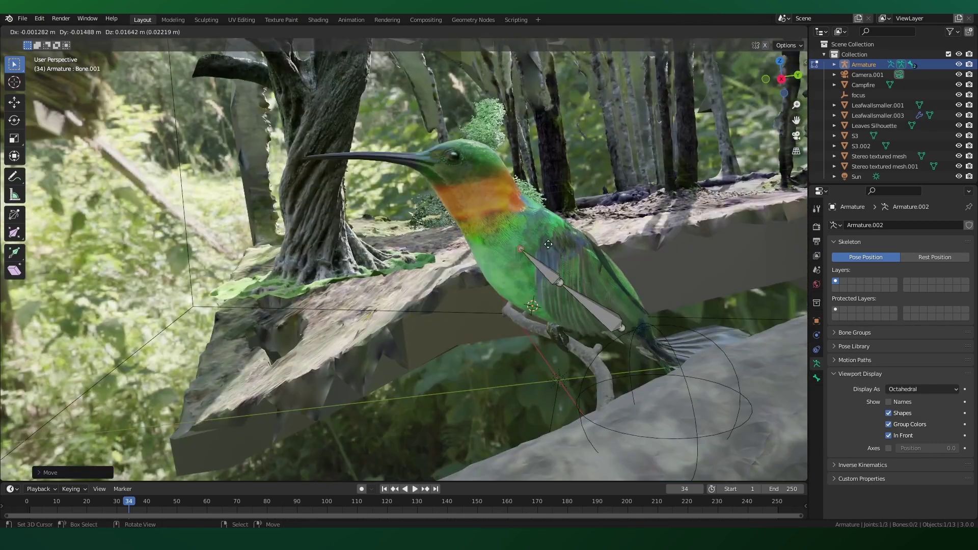
{"action": "left_click", "coordinate": [535, 224]}
{"action": "mouse_move", "coordinate": [519, 224]}
{"action": "middle_mouse_down"}
{"action": "mouse_move", "coordinate": [624, 220]}
{"action": "mouse_move", "coordinate": [528, 223]}
{"action": "middle_mouse_up"}
{"action": "key", "text": "g"}
{"action": "left_click", "coordinate": [645, 218]}
{"action": "right_click", "coordinate": [524, 296]}
{"action": "key", "text": "g"}
{"action": "left_click", "coordinate": [527, 292]}
Step: Extrude a third bone from the neck joint into the head, adjust the neck joint, and finish editing the armature
{"action": "right_click", "coordinate": [524, 214]}
{"action": "key", "text": "e"}
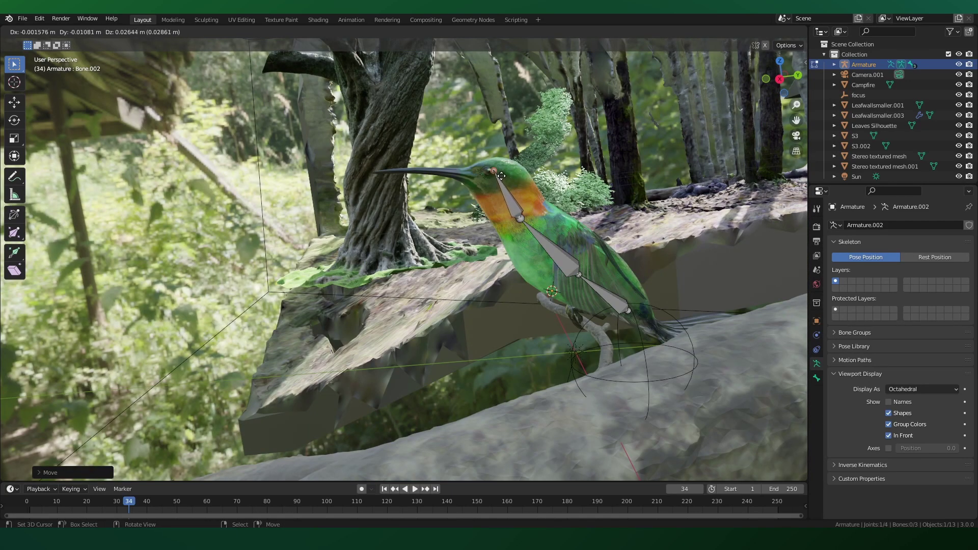
{"action": "key", "text": "g"}
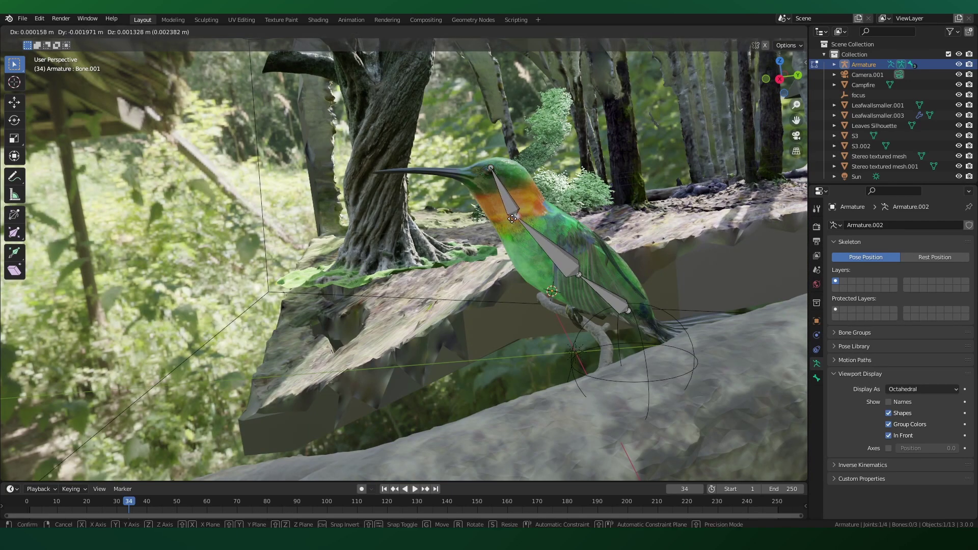
{"action": "left_click", "coordinate": [512, 218]}
{"action": "middle_click_drag", "start_coordinate": [563, 263], "coordinate": [578, 284]}
{"action": "key", "text": "Tab"}
Step: Parent the bird's body mesh to the armature with Armature Deform
{"action": "right_click", "coordinate": [564, 263]}
{"action": "key", "text": "g"}
{"action": "right_click", "coordinate": [565, 248]}
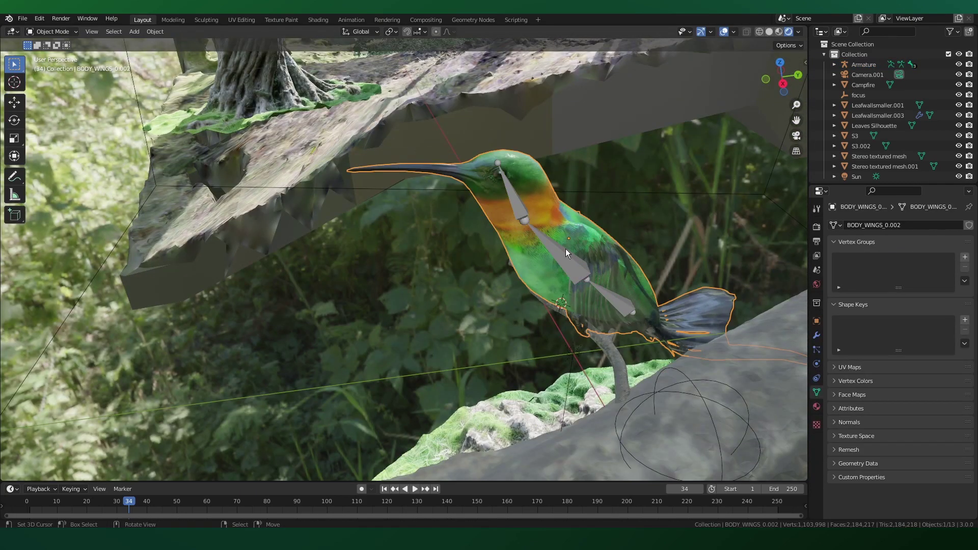
{"action": "left_click", "coordinate": [563, 254], "text": "shift"}
{"action": "left_click", "coordinate": [155, 31]}
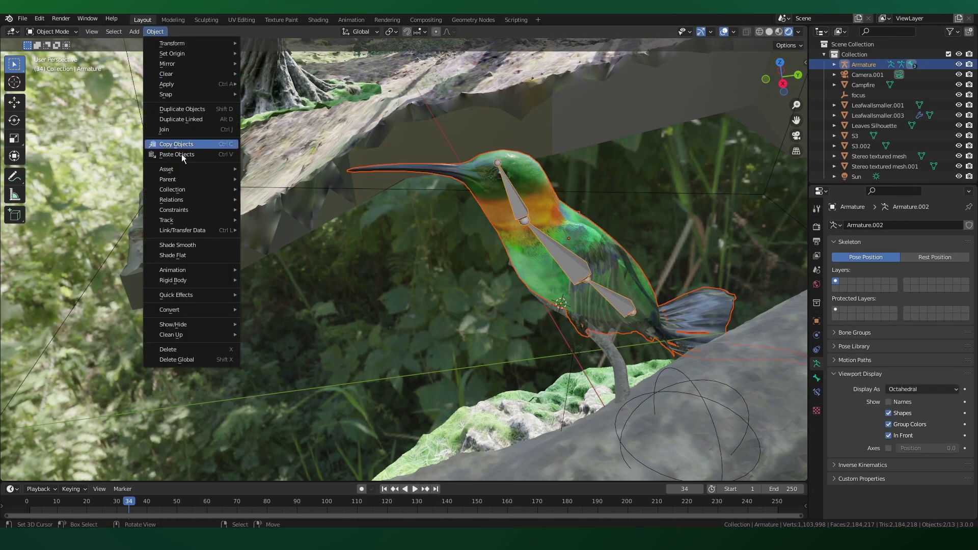
{"action": "mouse_move", "coordinate": [192, 182]}
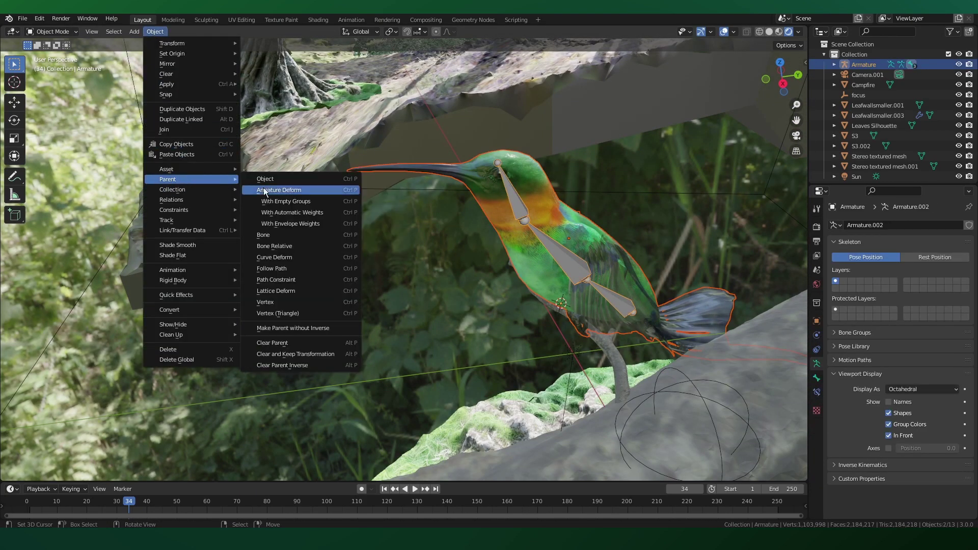
{"action": "left_click", "coordinate": [304, 188]}
Step: Try rotating the head bone in Pose Mode to test the bird's deformation, and return to Object Mode
{"action": "right_click", "coordinate": [541, 243]}
{"action": "left_click", "coordinate": [66, 32]}
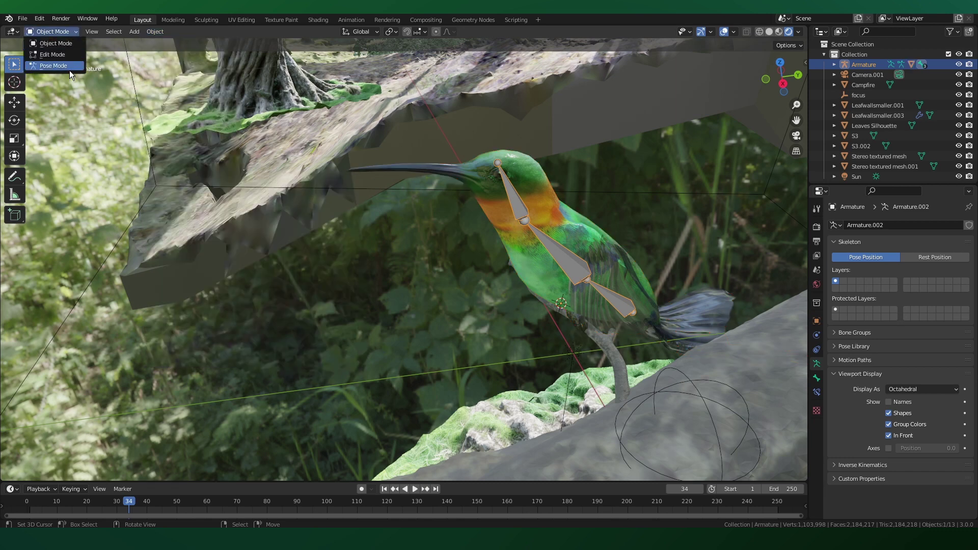
{"action": "left_click", "coordinate": [70, 68]}
{"action": "right_click", "coordinate": [520, 207]}
{"action": "key", "text": "r"}
{"action": "left_click", "coordinate": [588, 200]}
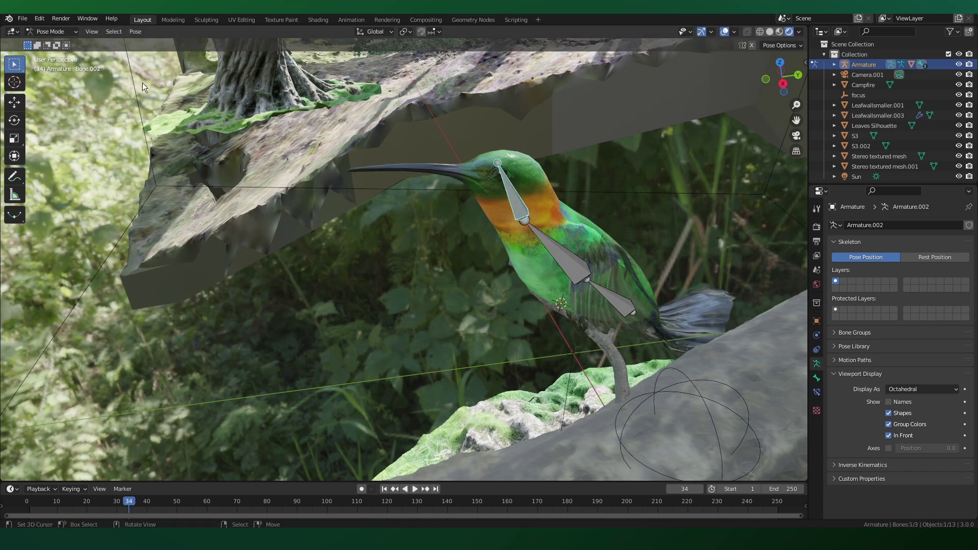
{"action": "left_click", "coordinate": [51, 31]}
{"action": "left_click", "coordinate": [48, 42]}
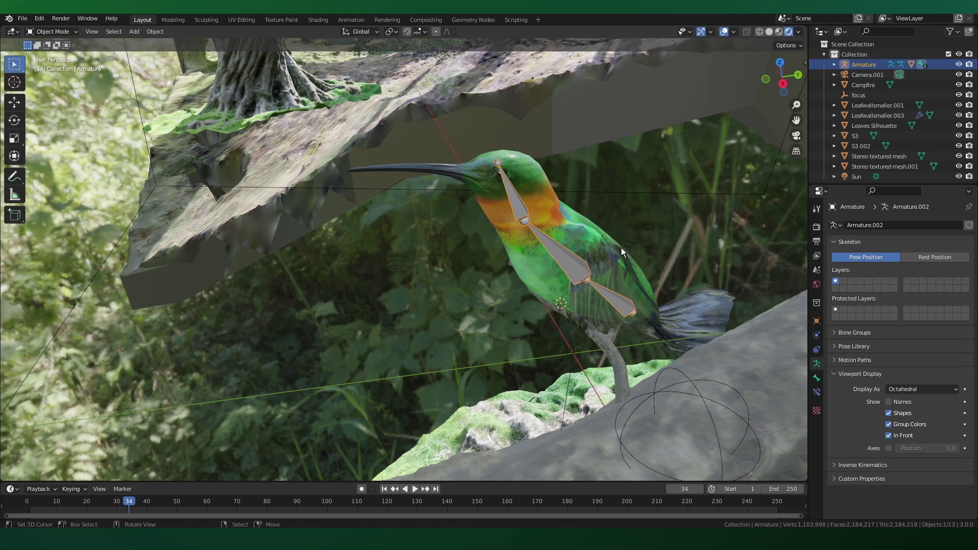
Step: Select the armature together with the bird's body mesh as the active object and switch to Weight Paint mode
{"action": "left_click", "coordinate": [558, 247]}
{"action": "left_click", "coordinate": [558, 245]}
{"action": "left_click", "coordinate": [545, 223], "text": "shift"}
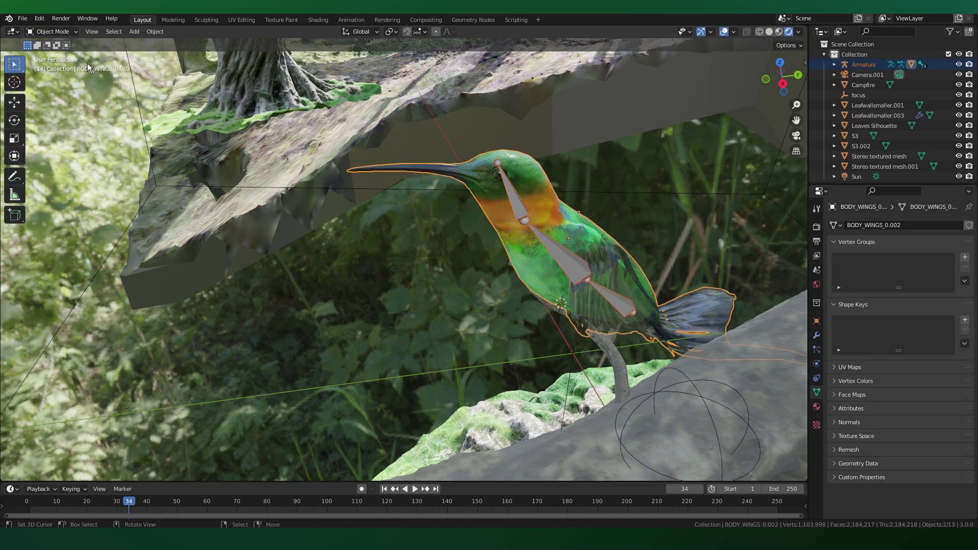
{"action": "left_click", "coordinate": [65, 33]}
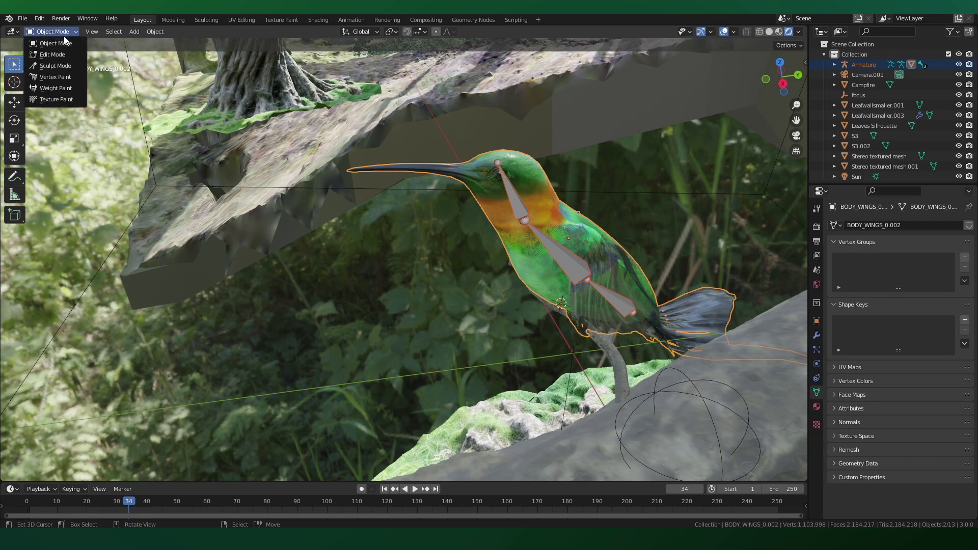
{"action": "left_click", "coordinate": [63, 88]}
Step: Paint full weight for the head bone over the bird's beak, head and upper neck on all sides
{"action": "right_click", "coordinate": [509, 192]}
{"action": "middle_click_drag", "start_coordinate": [509, 192], "coordinate": [499, 189]}
{"action": "scroll", "coordinate": [511, 192], "scroll_direction": "up", "scroll_amount": 2}
{"action": "scroll", "coordinate": [511, 187], "scroll_direction": "up", "scroll_amount": 1}
{"action": "mouse_move", "coordinate": [511, 187]}
{"action": "left_mouse_down"}
{"action": "mouse_move", "coordinate": [536, 174]}
{"action": "mouse_move", "coordinate": [443, 145]}
{"action": "mouse_move", "coordinate": [310, 134]}
{"action": "left_mouse_up"}
{"action": "scroll", "coordinate": [535, 175], "scroll_direction": "down", "scroll_amount": 1}
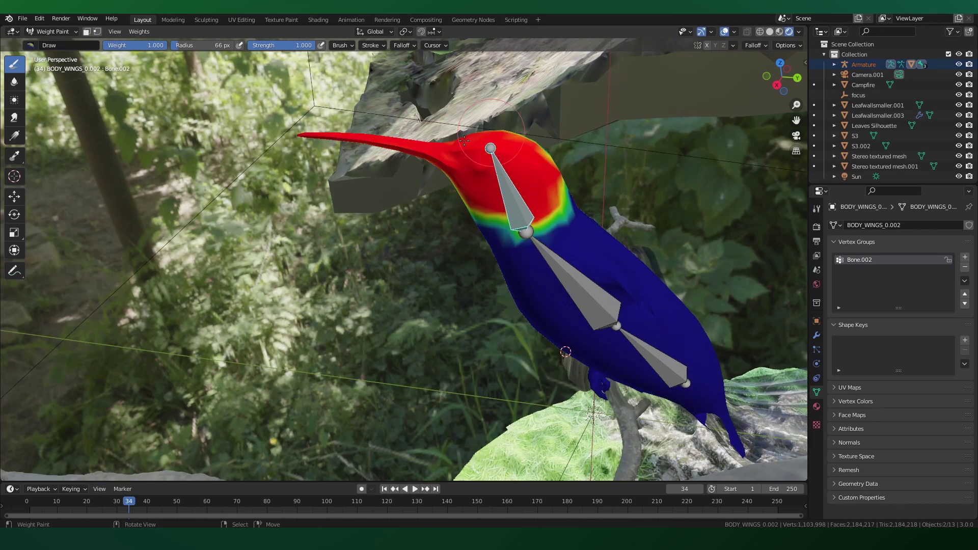
{"action": "left_click_drag", "start_coordinate": [464, 141], "coordinate": [549, 202]}
{"action": "middle_click_drag", "start_coordinate": [466, 201], "coordinate": [629, 169]}
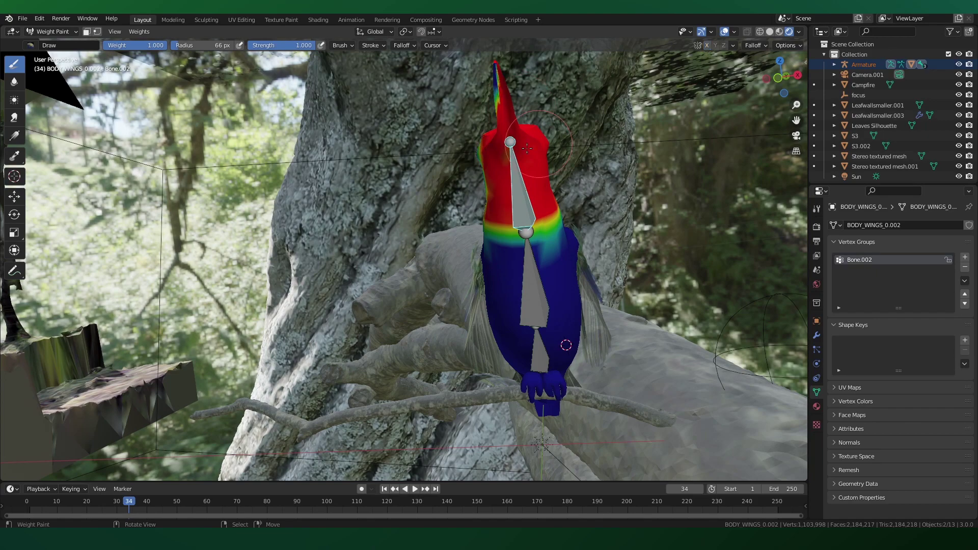
{"action": "middle_click_drag", "start_coordinate": [527, 149], "coordinate": [642, 153]}
{"action": "middle_click_drag", "start_coordinate": [715, 169], "coordinate": [487, 179]}
Step: Select the middle bone, enlarge the brush radius to 117 px, and paint its weight around the bird's upper body
{"action": "right_click", "coordinate": [579, 280]}
{"action": "key", "text": "f"}
{"action": "left_click", "coordinate": [553, 287]}
{"action": "left_click_drag", "start_coordinate": [505, 280], "coordinate": [606, 267]}
{"action": "middle_click_drag", "start_coordinate": [611, 270], "coordinate": [496, 300]}
{"action": "left_click_drag", "start_coordinate": [657, 250], "coordinate": [664, 314]}
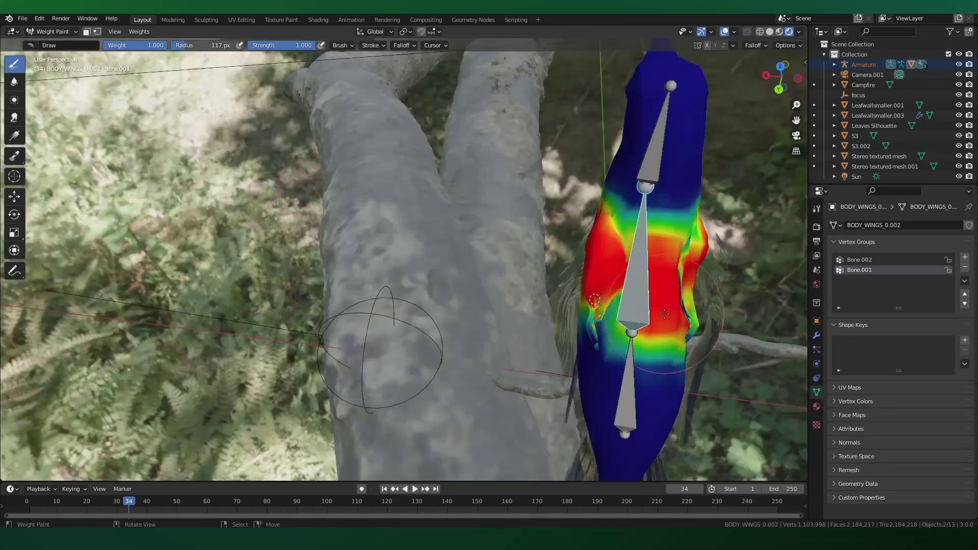
{"action": "mouse_move", "coordinate": [664, 313]}
{"action": "middle_mouse_down"}
{"action": "mouse_move", "coordinate": [637, 305]}
{"action": "mouse_move", "coordinate": [702, 251]}
{"action": "mouse_move", "coordinate": [678, 284]}
{"action": "middle_mouse_up"}
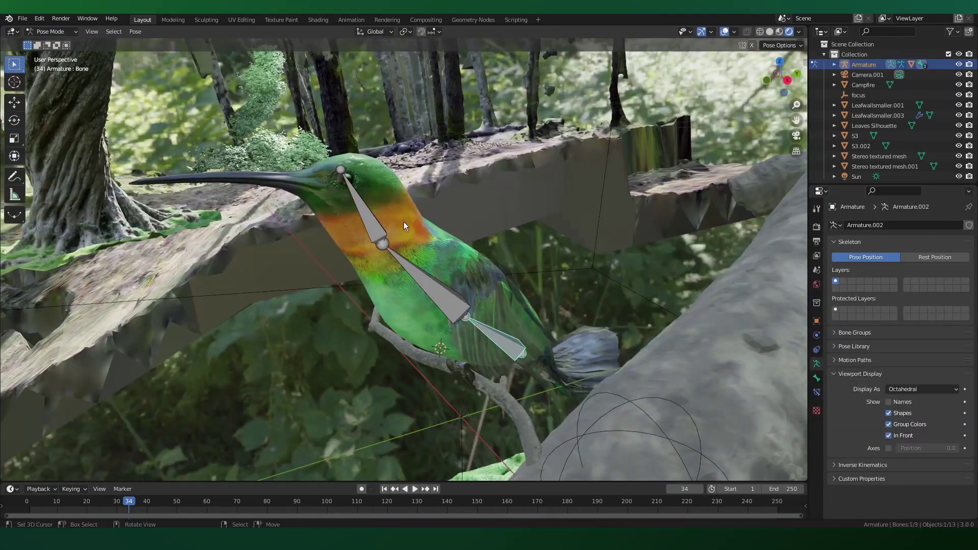
Step: Rotate the head bone in Pose Mode to test how the bird's painted head follows it
{"action": "right_click", "coordinate": [403, 222]}
{"action": "middle_click_drag", "start_coordinate": [422, 226], "coordinate": [414, 221]}
{"action": "key", "text": "r"}
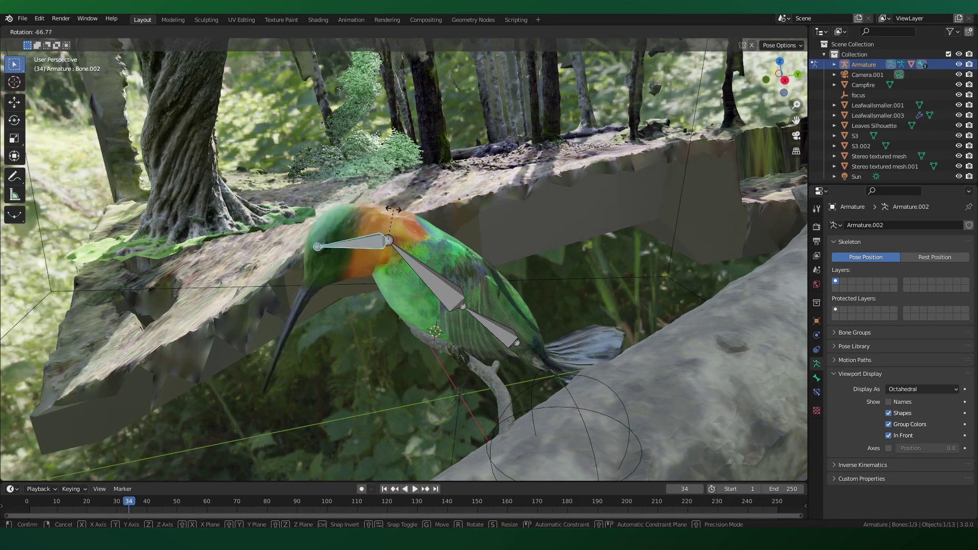
{"action": "left_click", "coordinate": [501, 265]}
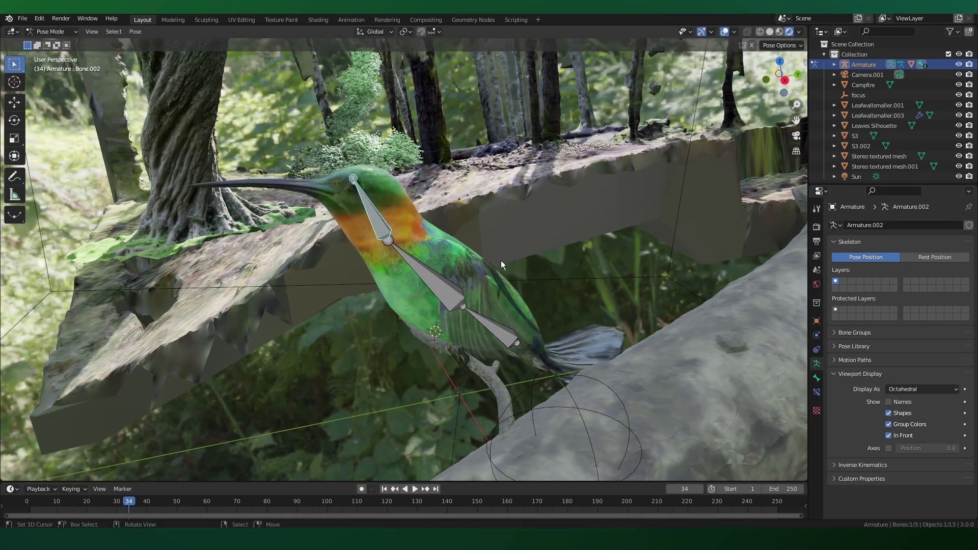
Step: Enable auto keying and record trackball rotations of the head bone during playback from frame 0
{"action": "left_click", "coordinate": [361, 449]}
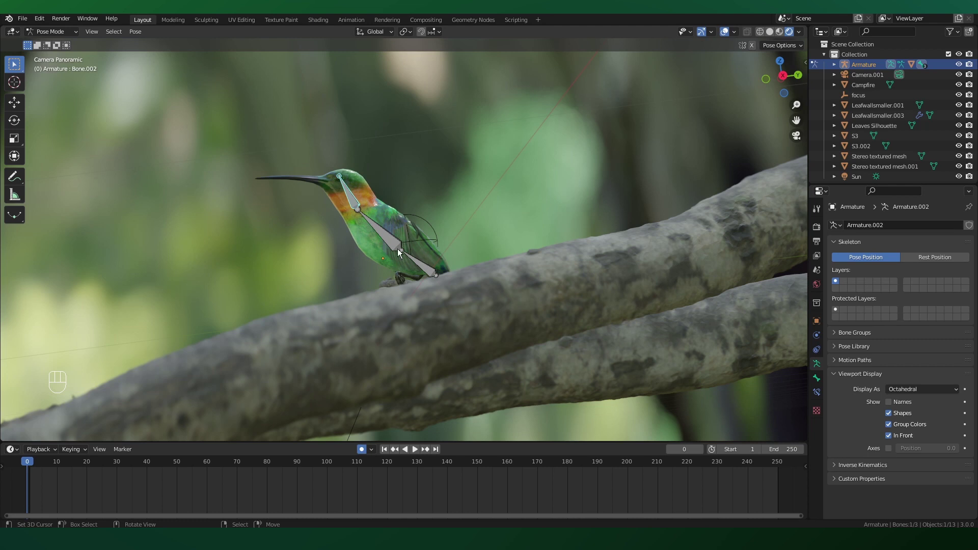
{"action": "key", "text": "r"}
{"action": "key", "text": "r"}
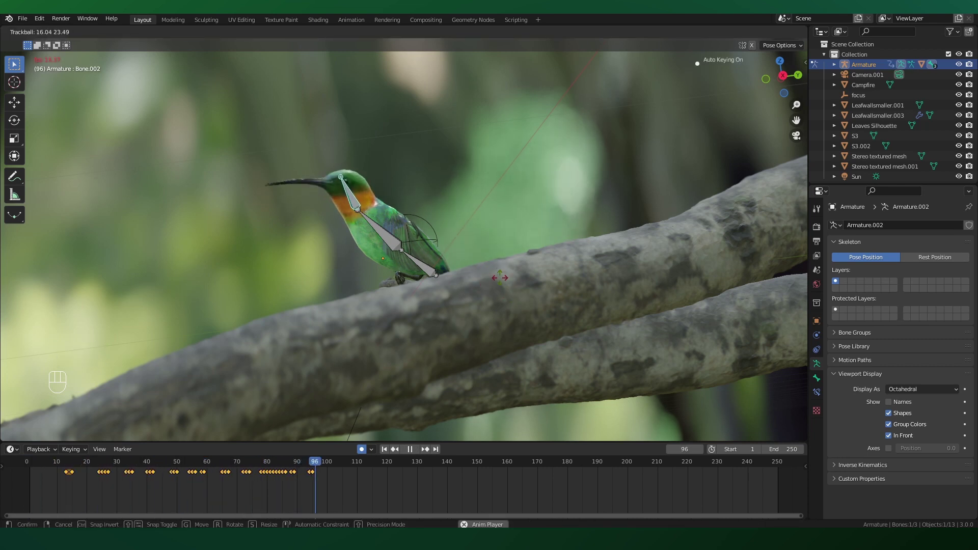
{"action": "left_click", "coordinate": [435, 342]}
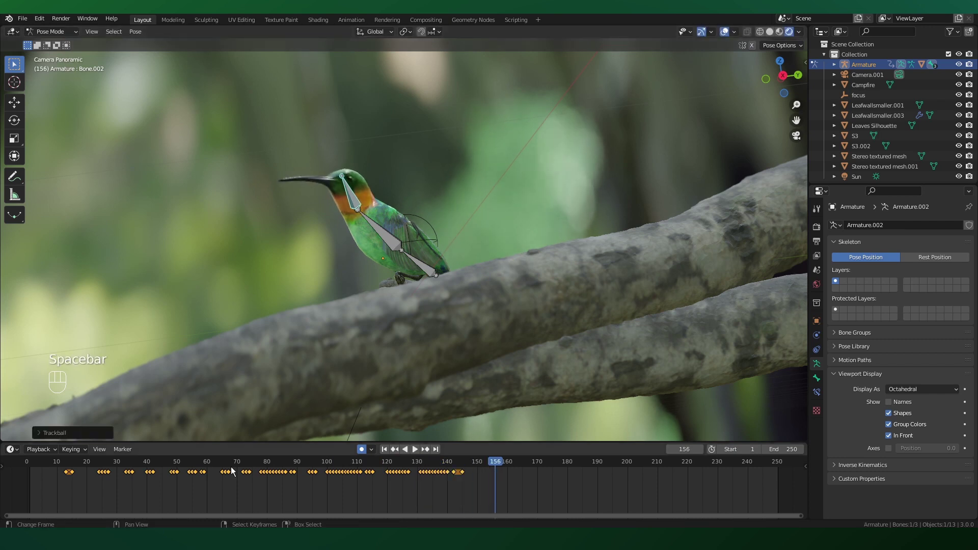
Step: Return to the start of the timeline and record small rotations of the base bone during playback
{"action": "left_click_drag", "start_coordinate": [231, 471], "coordinate": [33, 471]}
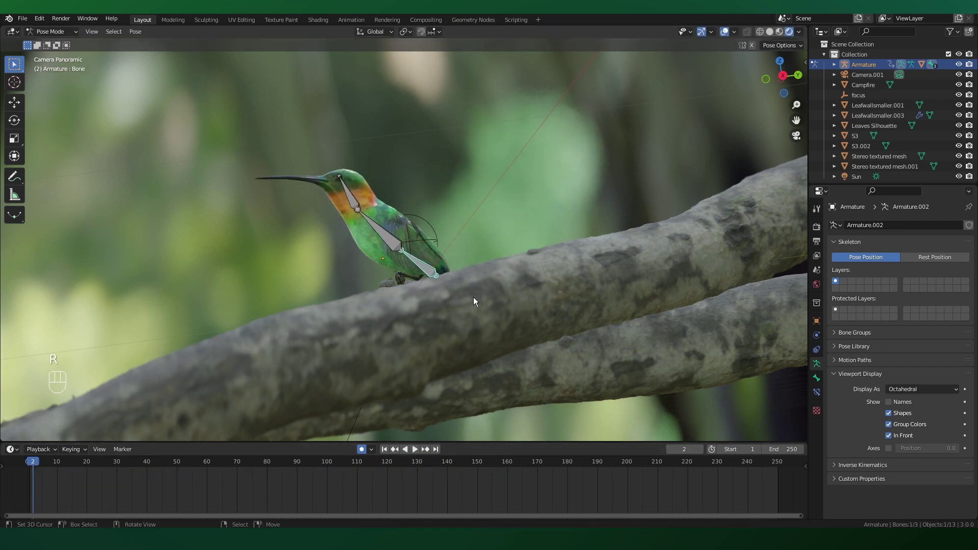
{"action": "key", "text": "r"}
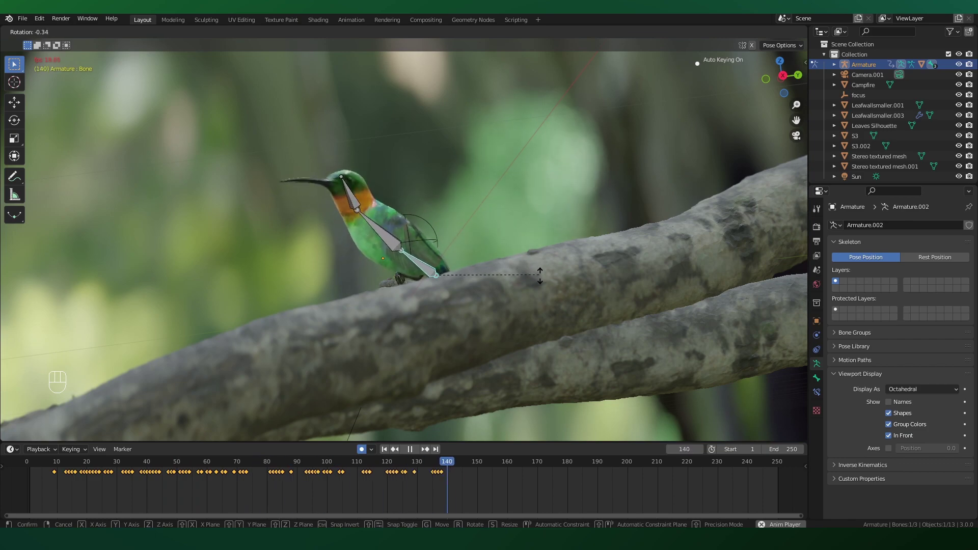
{"action": "left_click", "coordinate": [539, 316]}
{"action": "key", "text": "space"}
Step: Stop the animation preview and parent the armature to the small perch branch S3 using the Object option
{"action": "middle_click_drag", "start_coordinate": [539, 318], "coordinate": [356, 232]}
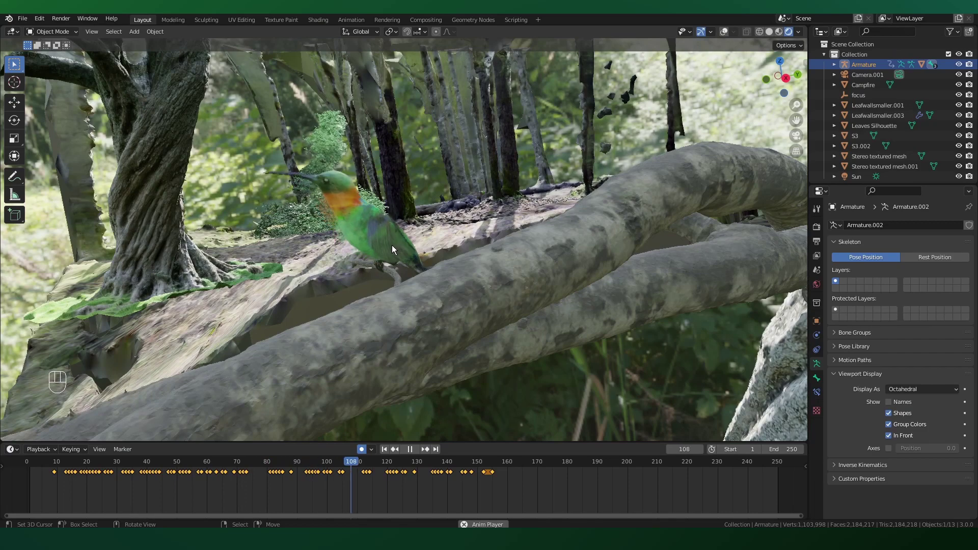
{"action": "key", "text": "space"}
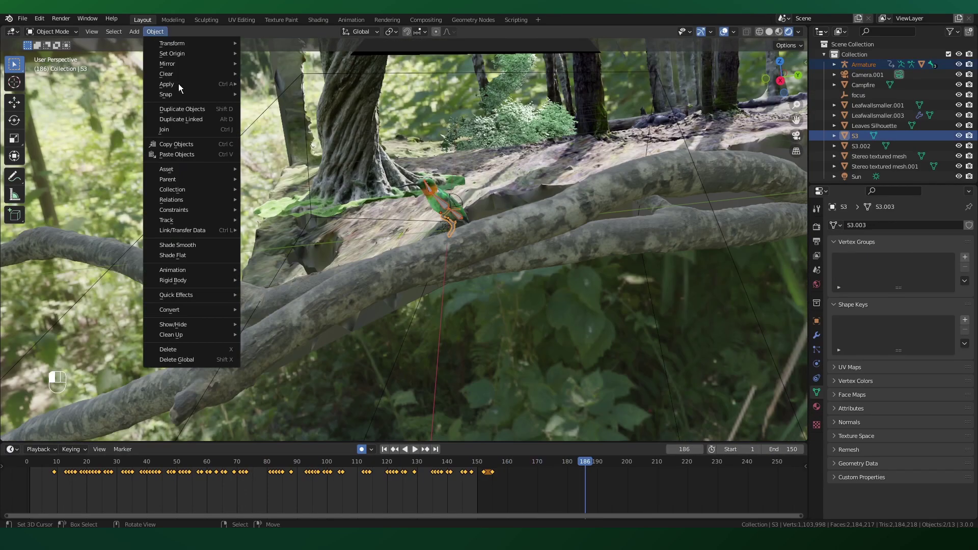
{"action": "mouse_move", "coordinate": [219, 179]}
{"action": "left_click", "coordinate": [287, 179]}
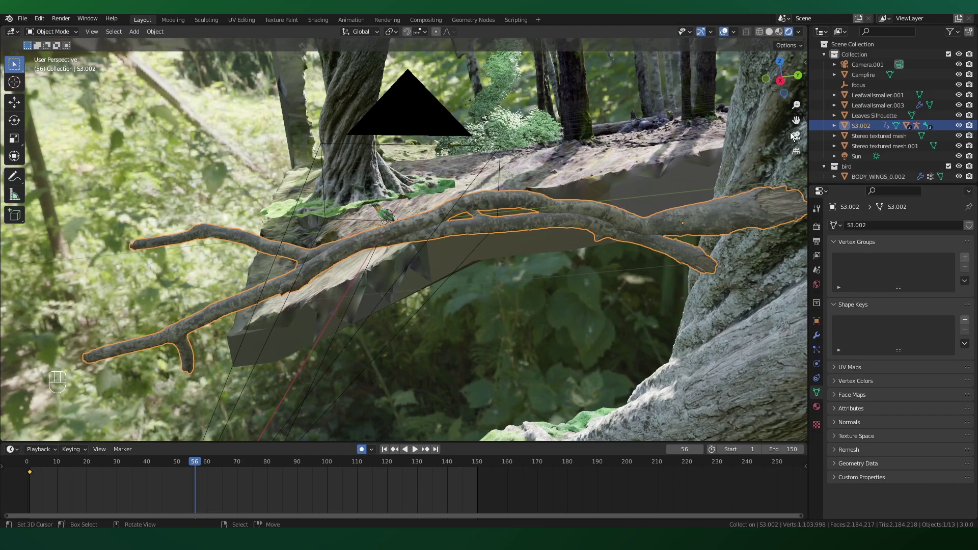
Step: Keyframe rotations of the large branch S3.002 along the timeline in camera view and toggle the viewport overlays
{"action": "left_click", "coordinate": [792, 136]}
{"action": "key", "text": "space"}
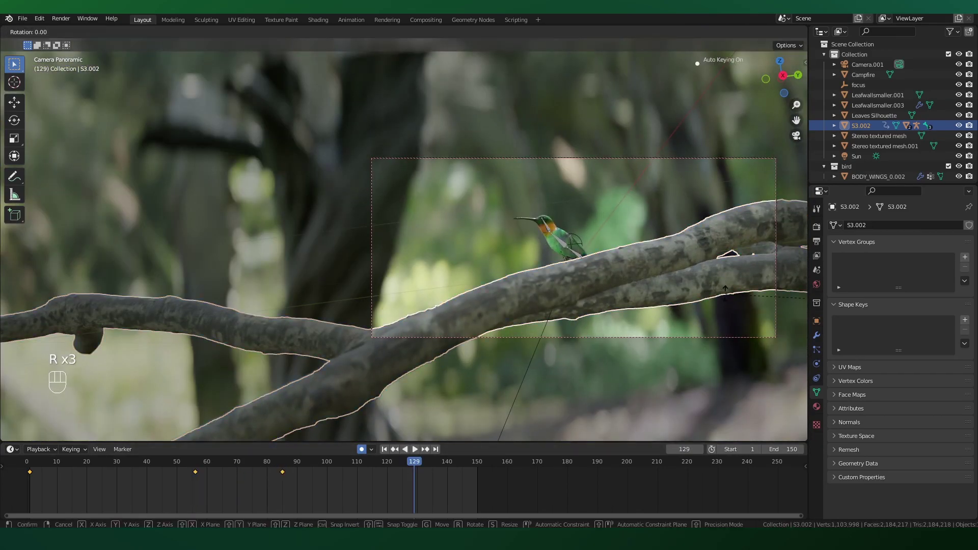
{"action": "key", "text": "shift+alt+z"}
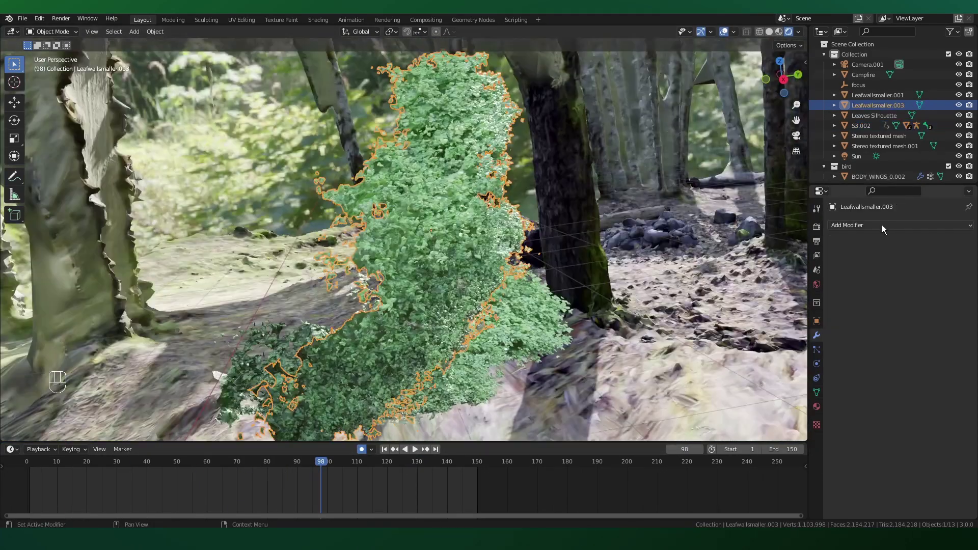
Step: Add a Wave modifier to the foliage Leafwallsmaller.003 and play the animation to preview its movement
{"action": "left_click", "coordinate": [882, 224]}
{"action": "left_click", "coordinate": [836, 422]}
{"action": "key", "text": "space"}
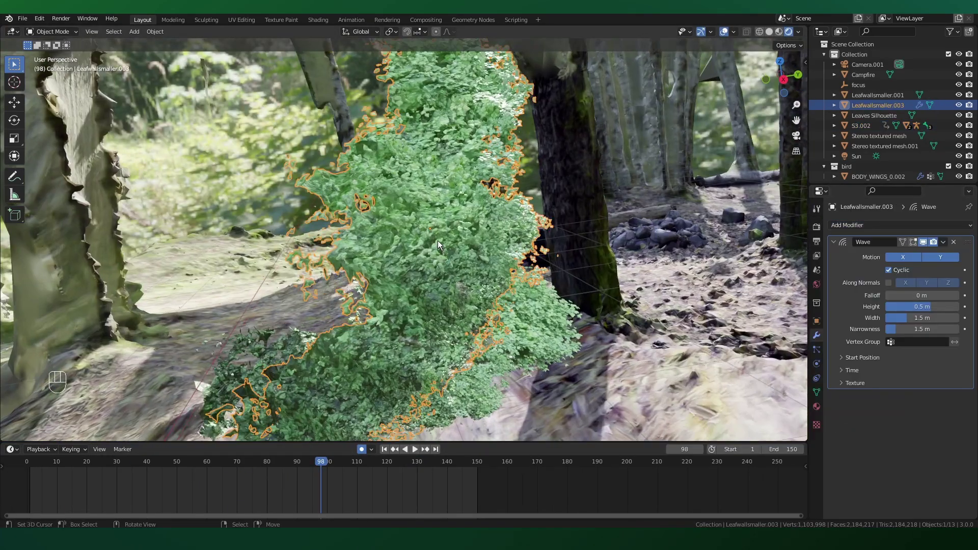
{"action": "left_click", "coordinate": [56, 469]}
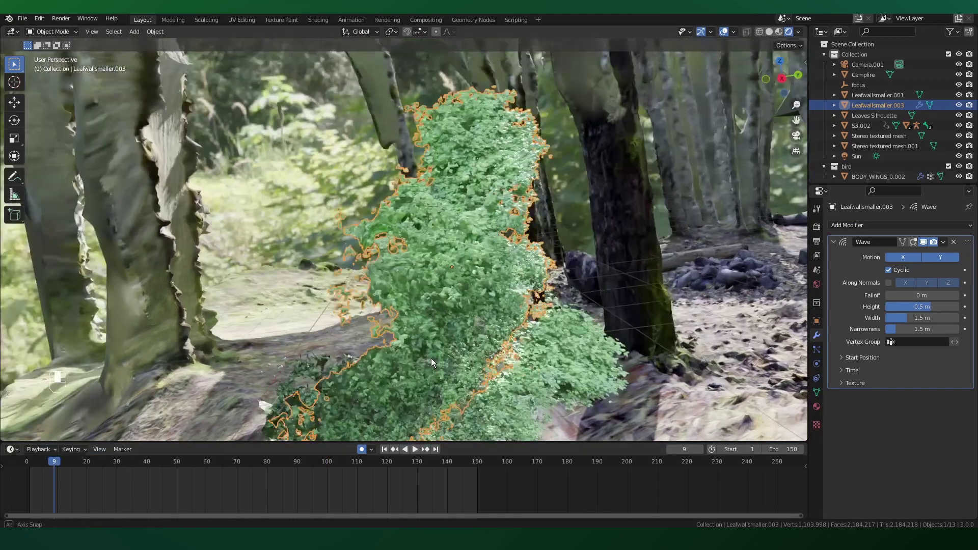
{"action": "key", "text": "space"}
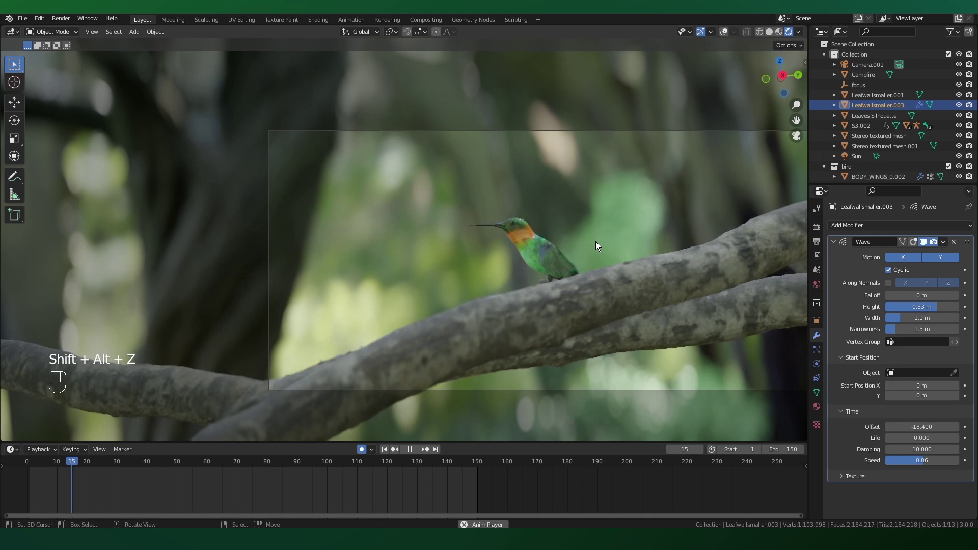
{"action": "key", "text": "space"}
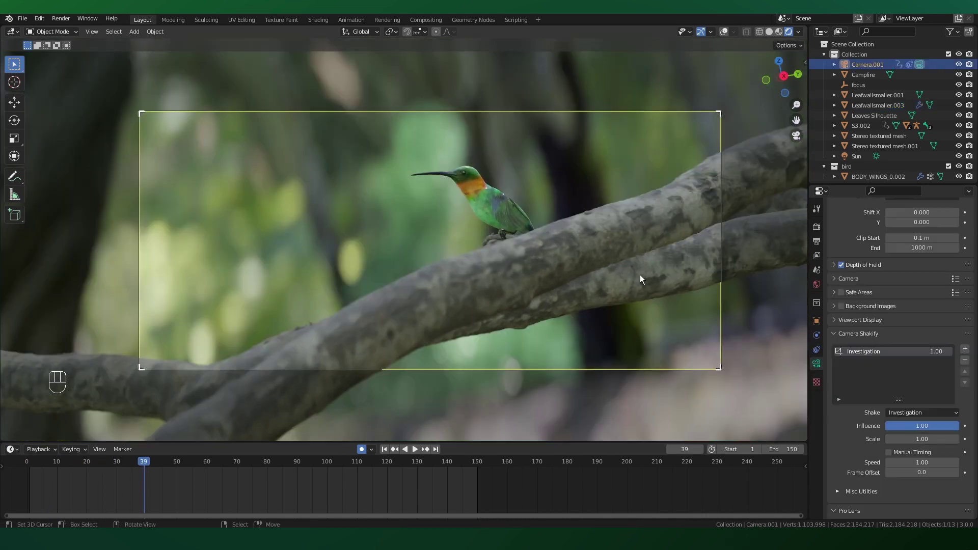
Step: Set the Camera Shakify shake type to The Closeup and preview the camera motion from the start of the timeline
{"action": "left_click", "coordinate": [912, 413]}
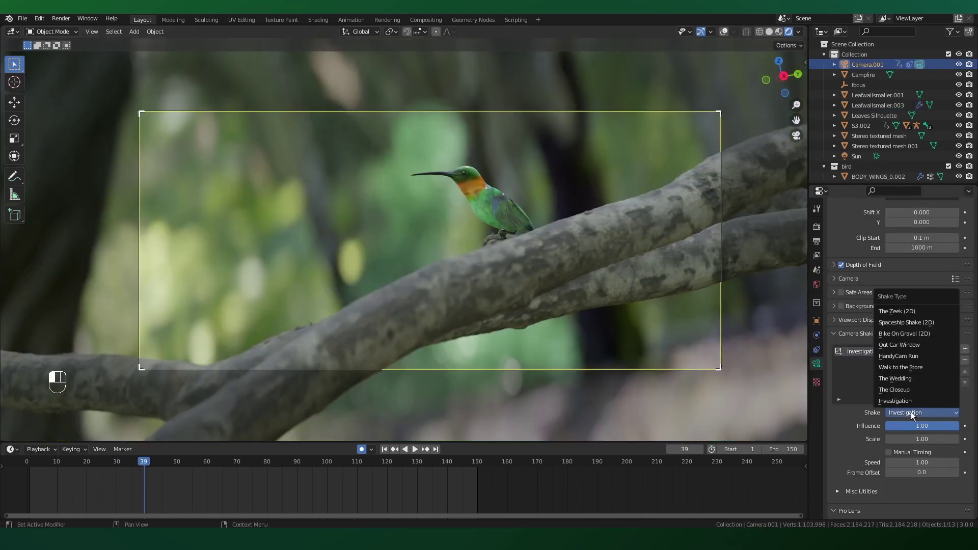
{"action": "left_click", "coordinate": [895, 389]}
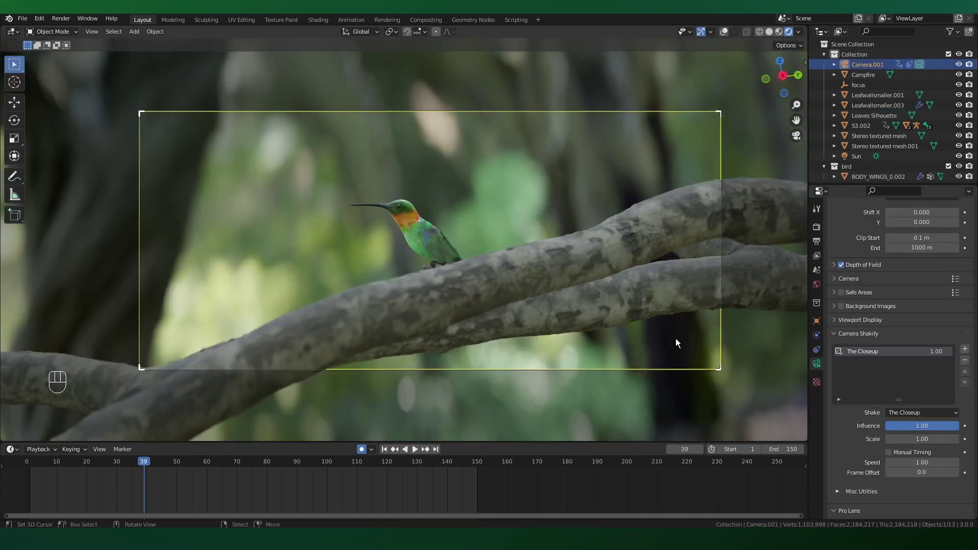
{"action": "left_click", "coordinate": [32, 478]}
{"action": "key", "text": "space"}
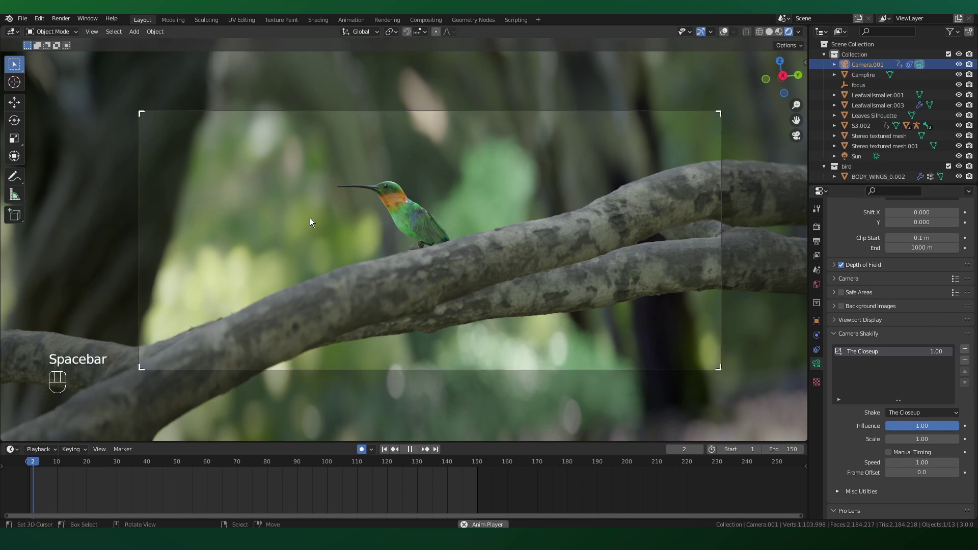
{"action": "key", "text": "shift+alt+z"}
{"action": "key", "text": "shift+alt+z"}
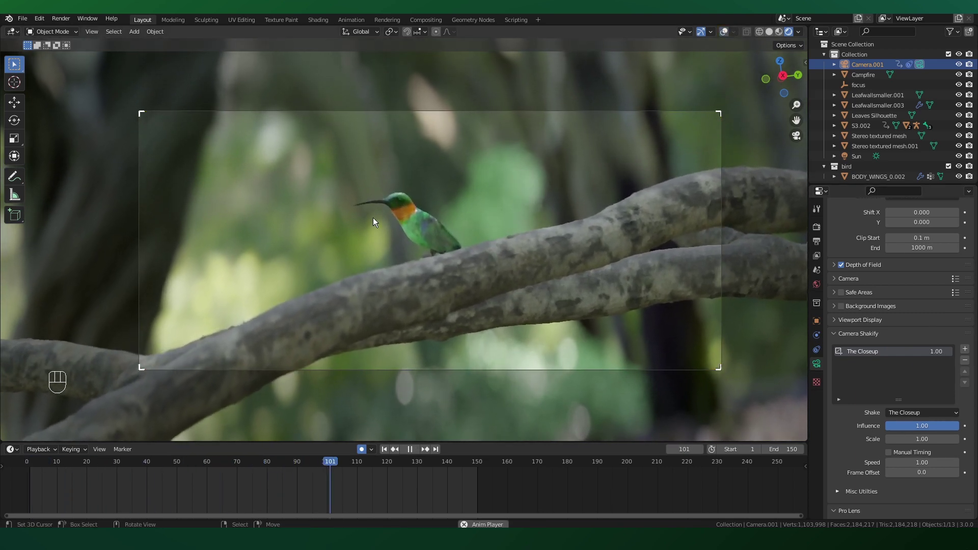
{"action": "key", "text": "space"}
Step: Switch the render engine to Cycles and check the rendered camera view of the bird at several frames
{"action": "left_click", "coordinate": [816, 227]}
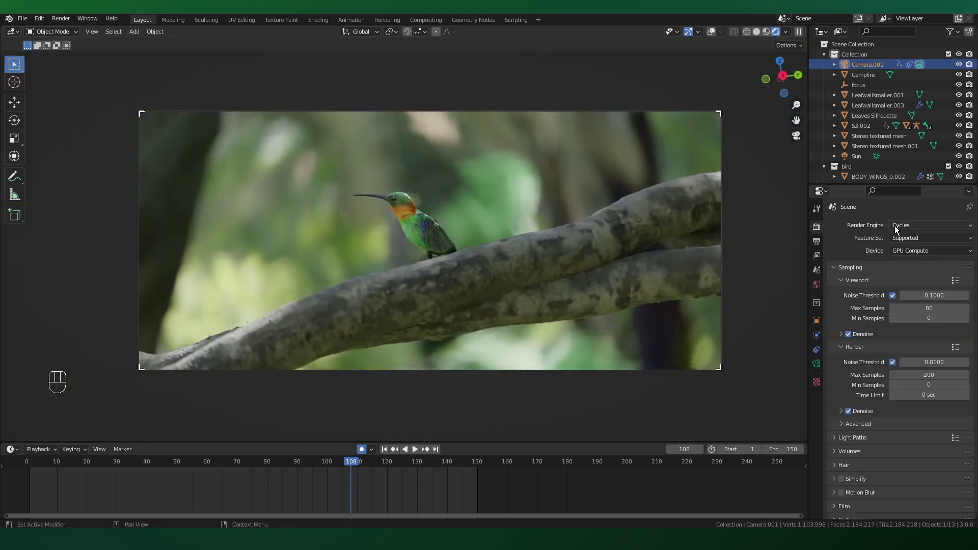
{"action": "left_click", "coordinate": [222, 479]}
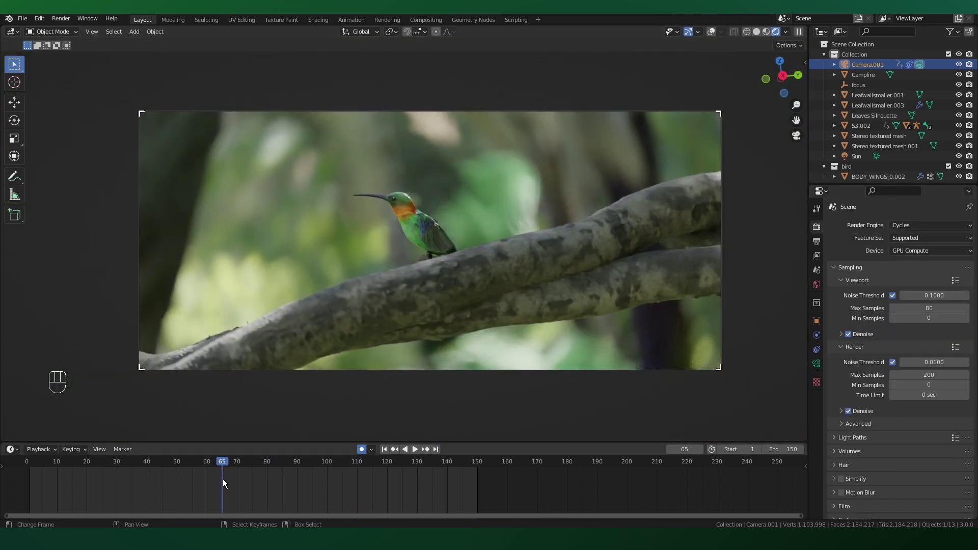
{"action": "left_click", "coordinate": [120, 467]}
{"action": "left_click", "coordinate": [346, 466]}
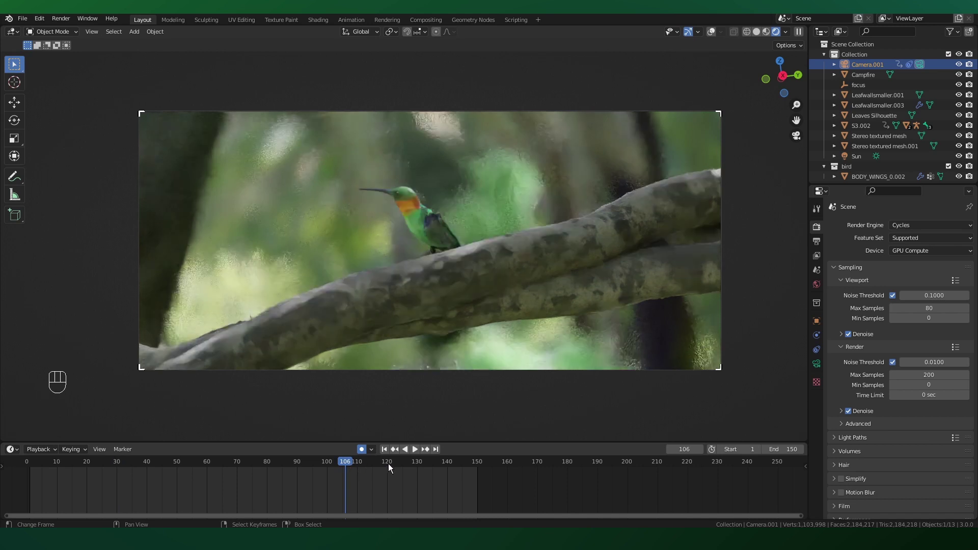
{"action": "left_click", "coordinate": [425, 463]}
{"action": "left_click", "coordinate": [114, 481]}
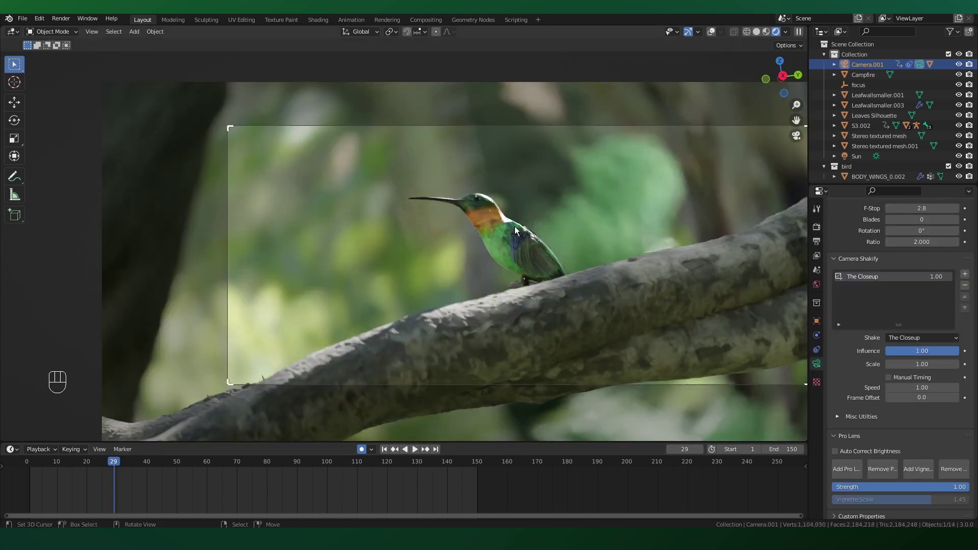
{"action": "scroll", "coordinate": [521, 225], "scroll_direction": "up", "scroll_amount": 1}
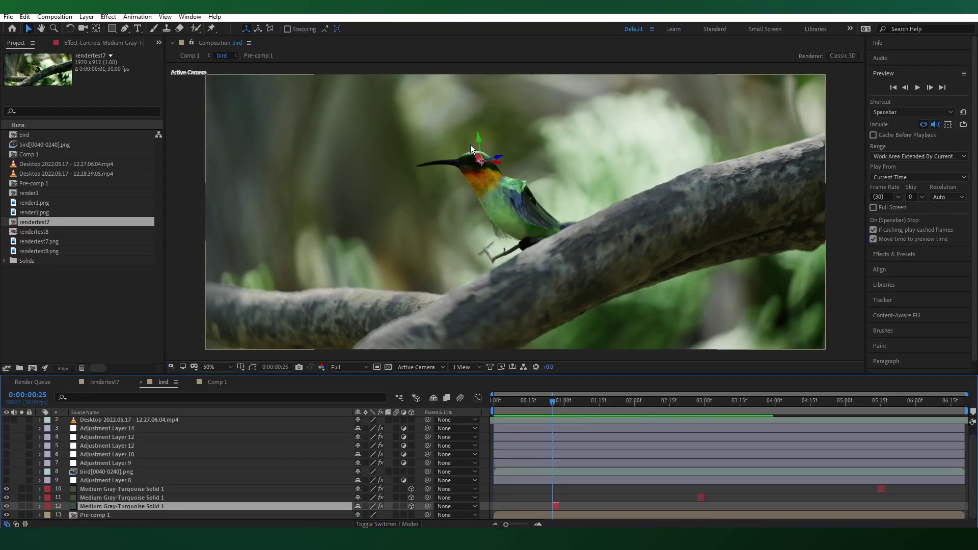
Step: Switch to After Effects and examine the small masked turquoise solid over the bird's eye at 0:00:00:25, then the eye at 0:00:01:09
{"action": "scroll", "coordinate": [470, 148], "scroll_direction": "up", "scroll_amount": 4}
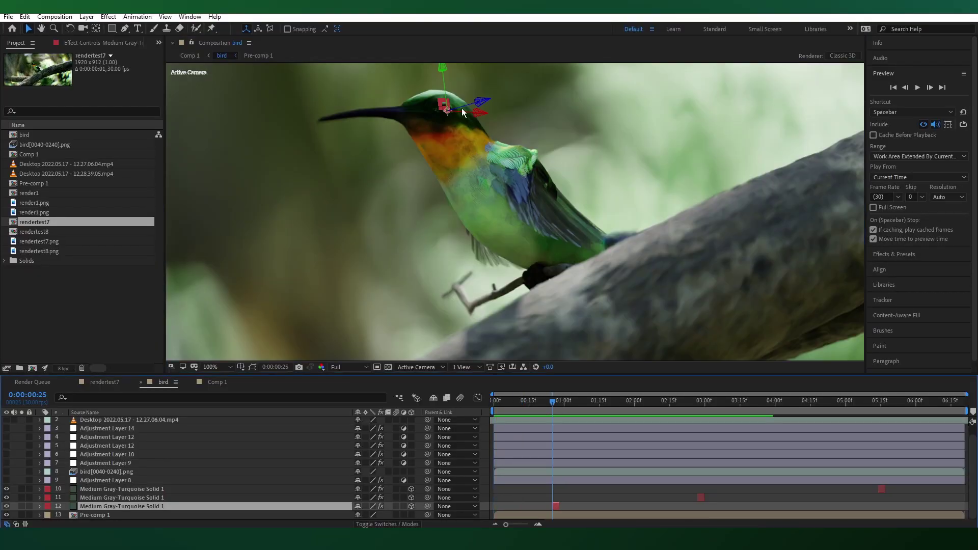
{"action": "left_click", "coordinate": [593, 501]}
{"action": "middle_click_drag", "start_coordinate": [372, 144], "coordinate": [393, 179]}
{"action": "scroll", "coordinate": [428, 159], "scroll_direction": "up", "scroll_amount": 1}
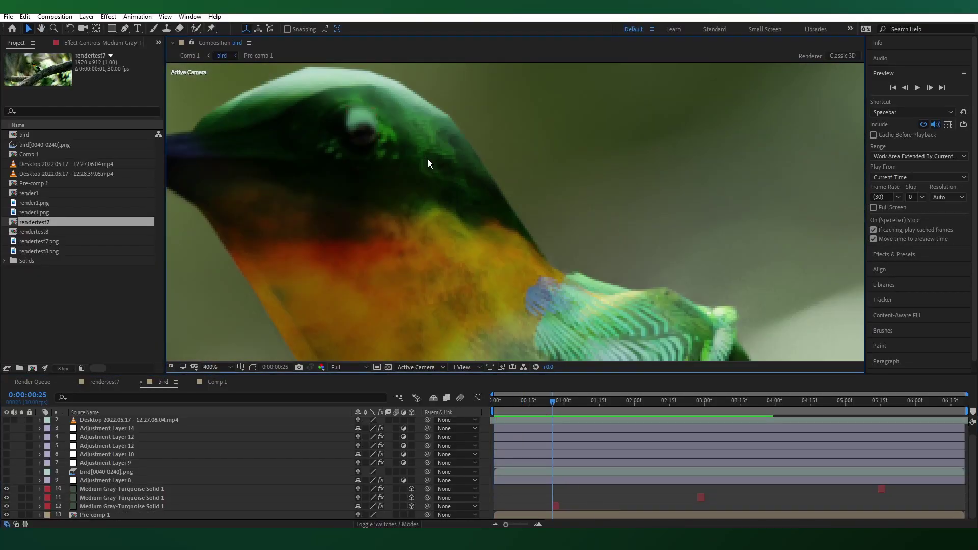
{"action": "middle_click_drag", "start_coordinate": [450, 219], "coordinate": [517, 252]}
{"action": "left_click", "coordinate": [552, 507]}
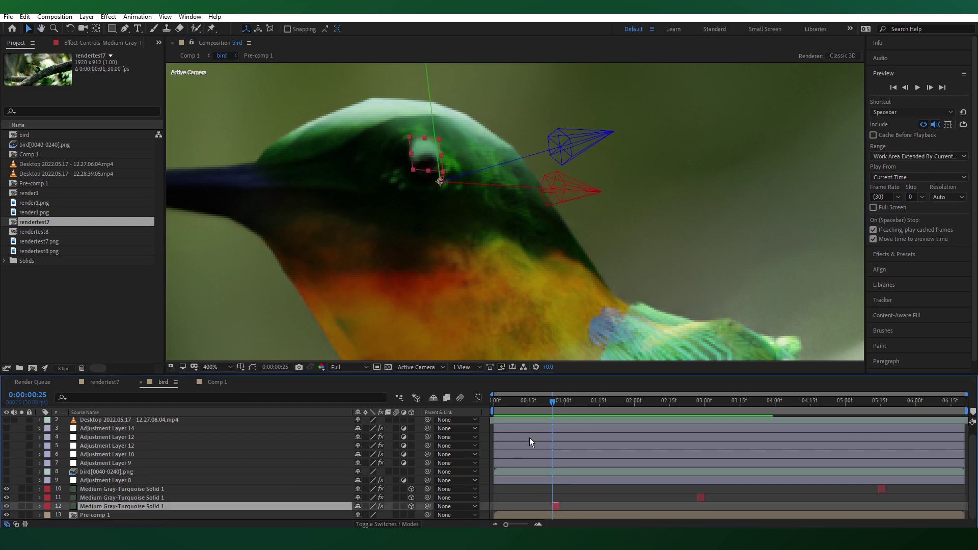
{"action": "left_click_drag", "start_coordinate": [552, 402], "coordinate": [585, 416]}
{"action": "scroll", "coordinate": [564, 242], "scroll_direction": "down", "scroll_amount": 2}
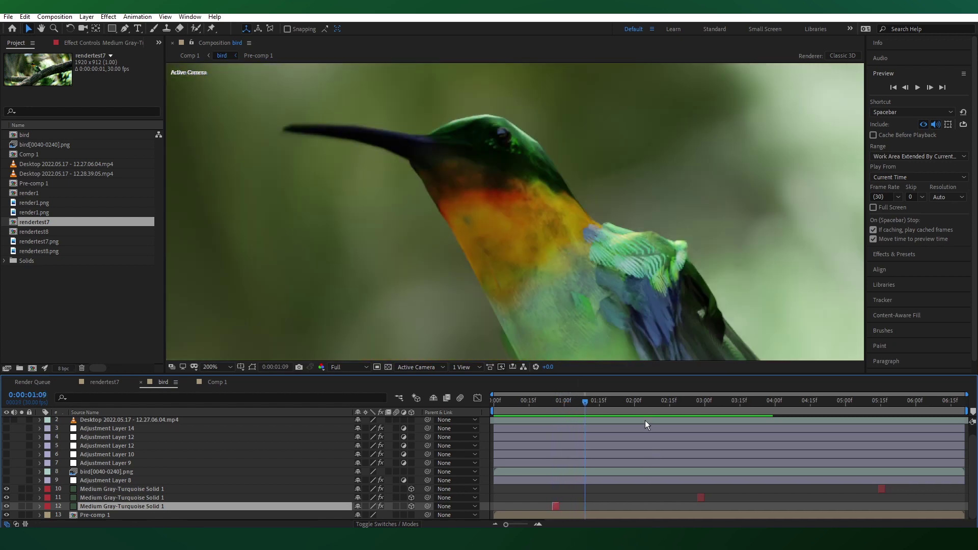